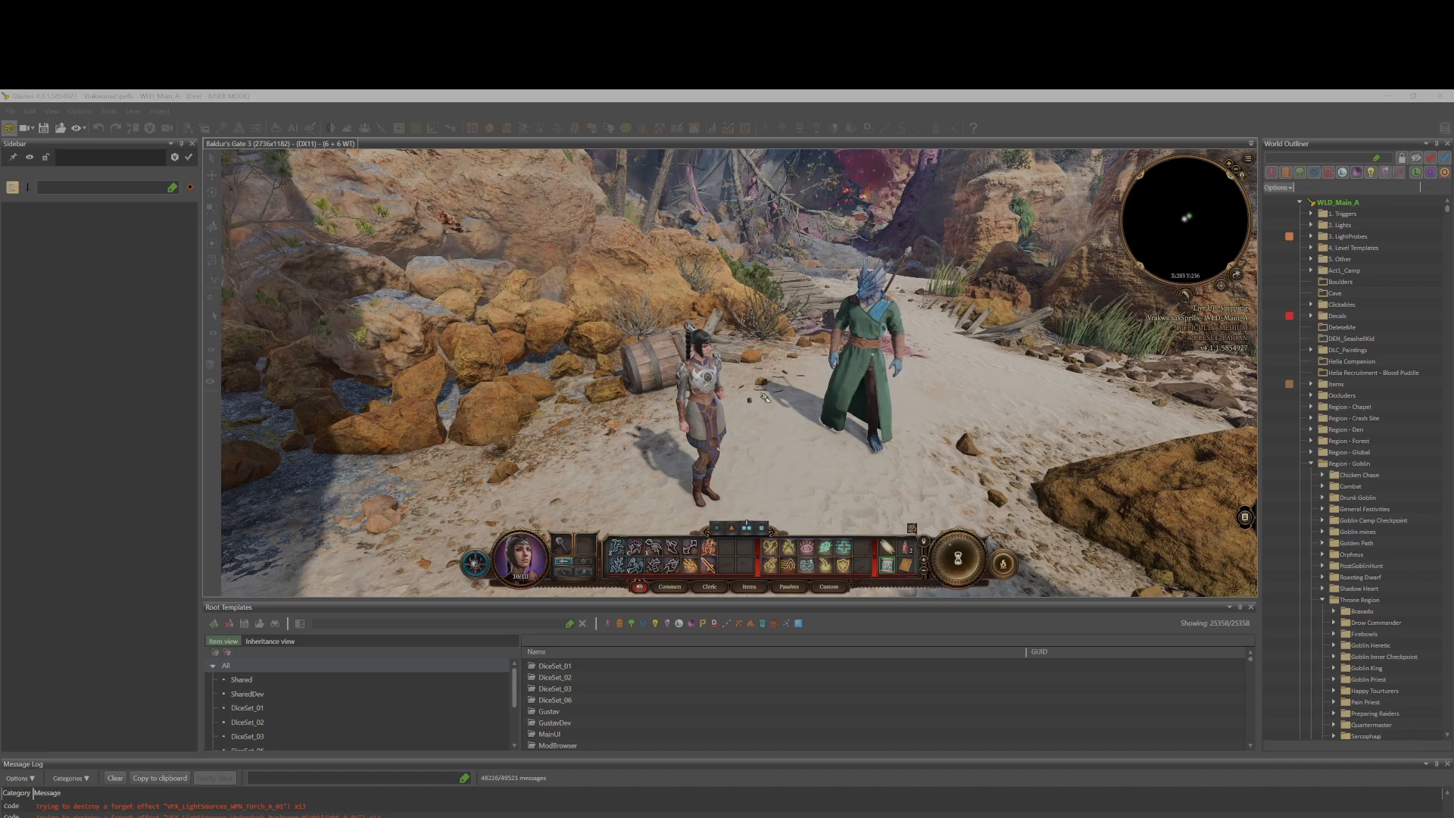
# Run the level in game mode, walk the character around, and return to the editor.
pyautogui.click(11, 129)
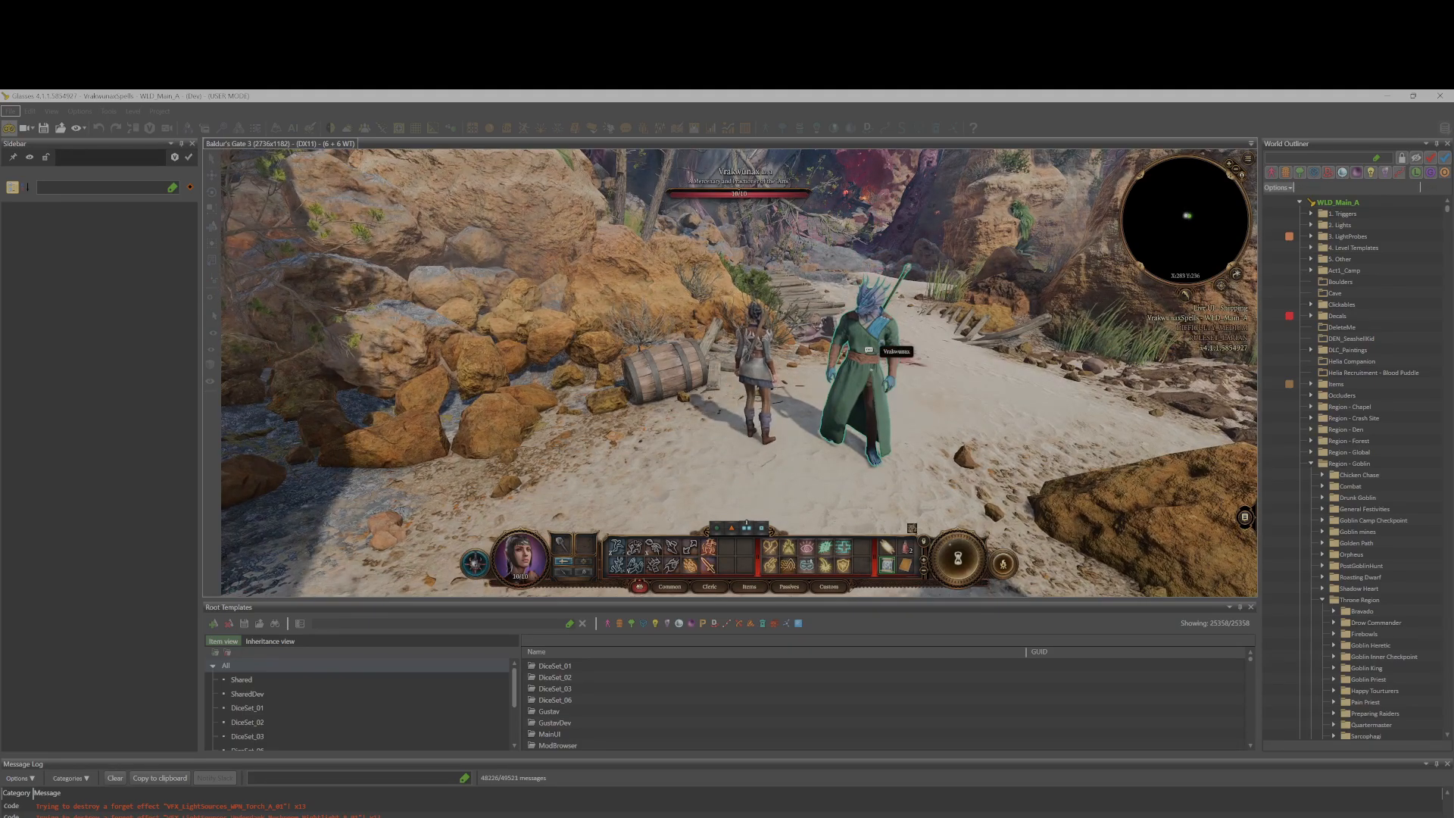
pyautogui.click(645, 480)
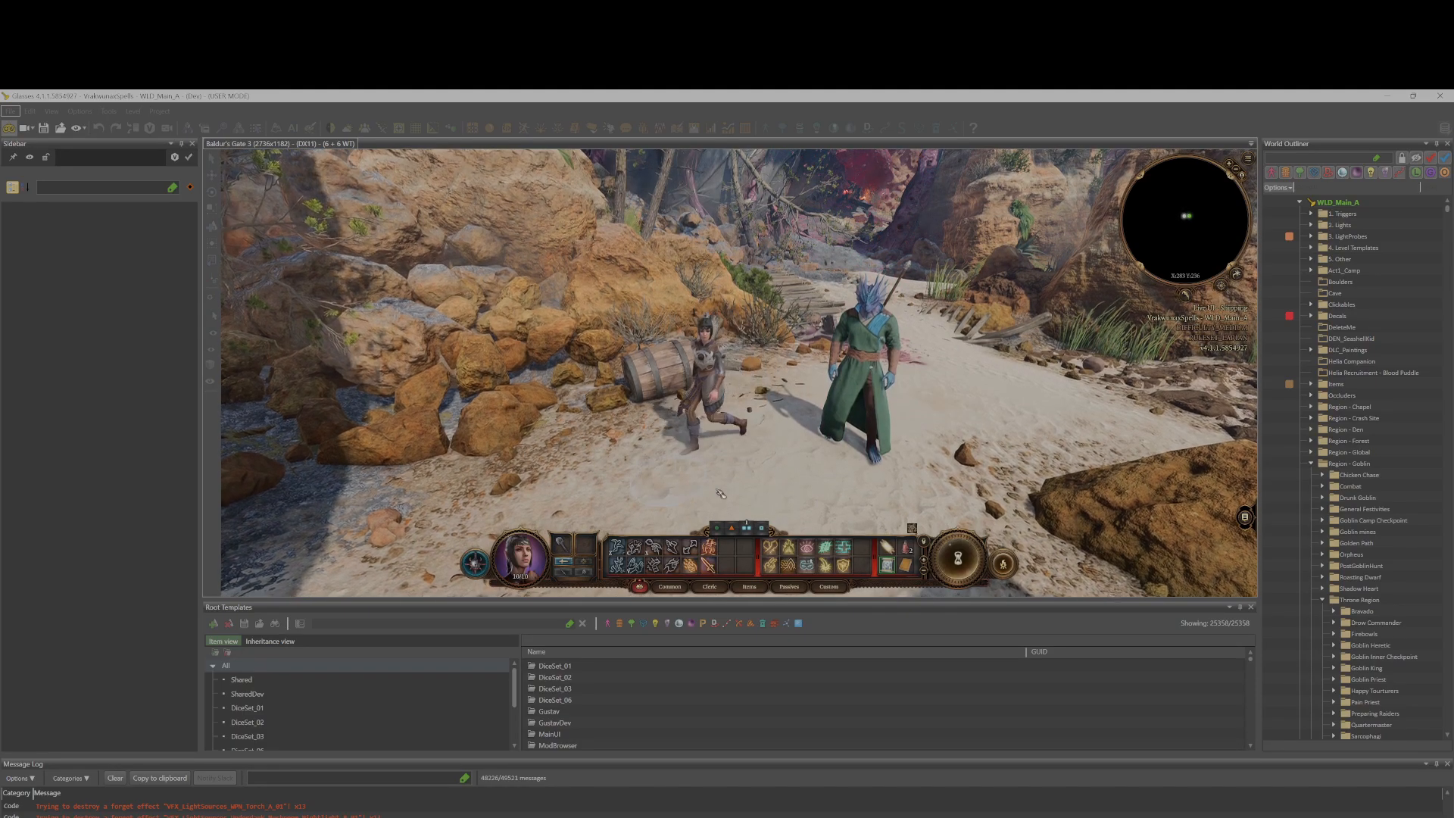
pyautogui.click(723, 484)
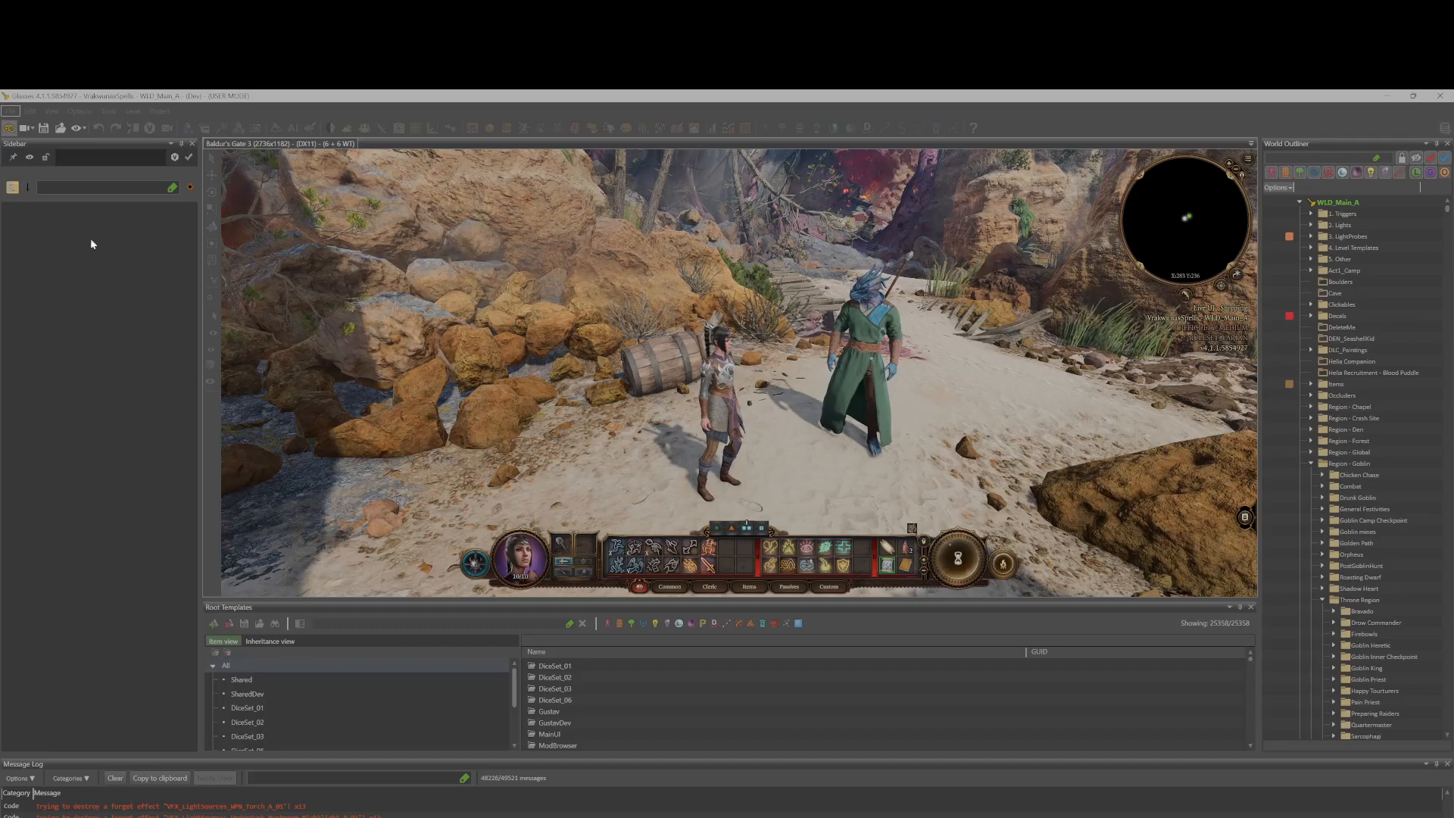
pyautogui.click(8, 129)
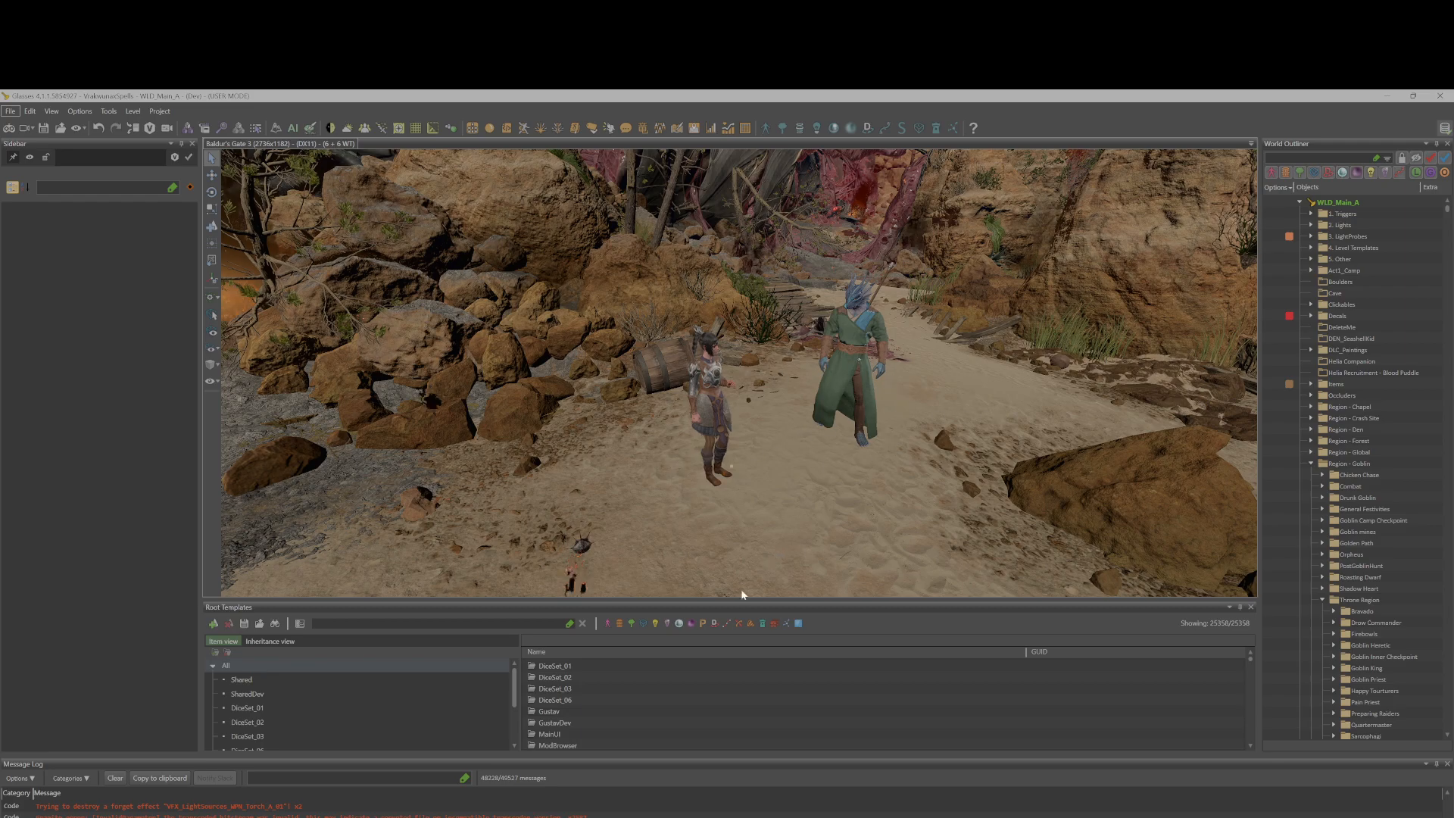
# Filter the root templates by vrak and select the S_Player_Vrak template.
pyautogui.click(337, 623)
pyautogui.write('s')
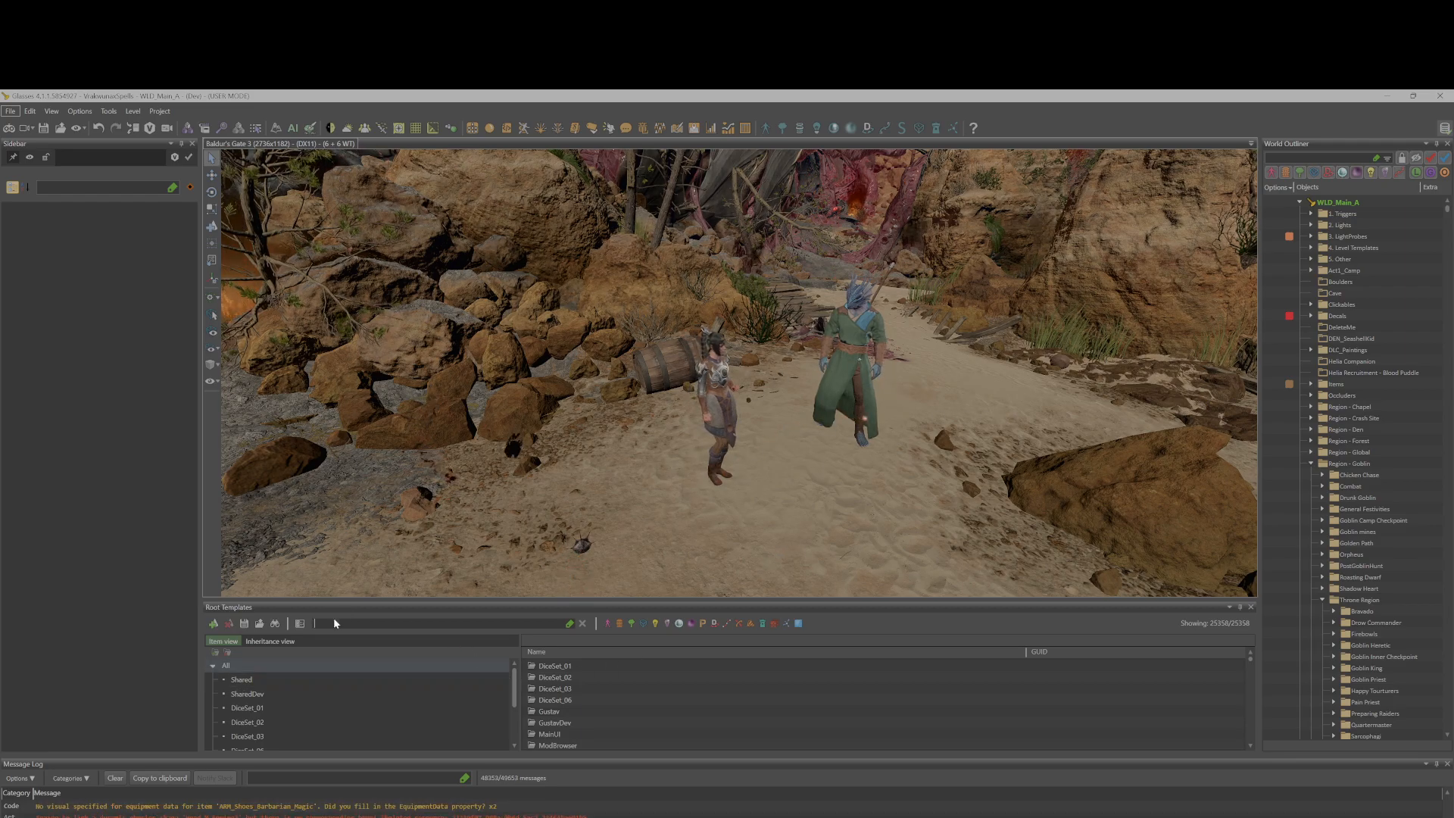
pyautogui.write('_player')
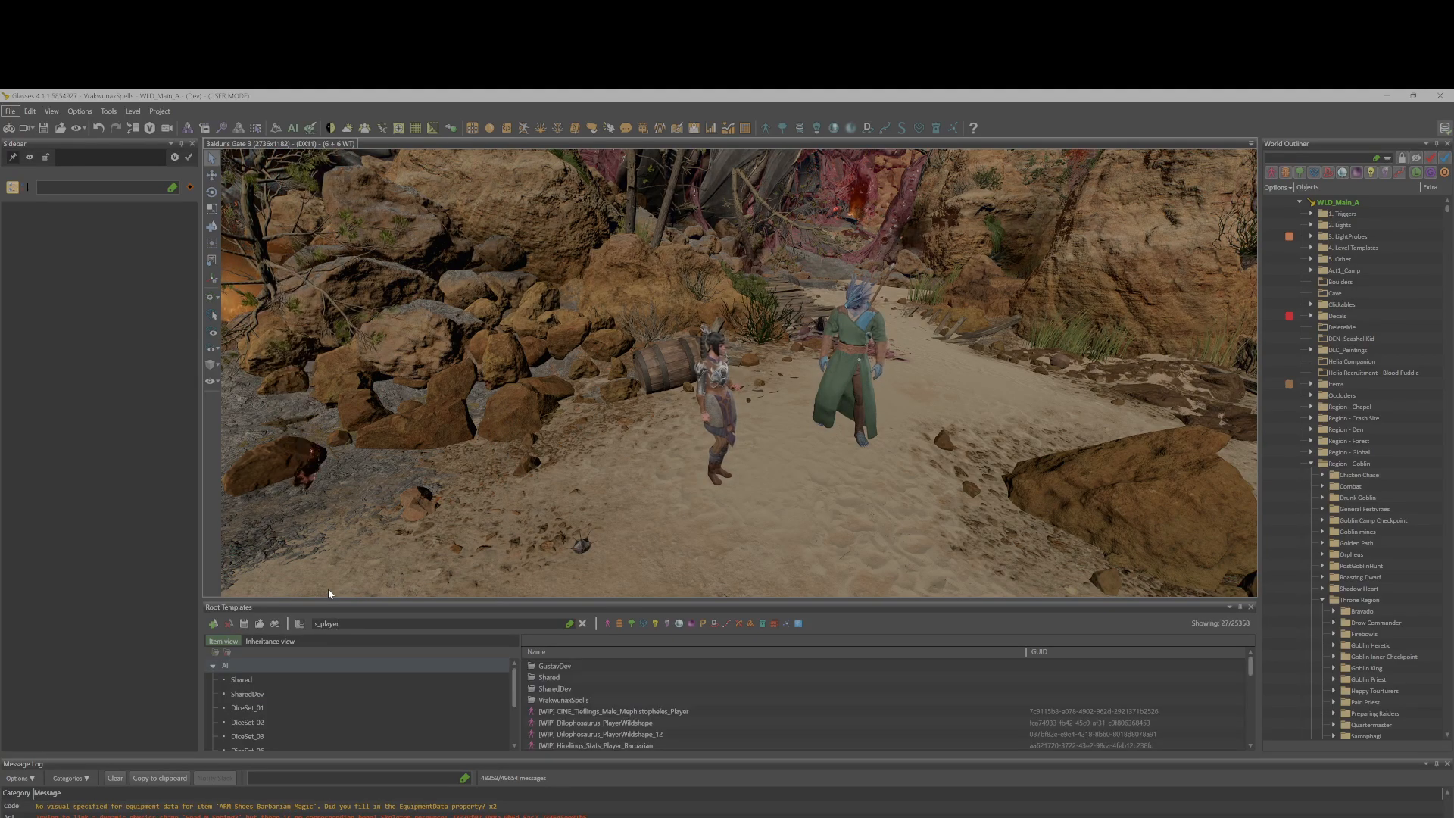
pyautogui.write('vrak')
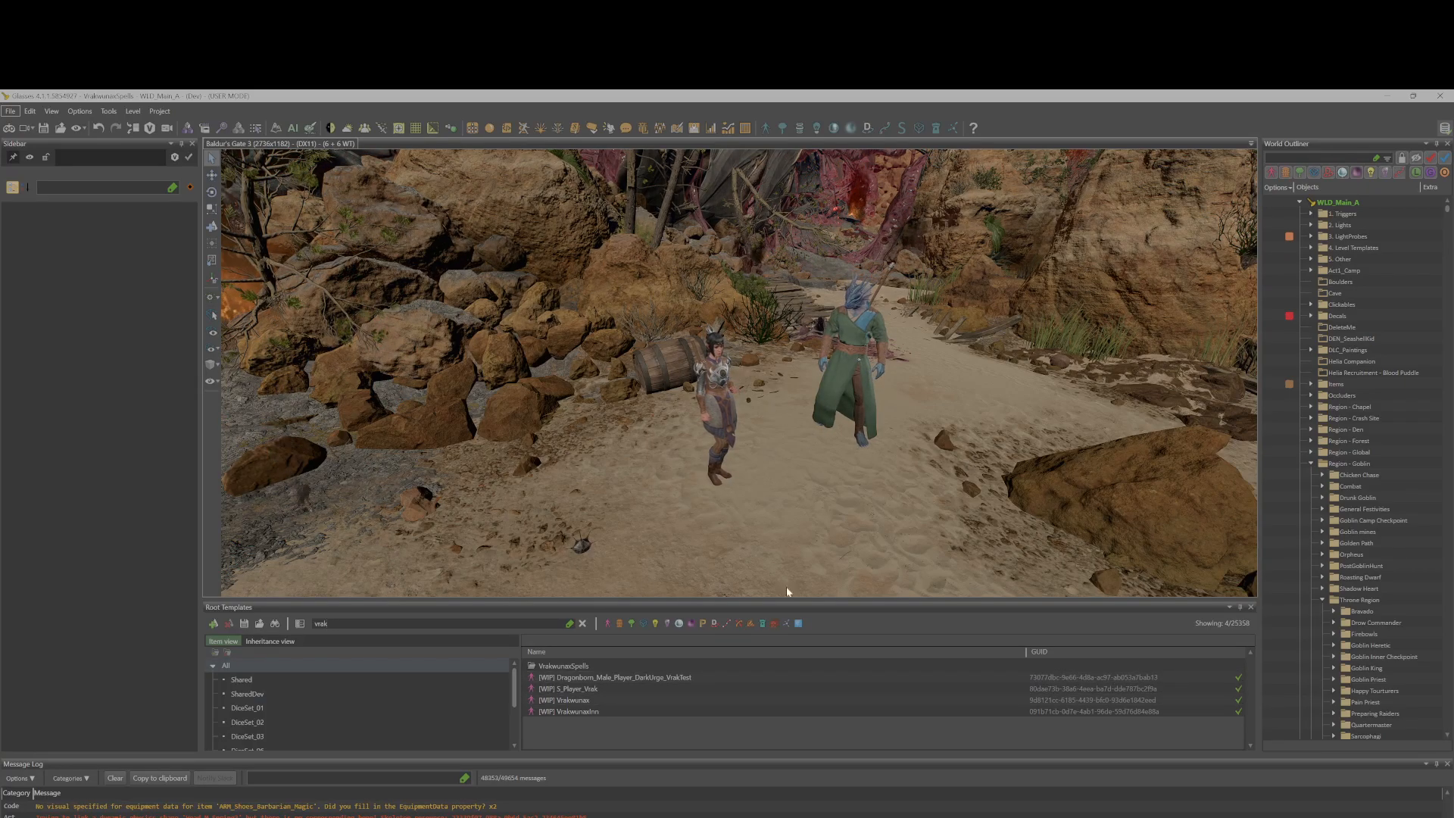
pyautogui.click(621, 687)
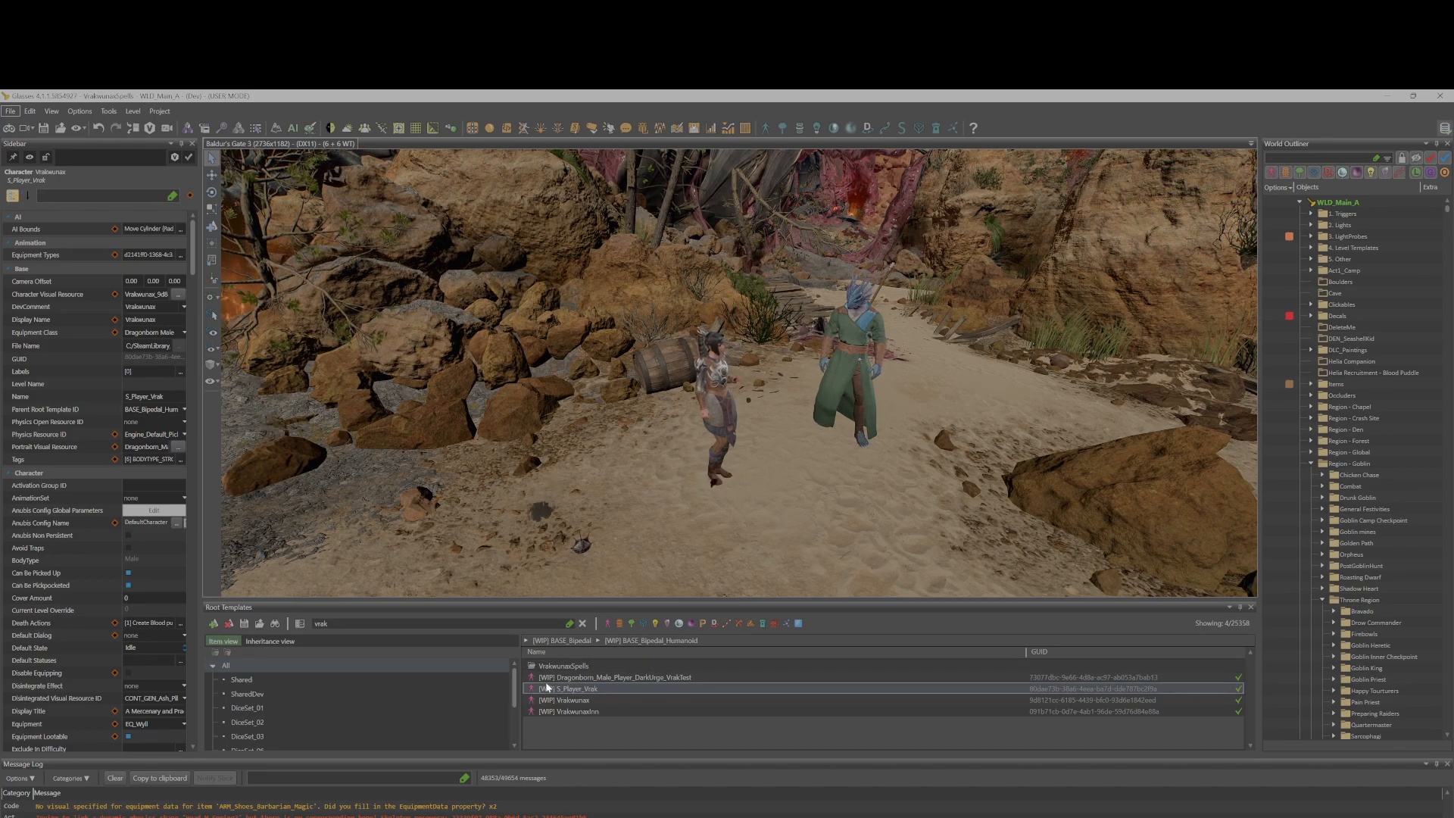
# Select the Vrak character in the level and review its properties in the sidebar.
pyautogui.click(863, 366)
pyautogui.click(853, 342)
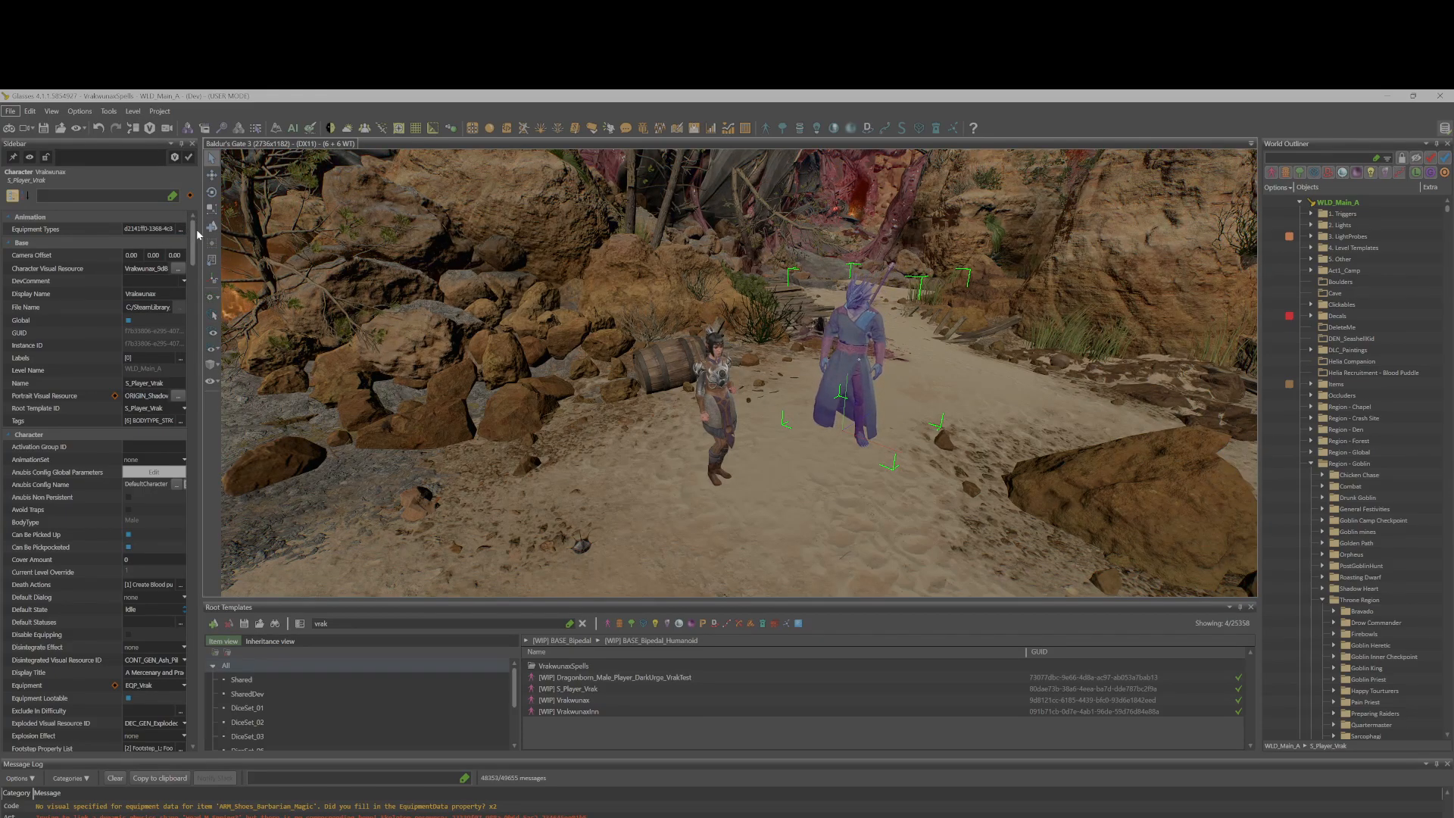
pyautogui.moveTo(187, 229); pyautogui.dragTo(188, 243)
pyautogui.scroll(2, 146, 285)
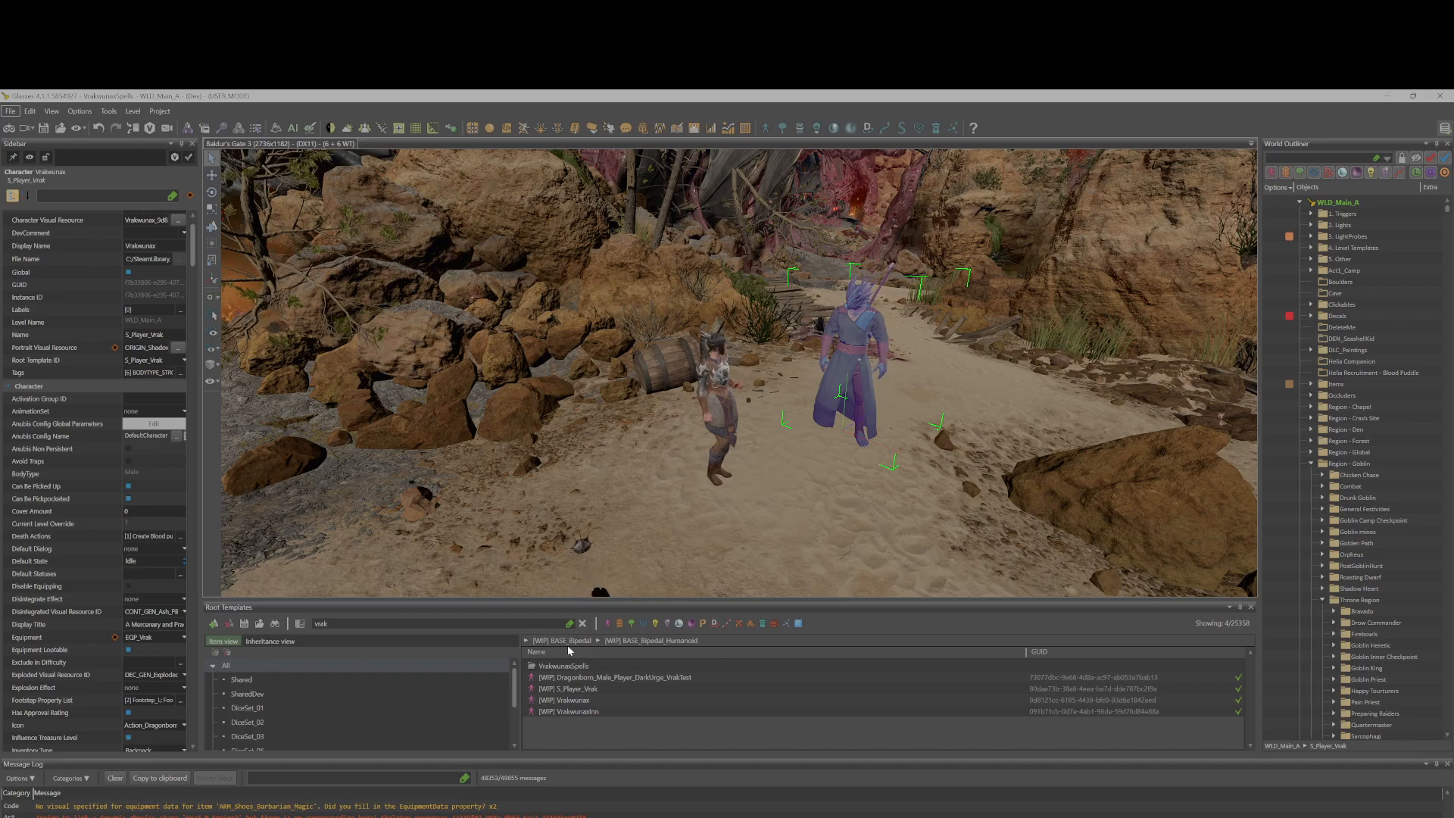
pyautogui.click(627, 689)
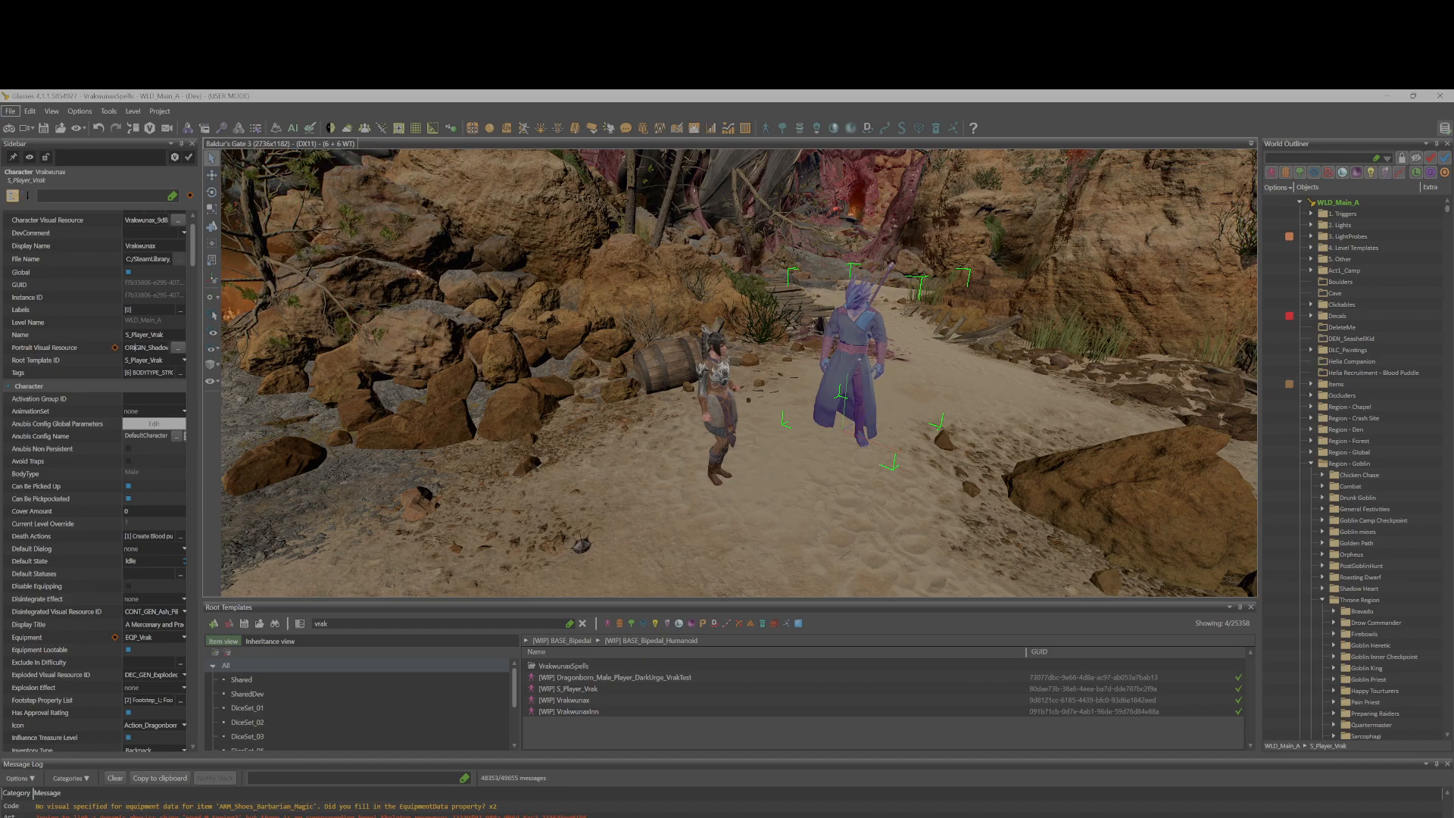
pyautogui.press('End')
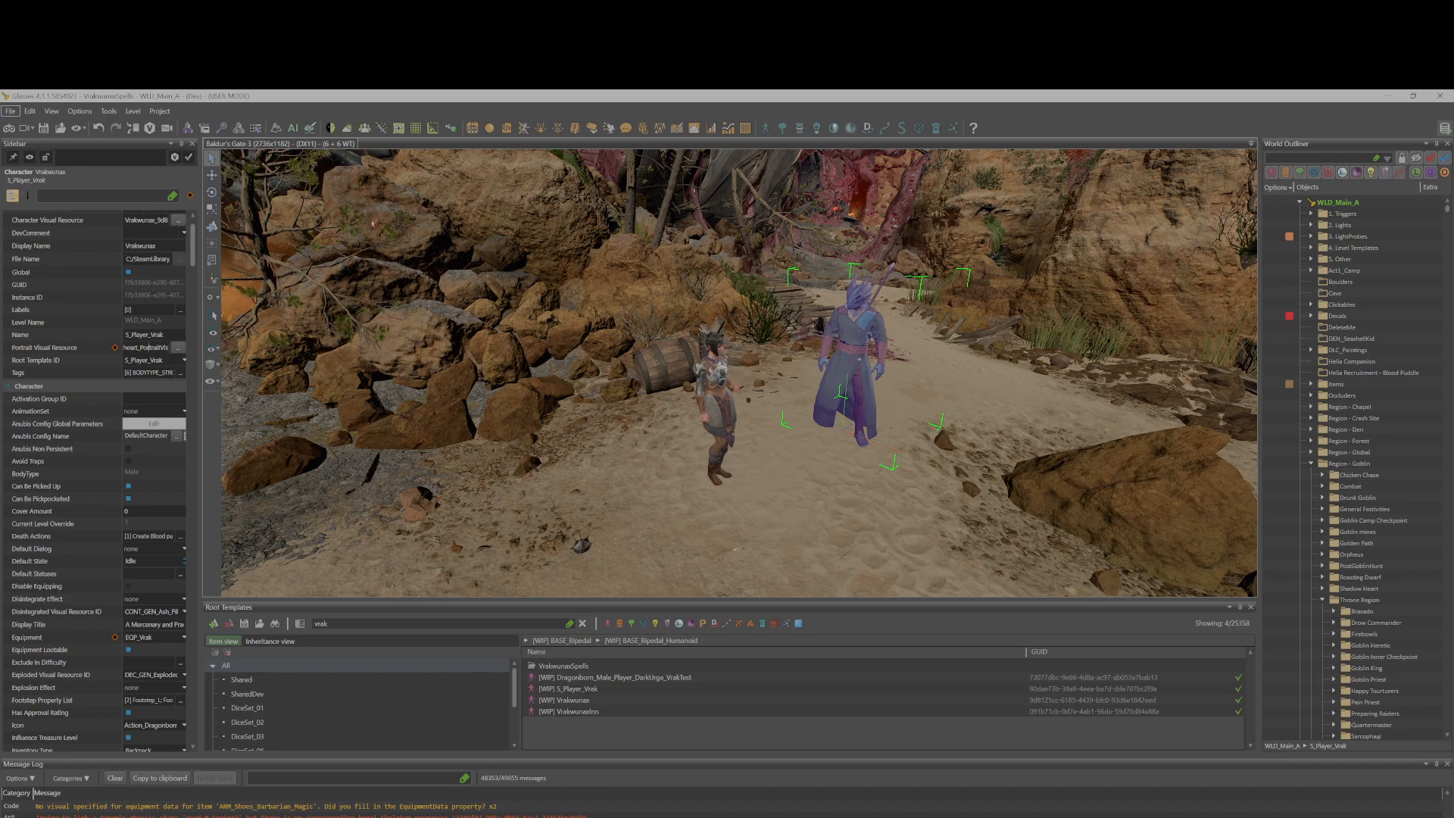
pyautogui.press('Home')
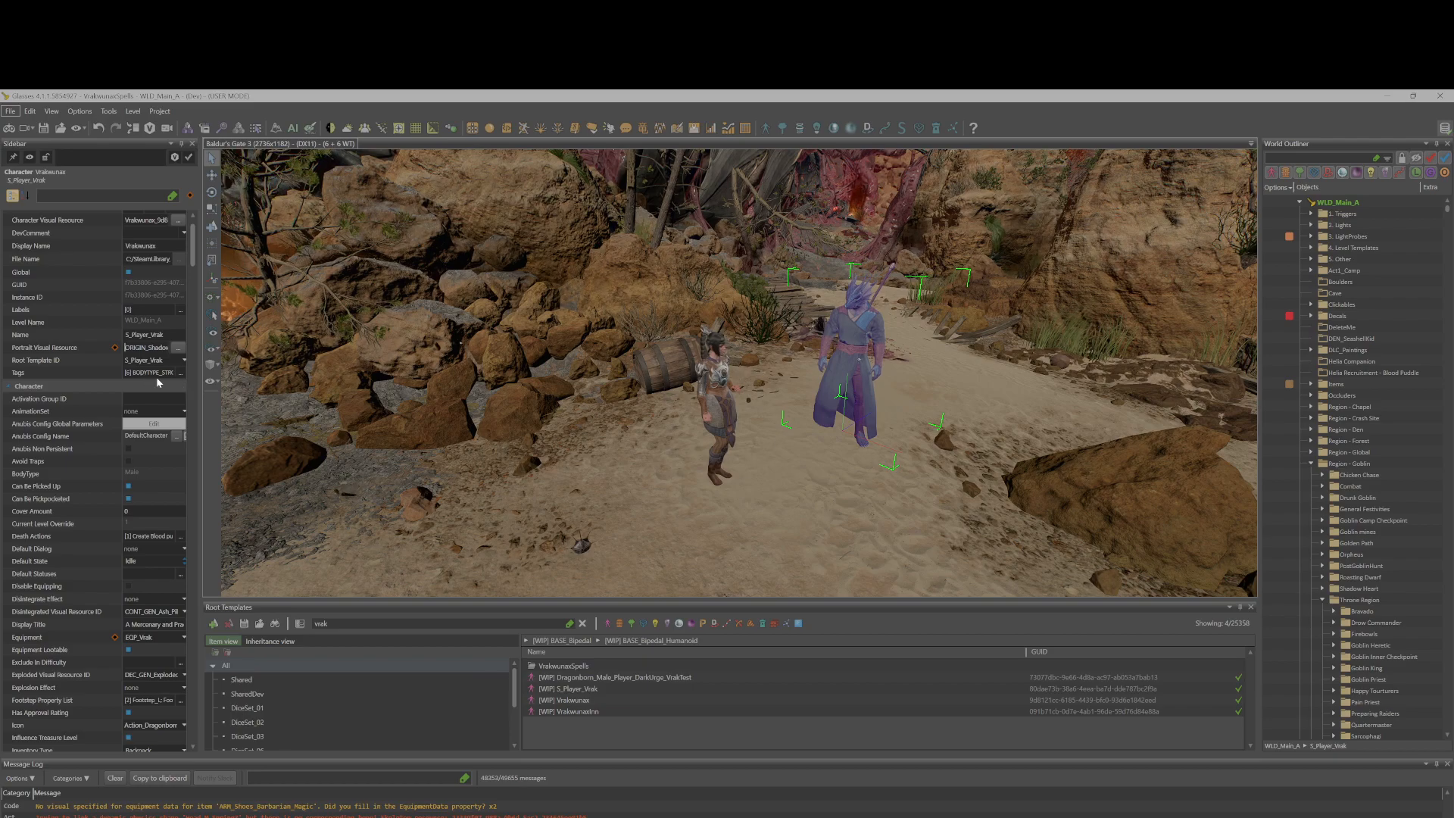
# Add the local tags VRAK and REALLY_VRAK to the Vrak character and apply them.
pyautogui.click(180, 372)
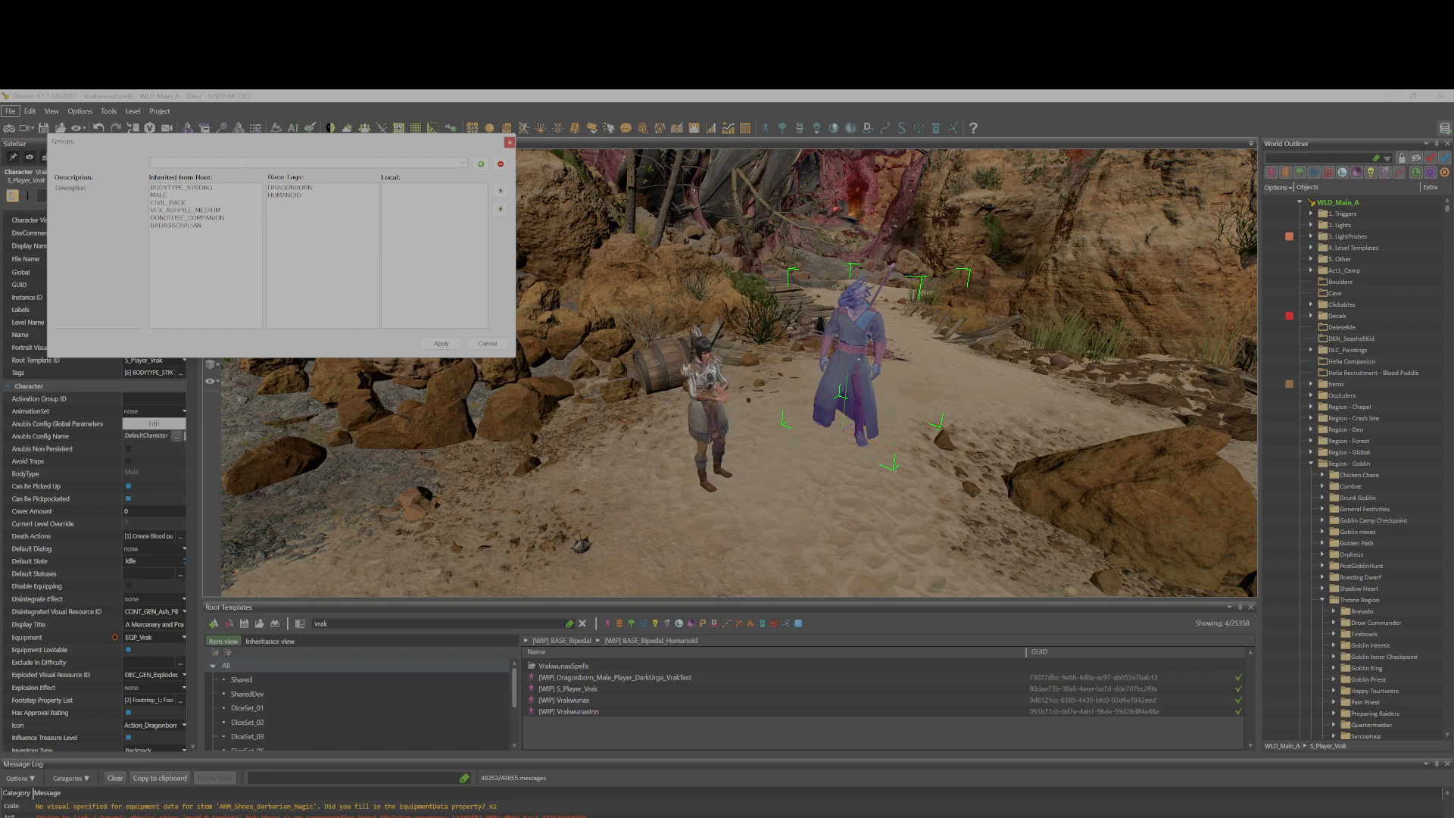
pyautogui.write('VRAK')
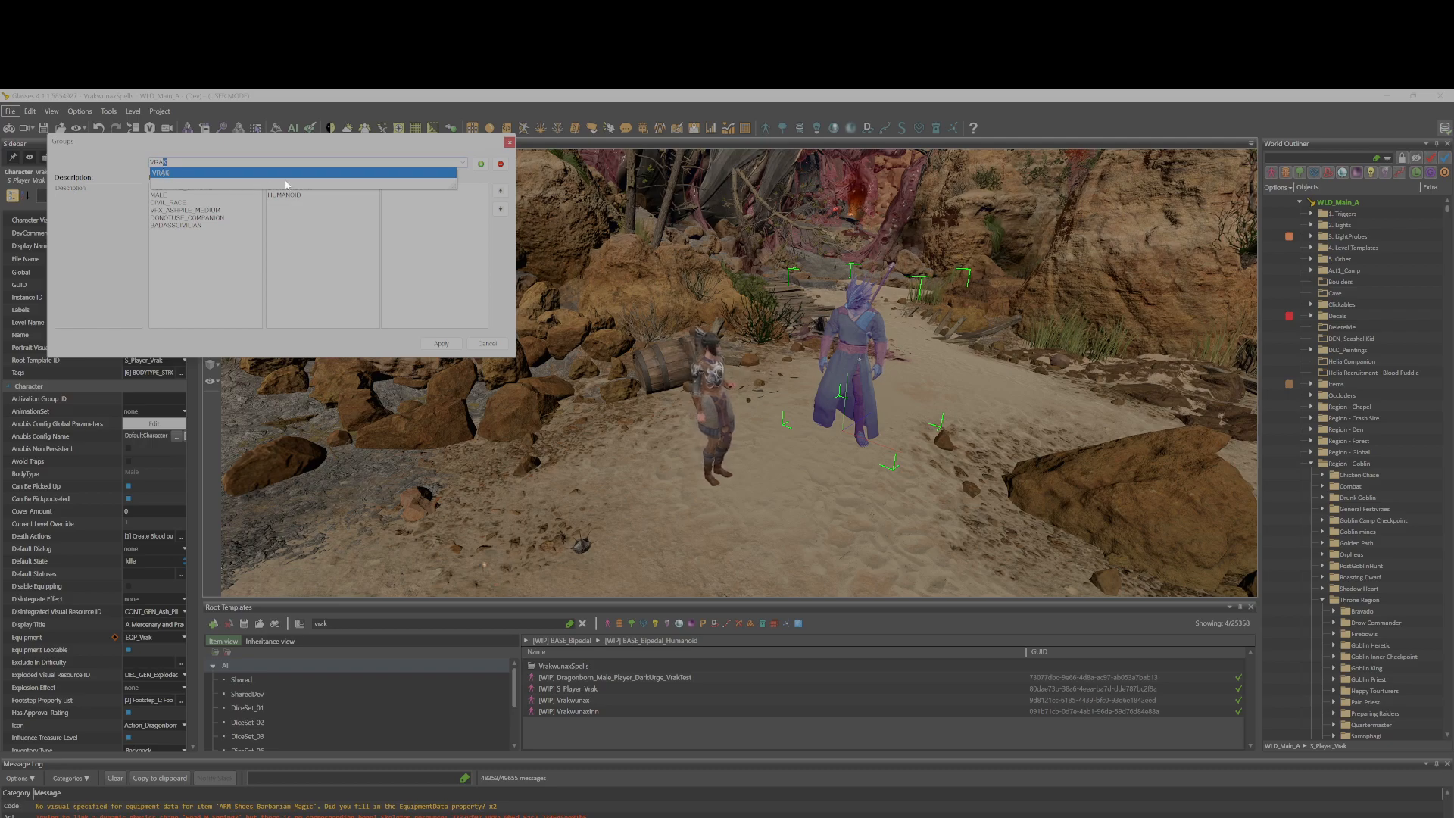
pyautogui.click(310, 173)
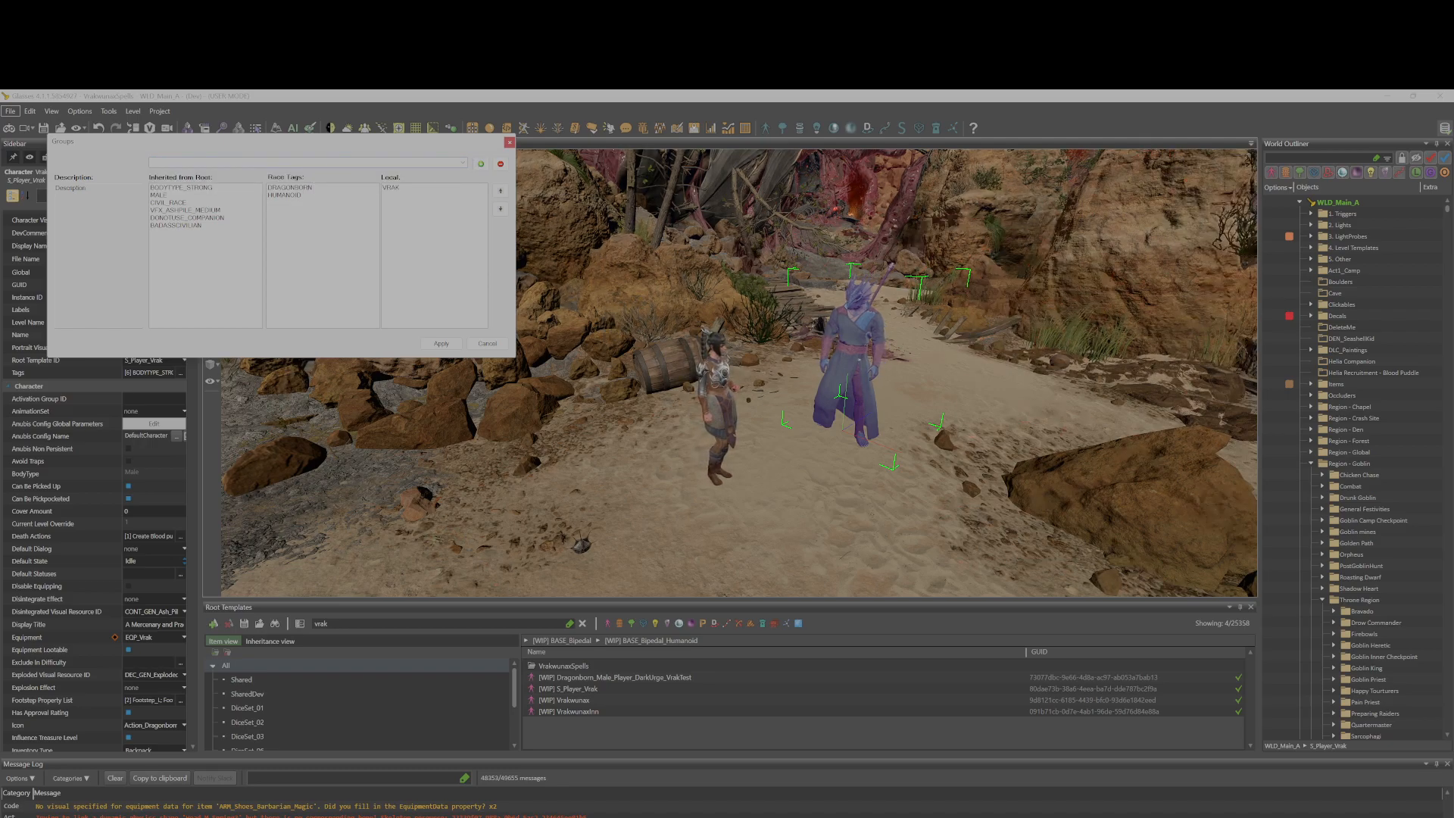
pyautogui.write('Rea')
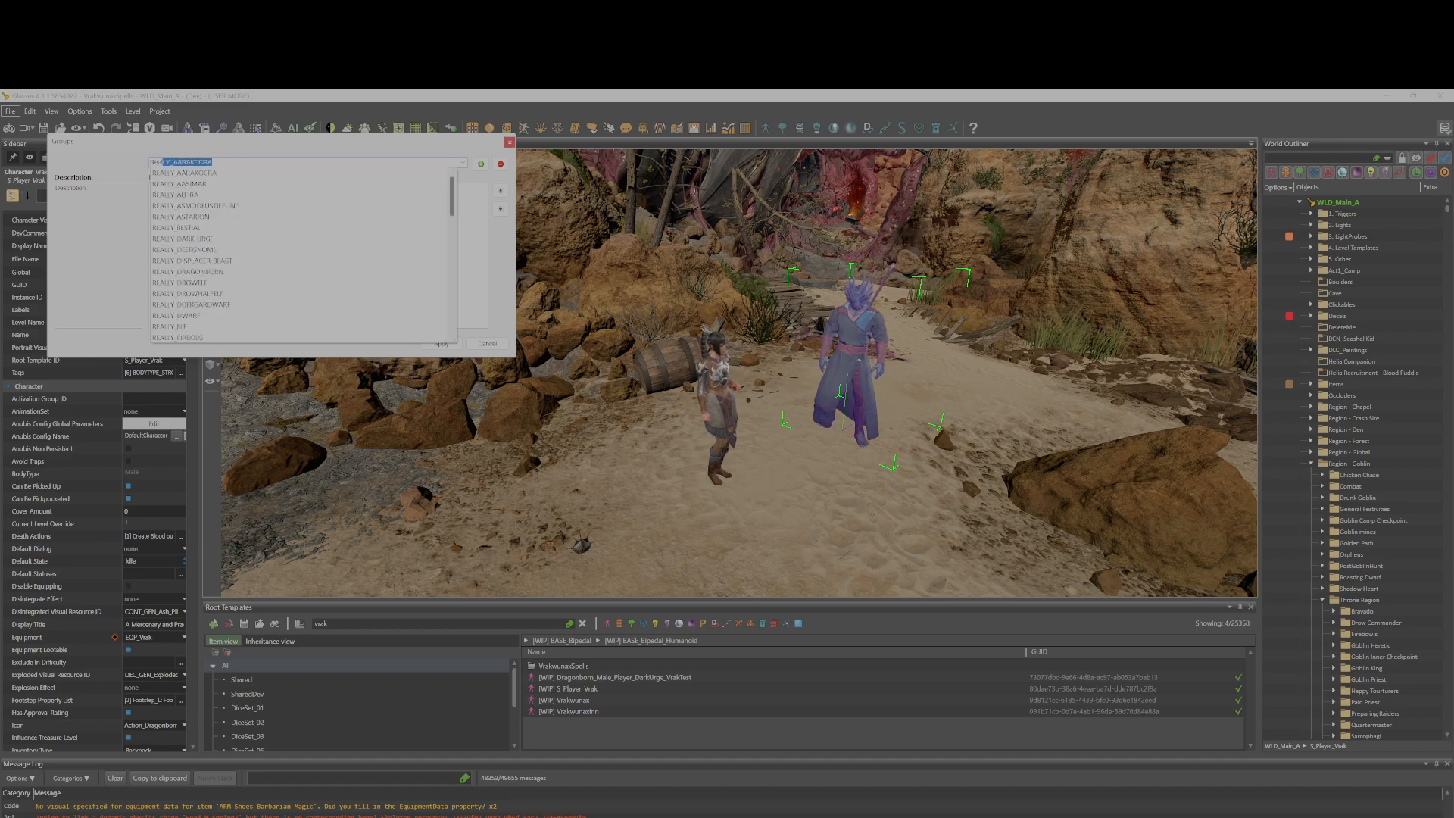
pyautogui.write('lly_vrak')
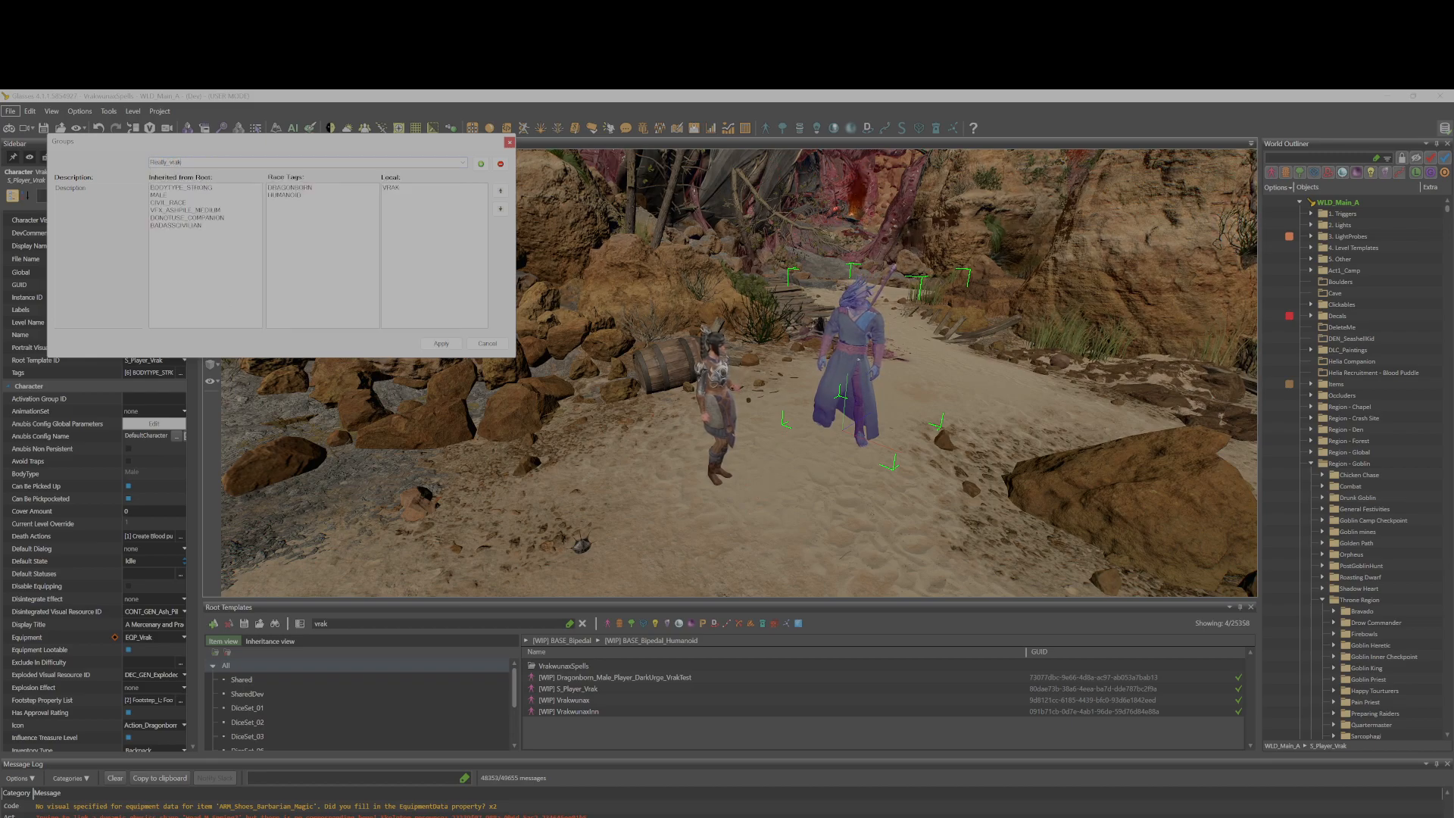
pyautogui.press('BackSpace')
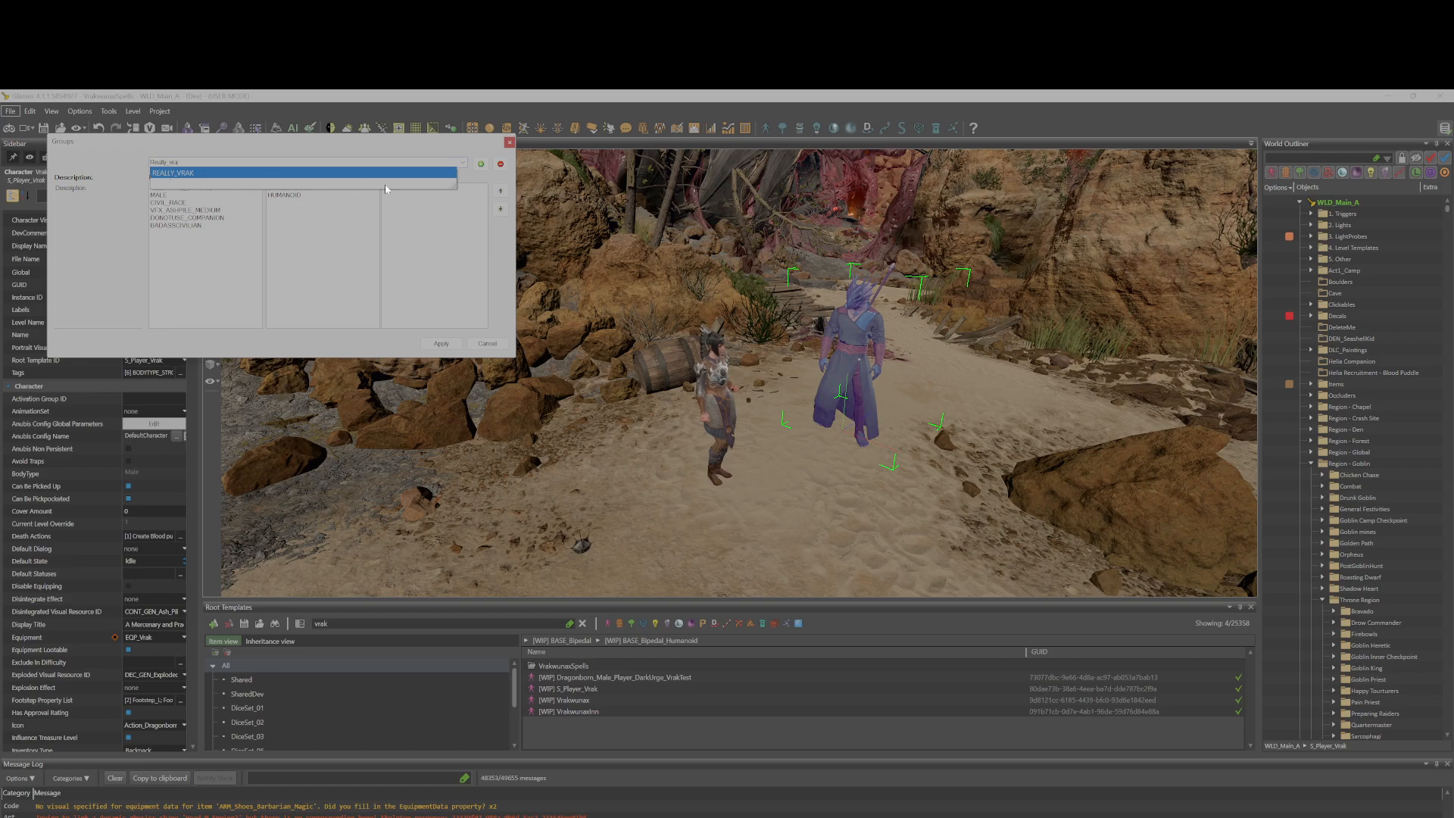
pyautogui.press('Return')
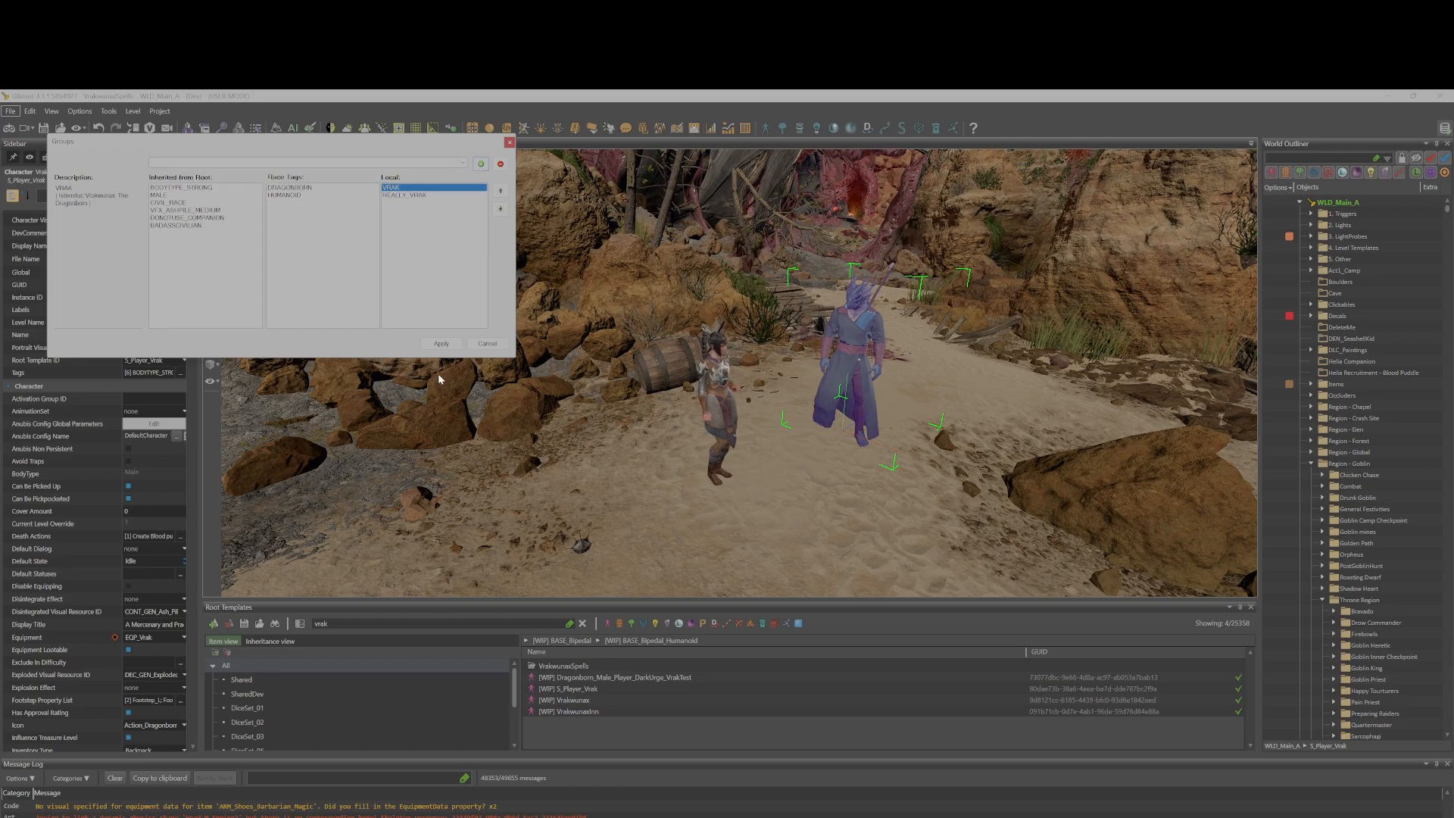
pyautogui.click(447, 345)
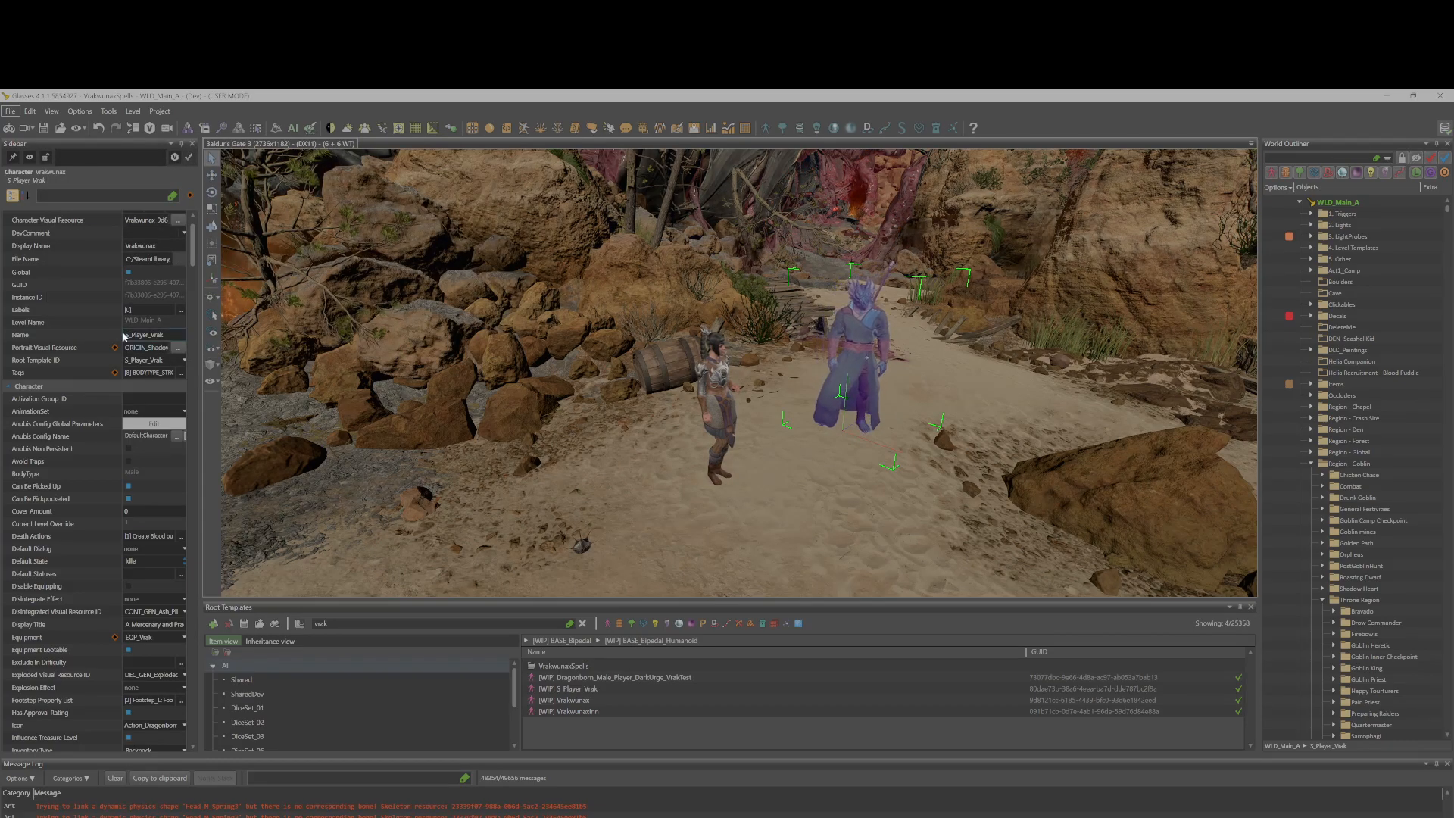
# Scroll through the Vrak character's properties to the Speaker Group field and widen the properties panel.
pyautogui.scroll(-1, 142, 383)
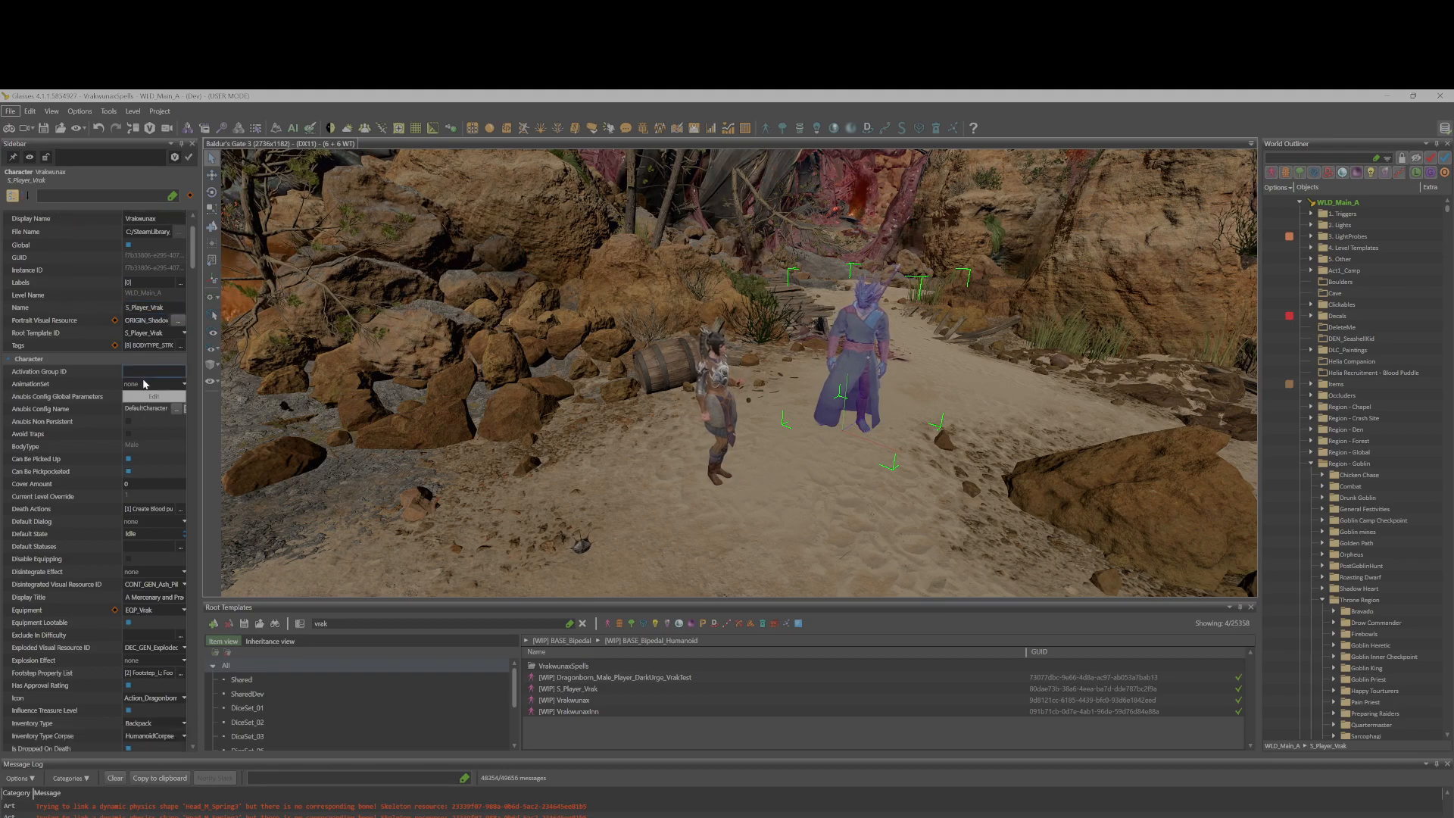
pyautogui.scroll(-3, 145, 398)
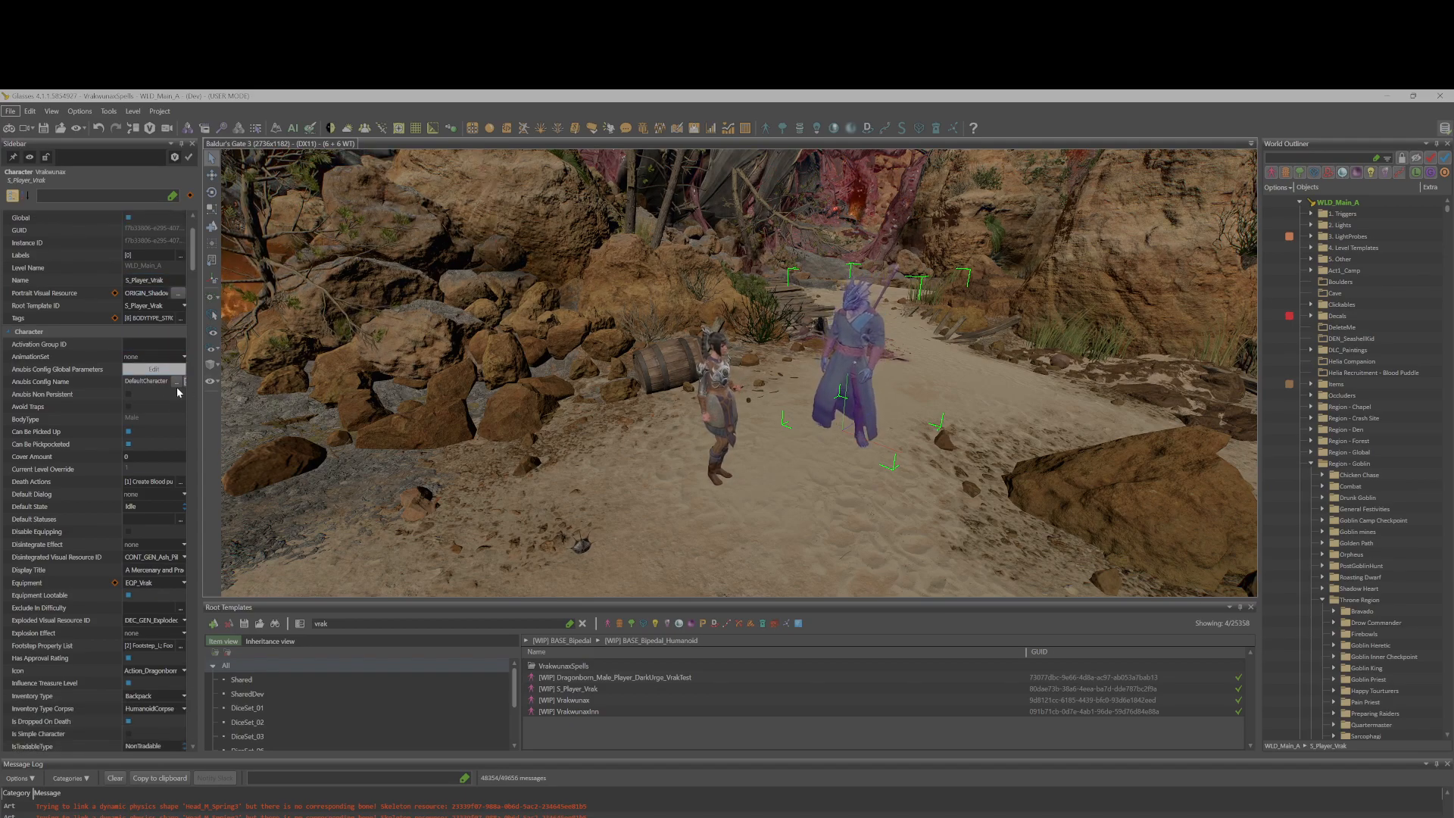
pyautogui.scroll(-5, 149, 386)
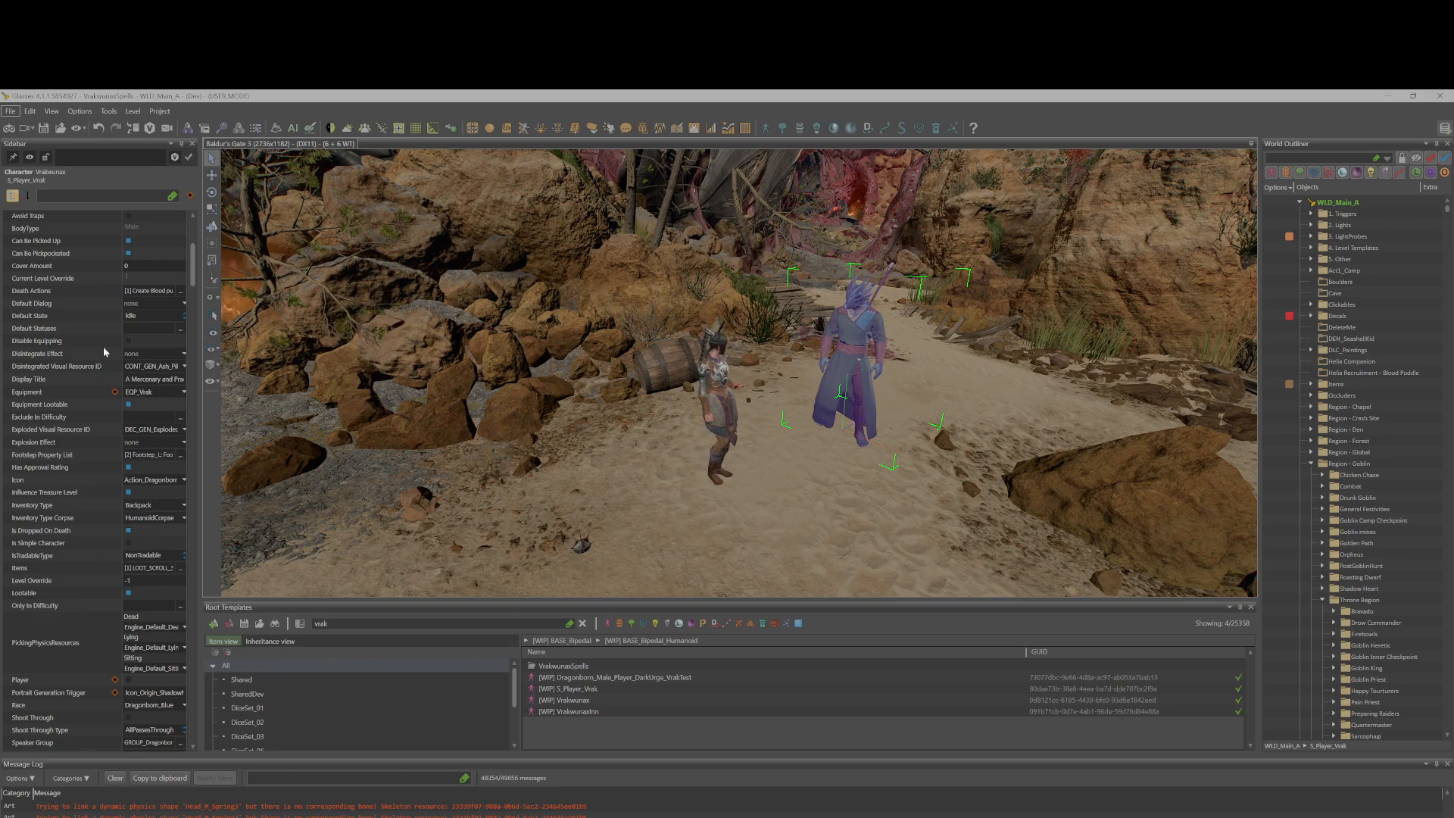
pyautogui.scroll(-1, 180, 415)
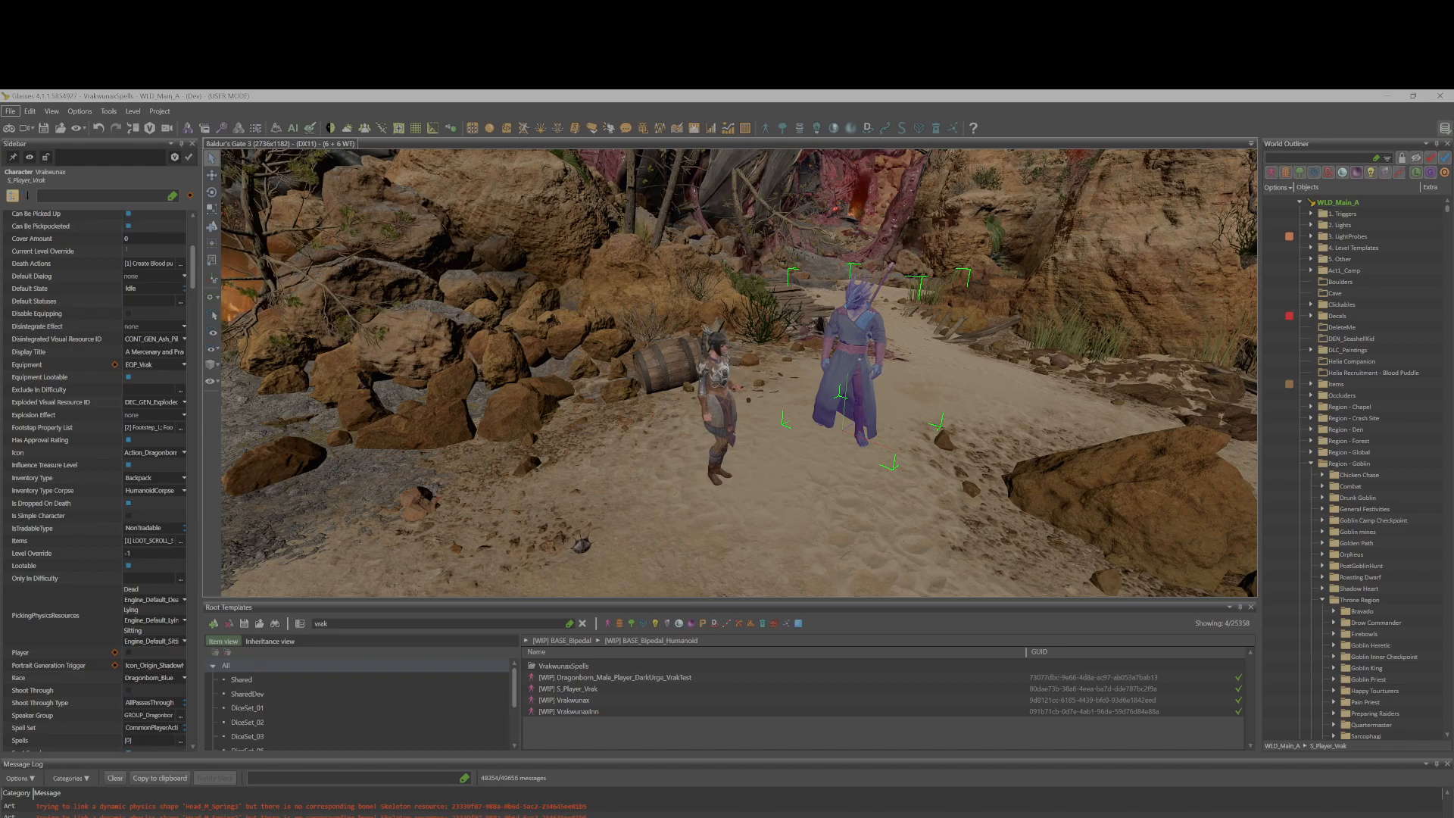
pyautogui.scroll(-2, 170, 411)
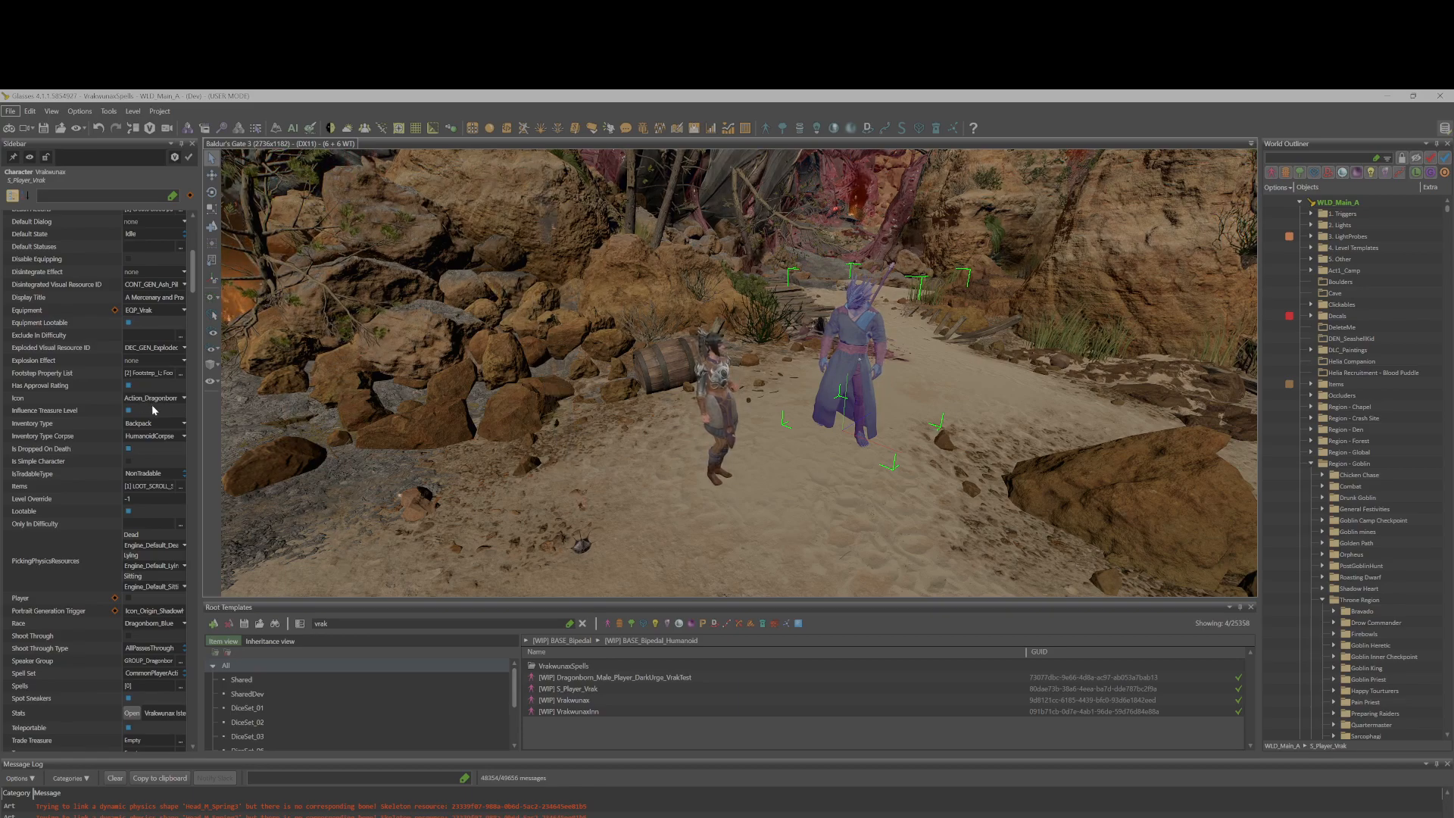
pyautogui.scroll(-2, 151, 404)
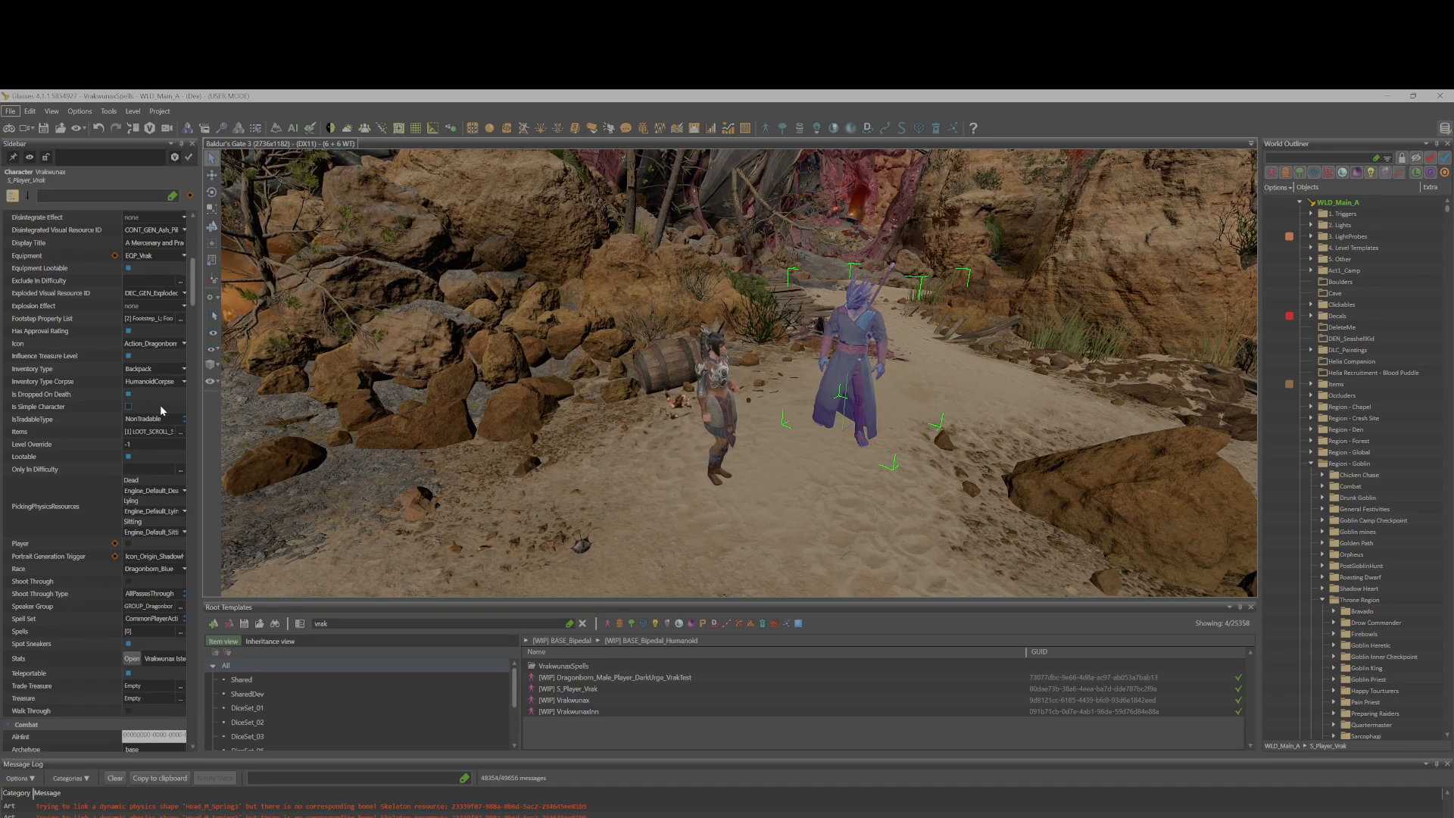
pyautogui.scroll(-5, 160, 406)
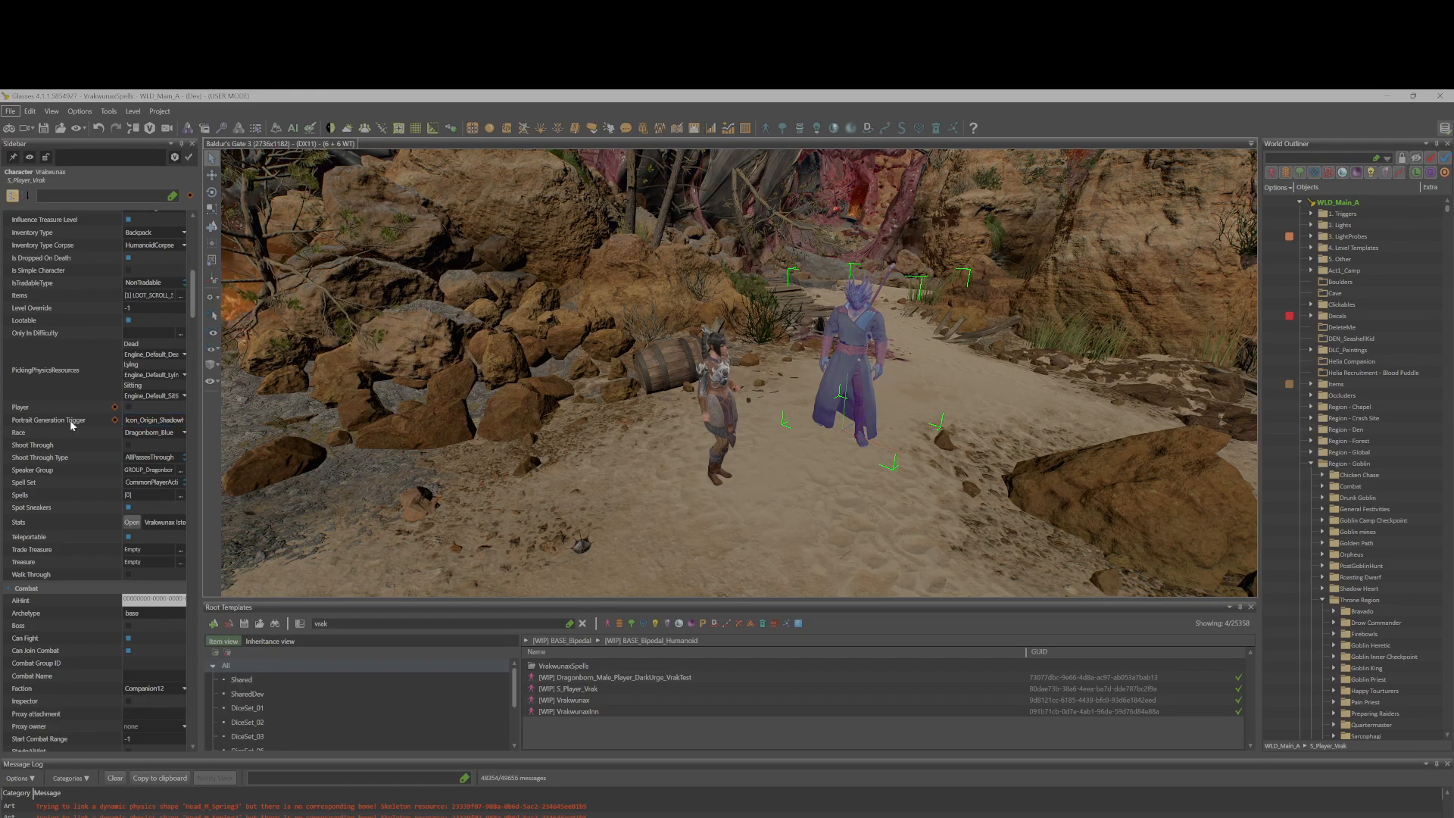
pyautogui.moveTo(66, 426)
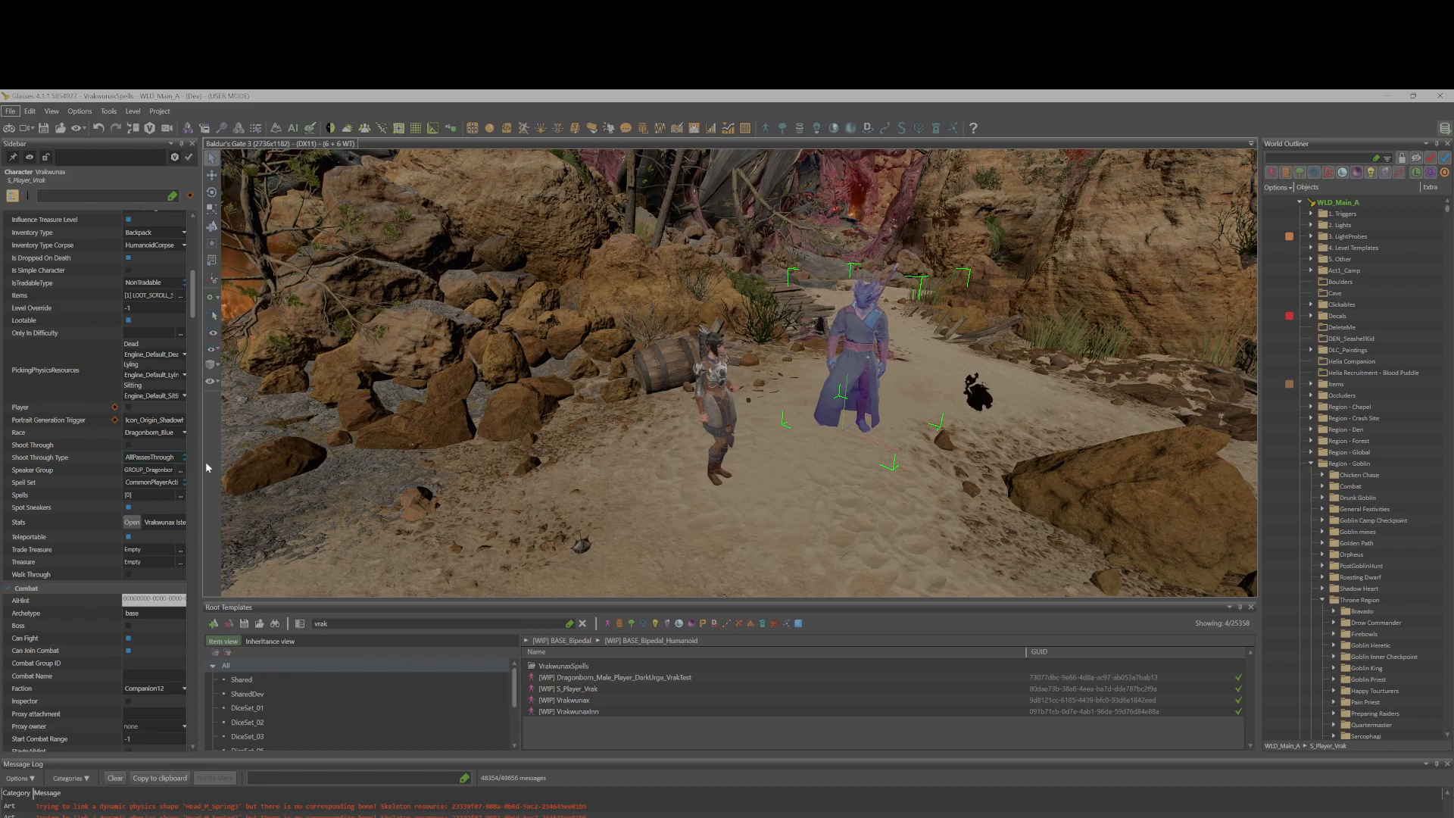
pyautogui.moveTo(197, 467); pyautogui.dragTo(252, 466)
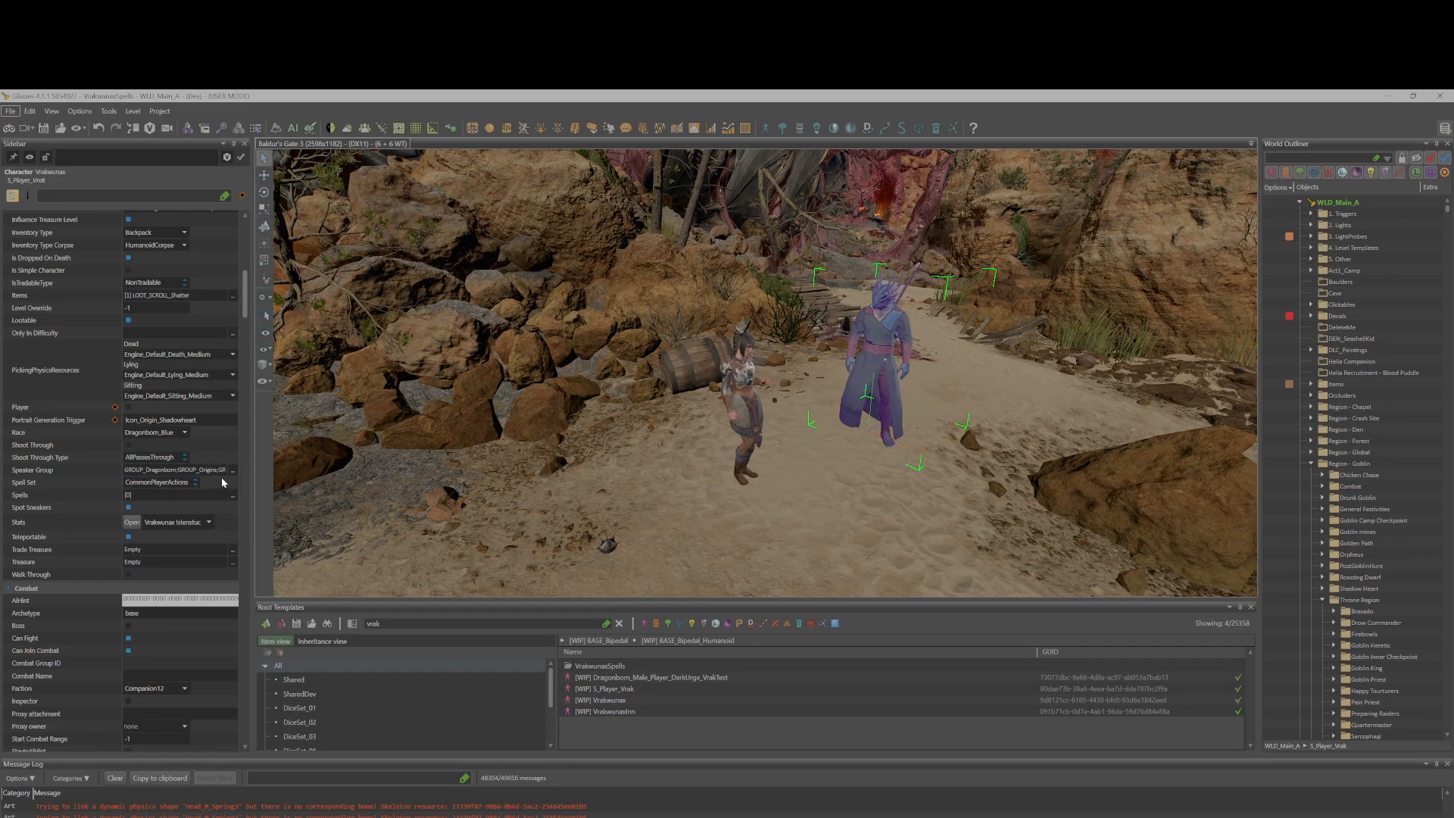
# Open the Speaker Group editor for the Vrak character, browse its groups, and cancel.
pyautogui.click(232, 470)
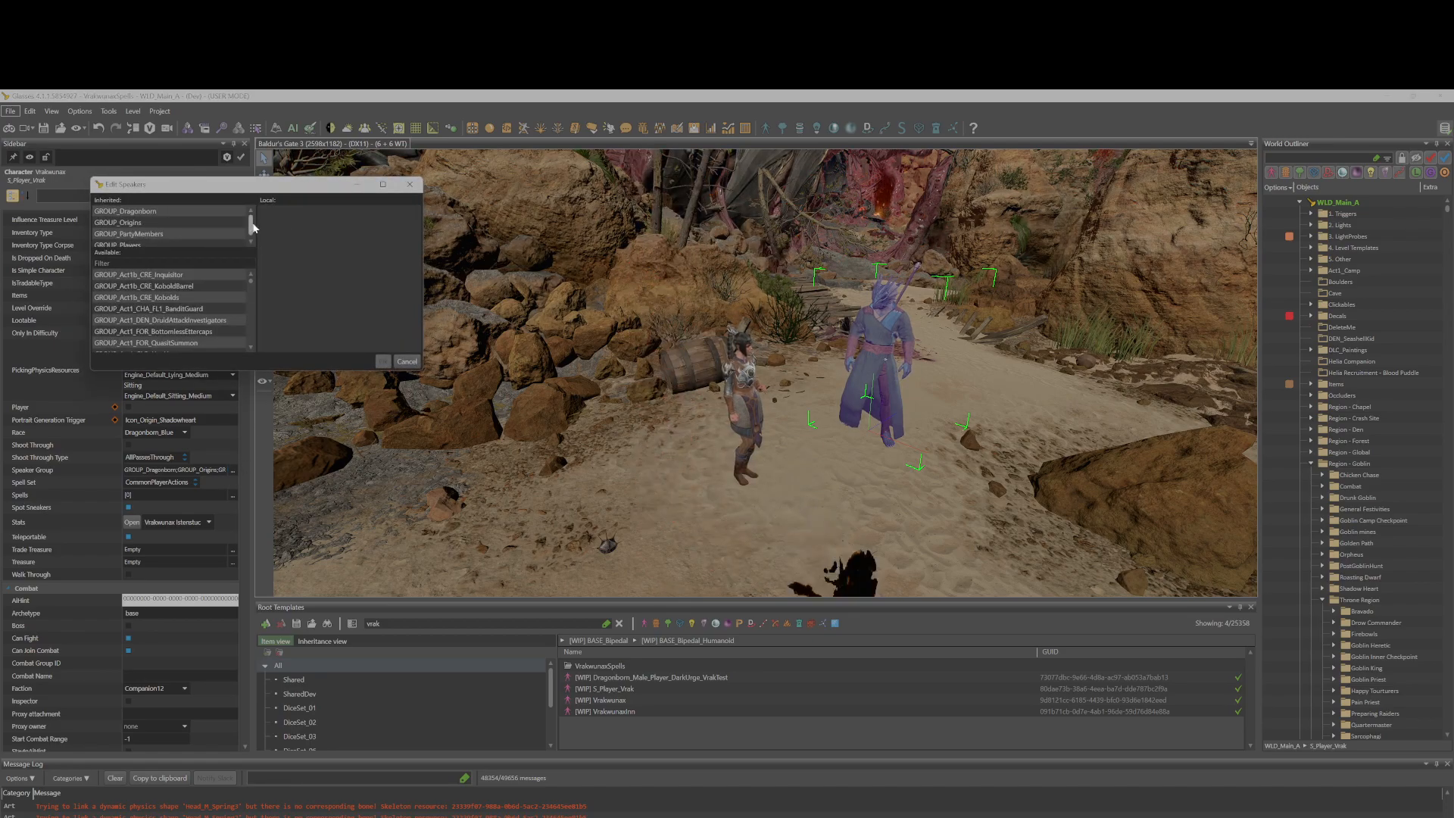
pyautogui.moveTo(251, 223); pyautogui.dragTo(249, 218)
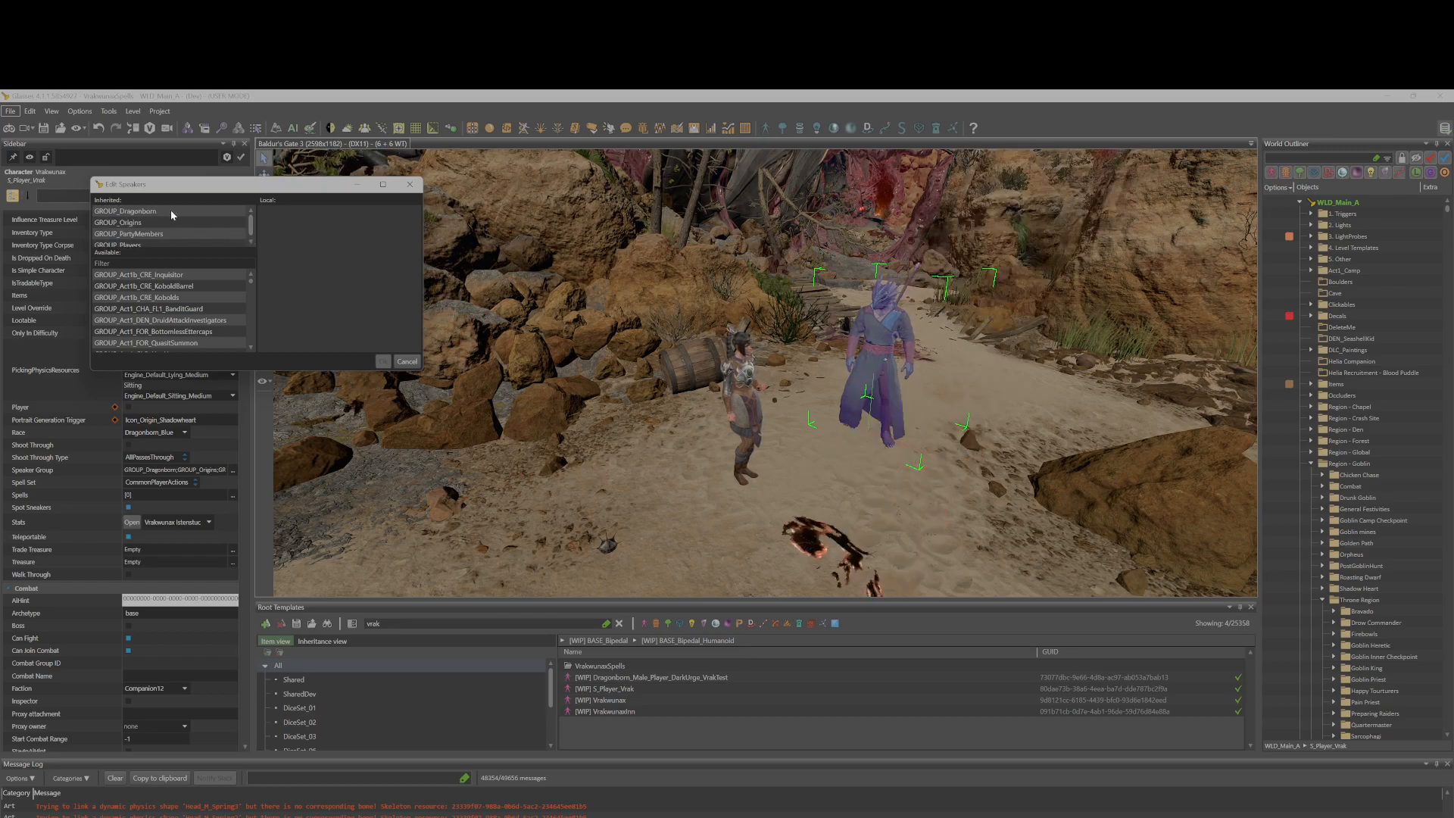
pyautogui.click(407, 361)
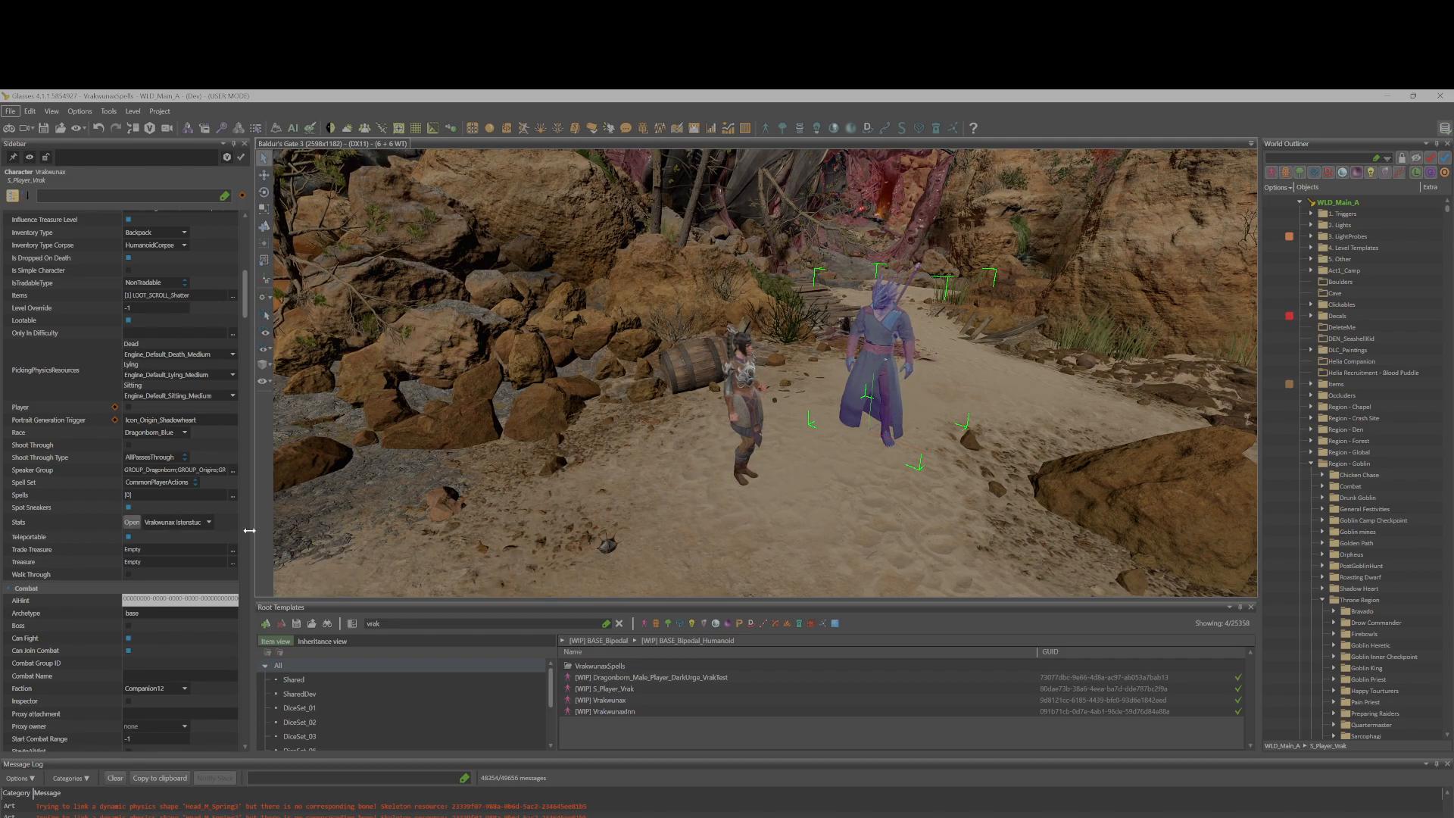
# Select Shadowheart in the level and scroll her properties to the Speaker Group field.
pyautogui.click(731, 402)
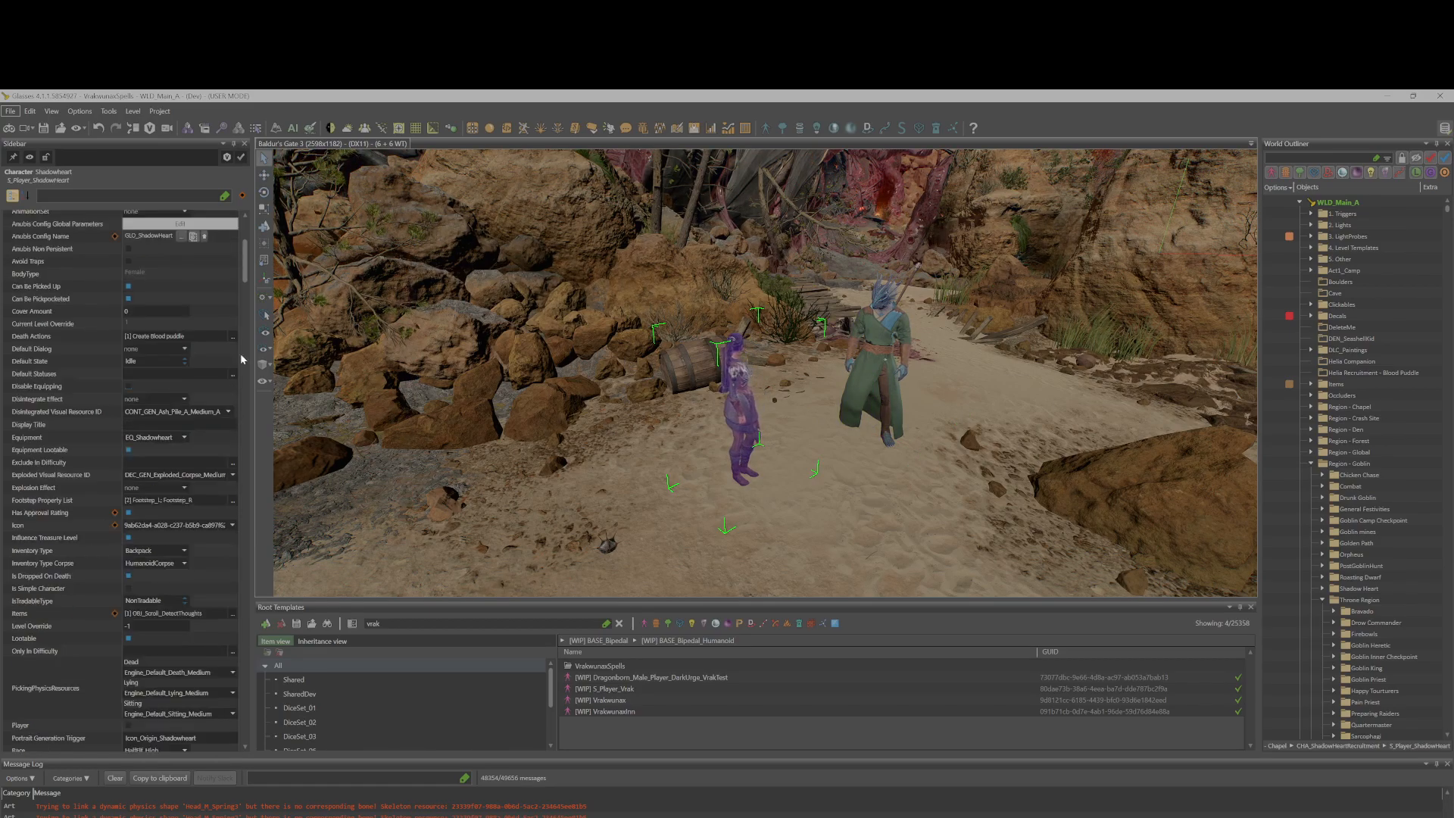
pyautogui.moveTo(243, 265); pyautogui.dragTo(265, 341)
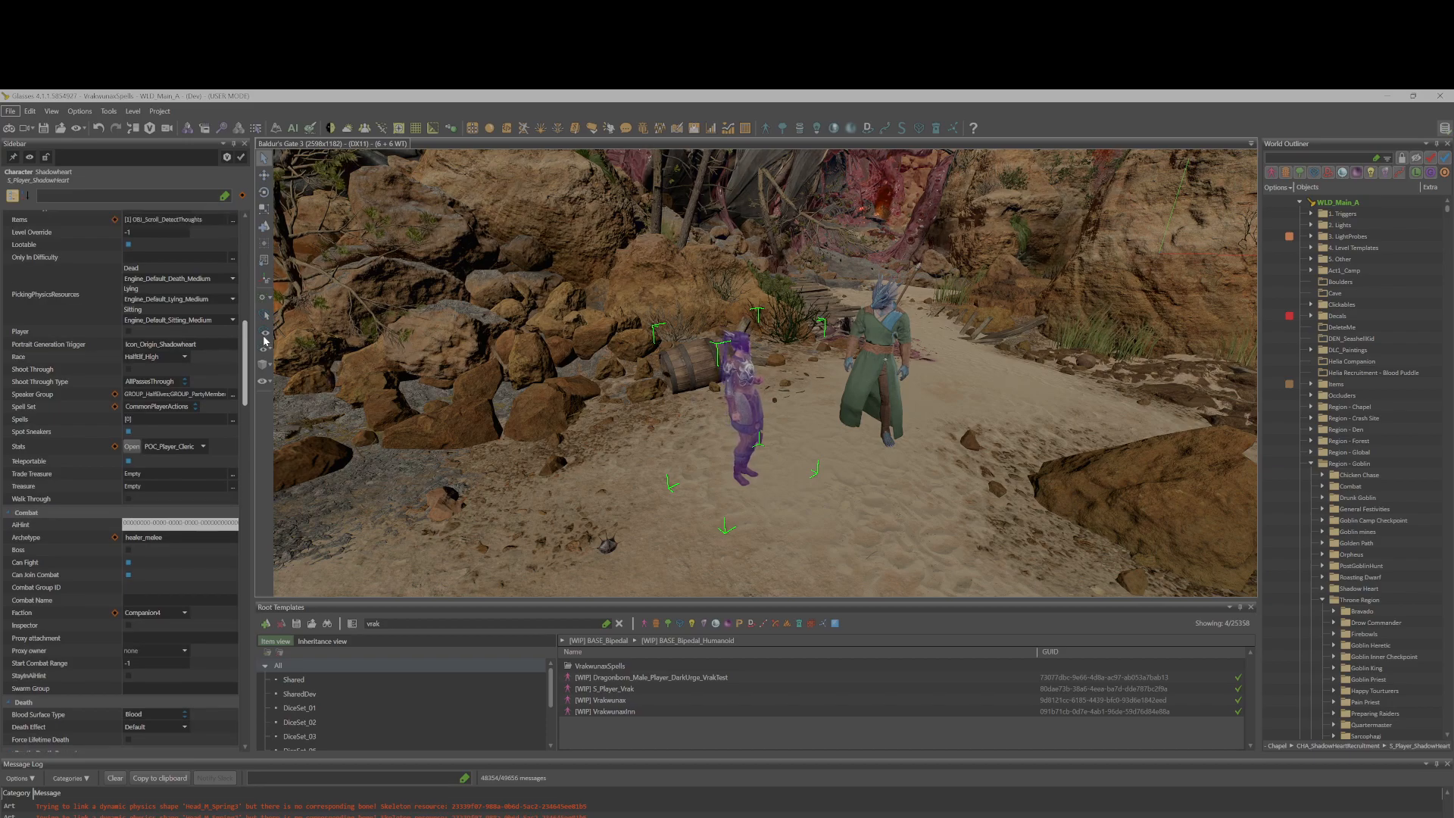
# Select the Vrak character in the level and scroll through its properties back to the top.
pyautogui.click(868, 339)
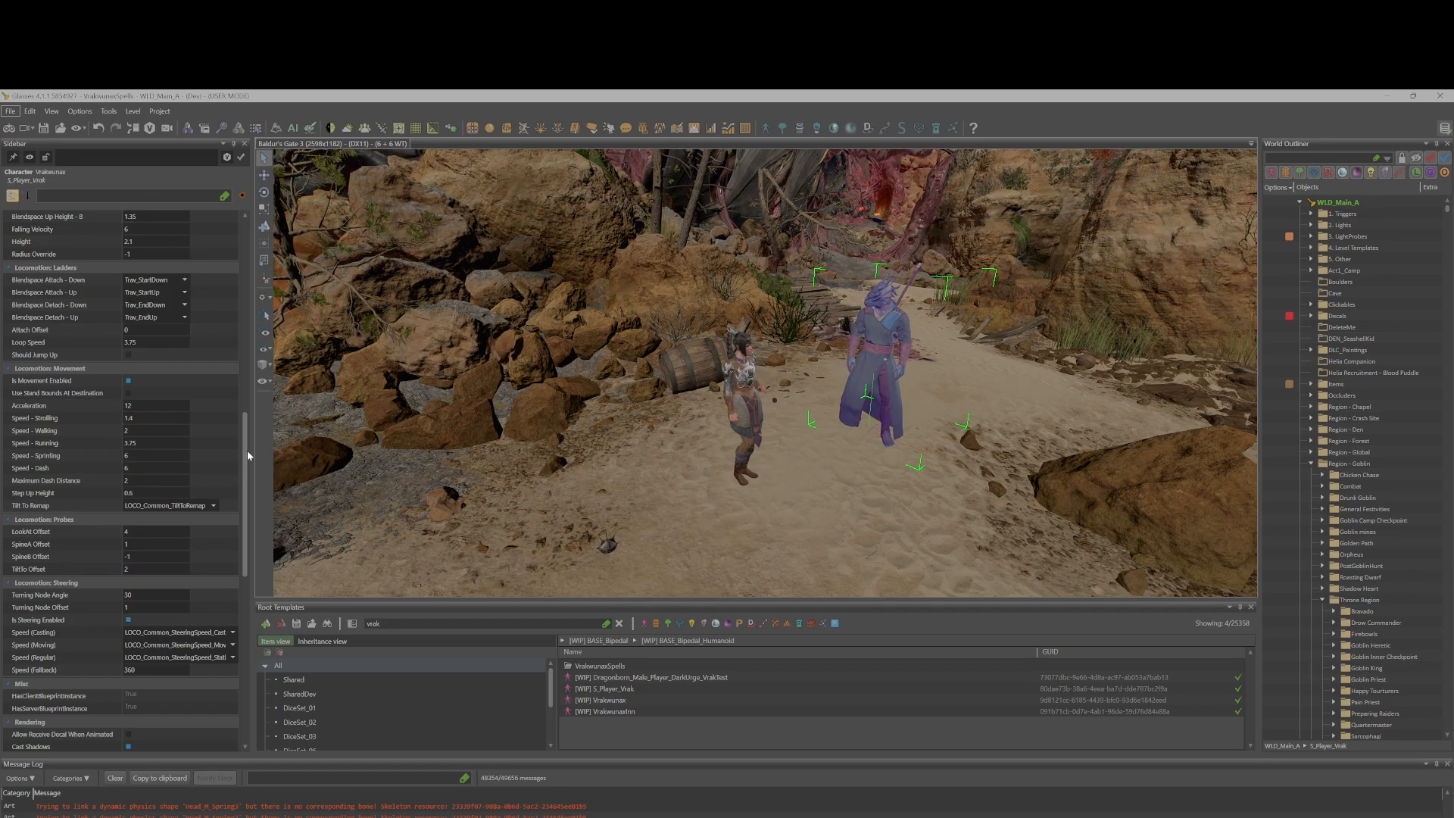
pyautogui.scroll(-6, 237, 566)
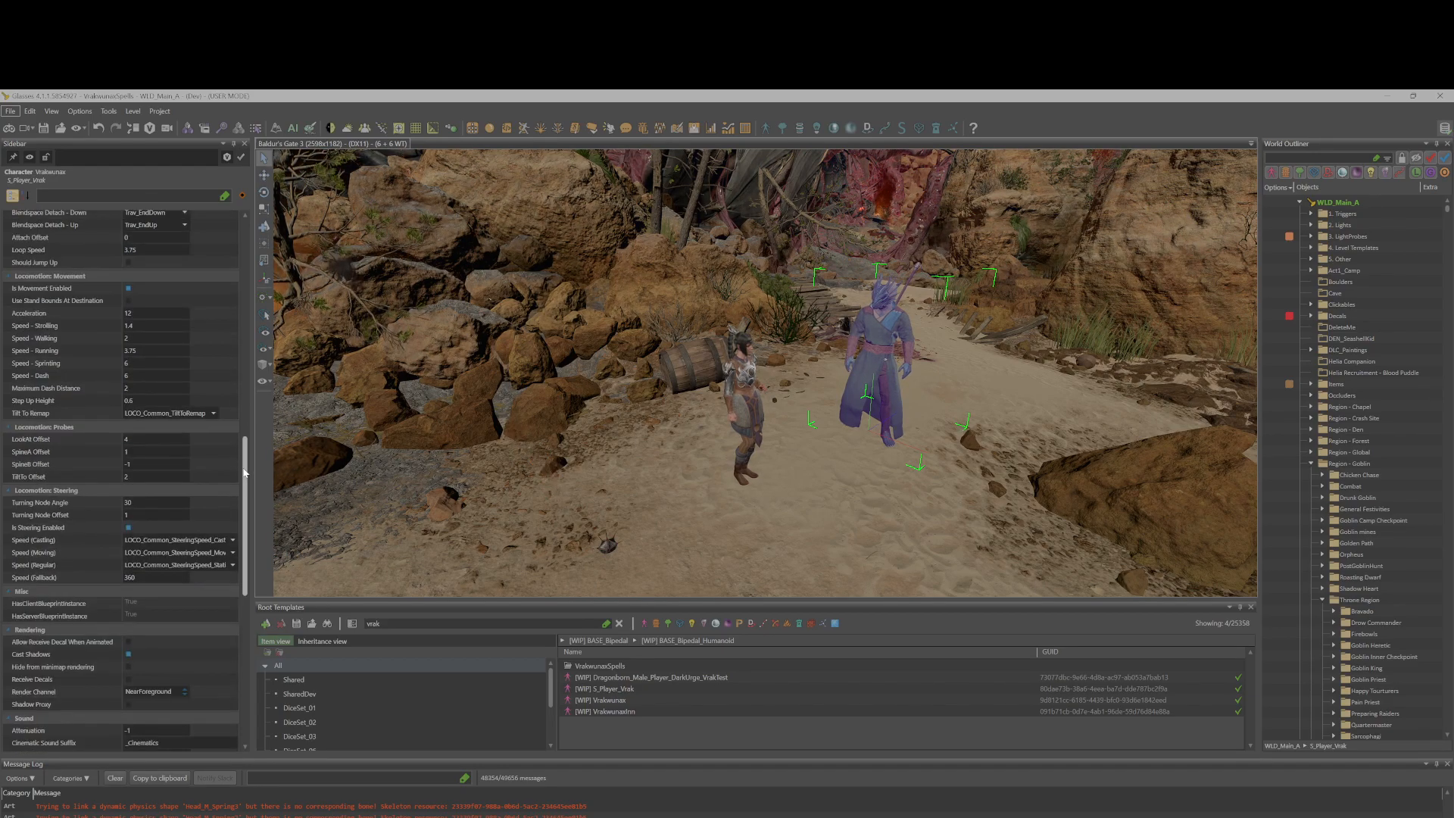
pyautogui.scroll(-4, 237, 567)
pyautogui.scroll(-4, 233, 647)
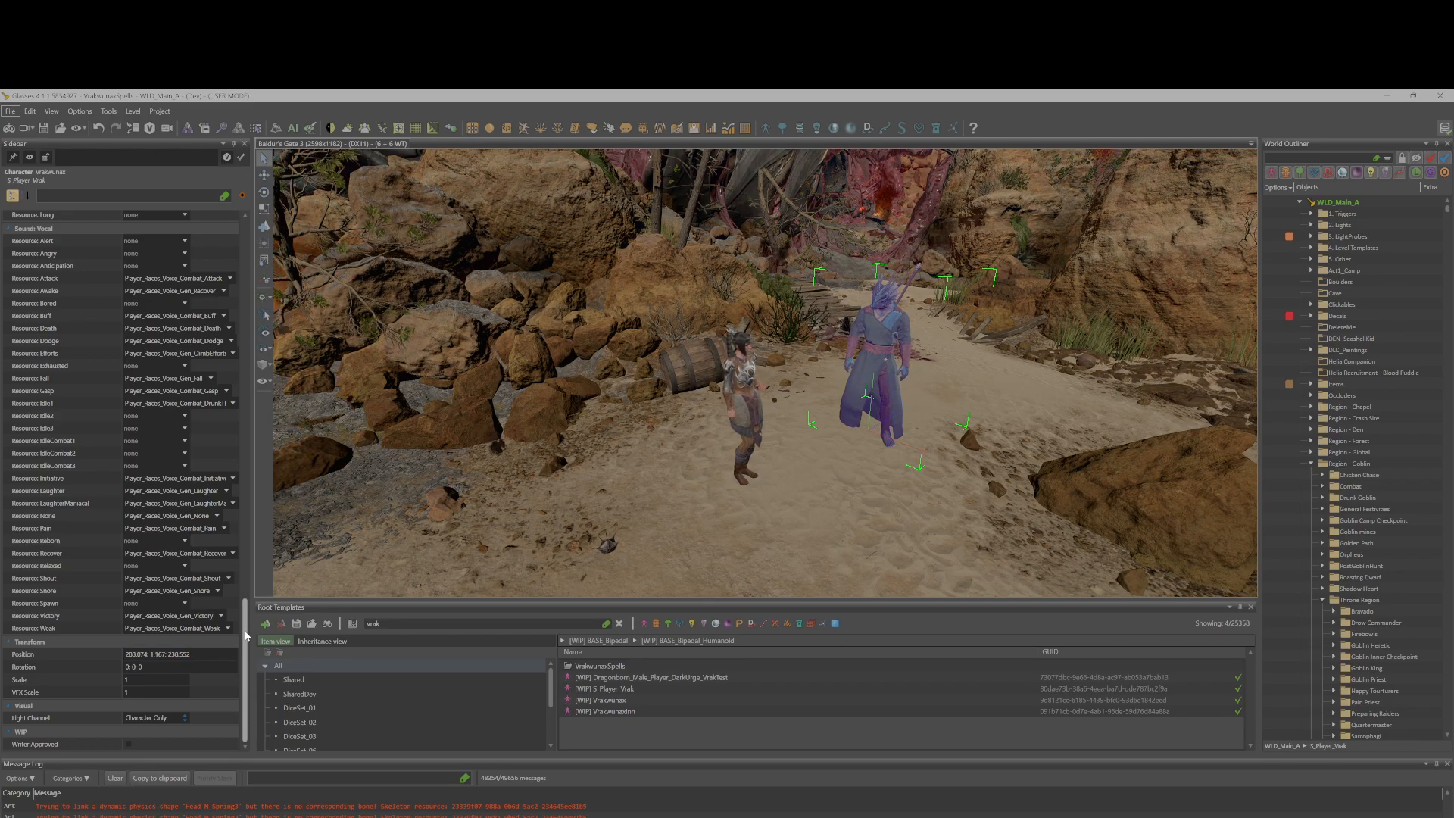
pyautogui.moveTo(247, 635); pyautogui.dragTo(285, 253)
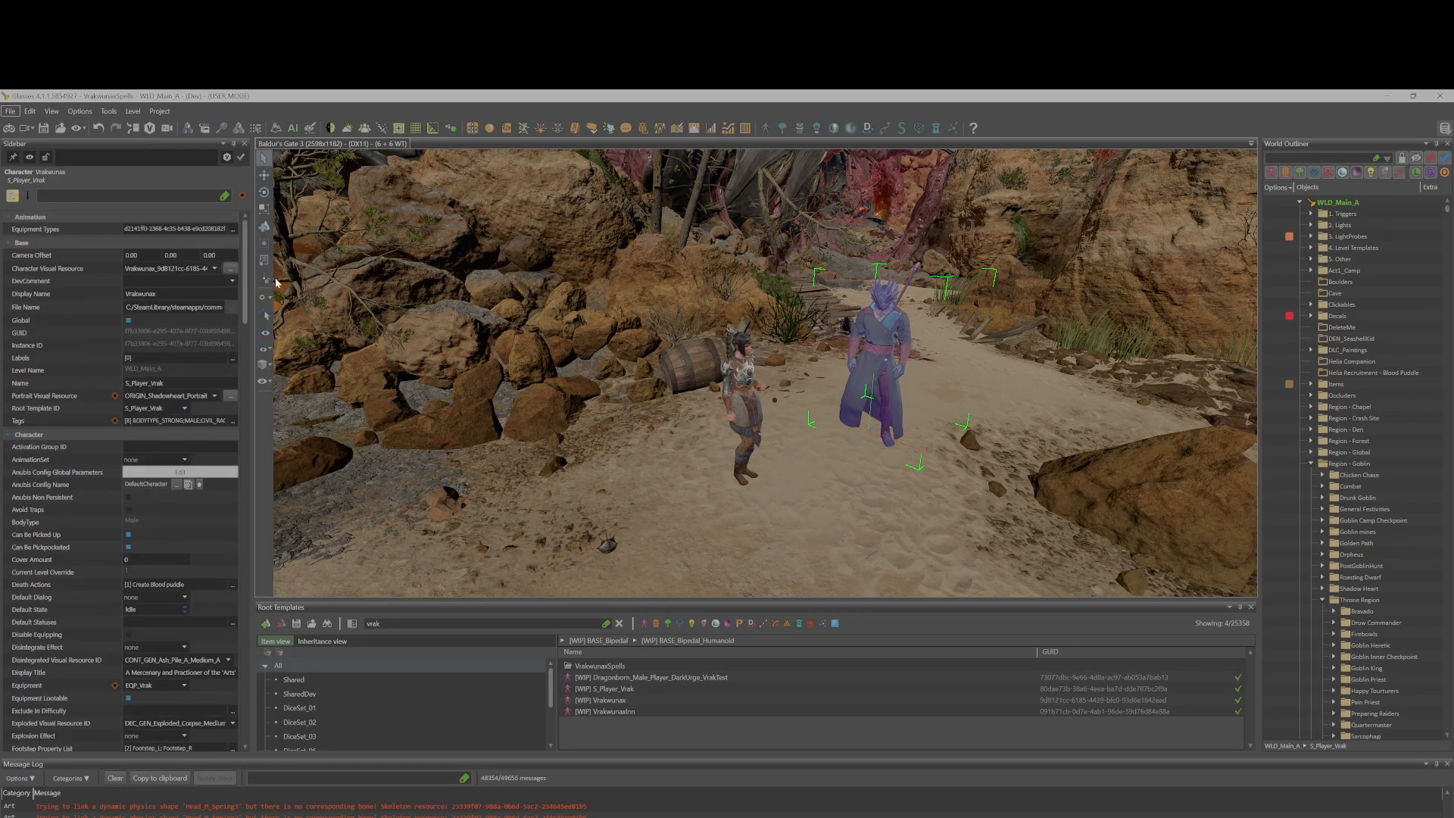
# Open the UUID Object Editor and the Origins table of the VrakeunasSpells project.
pyautogui.click(745, 128)
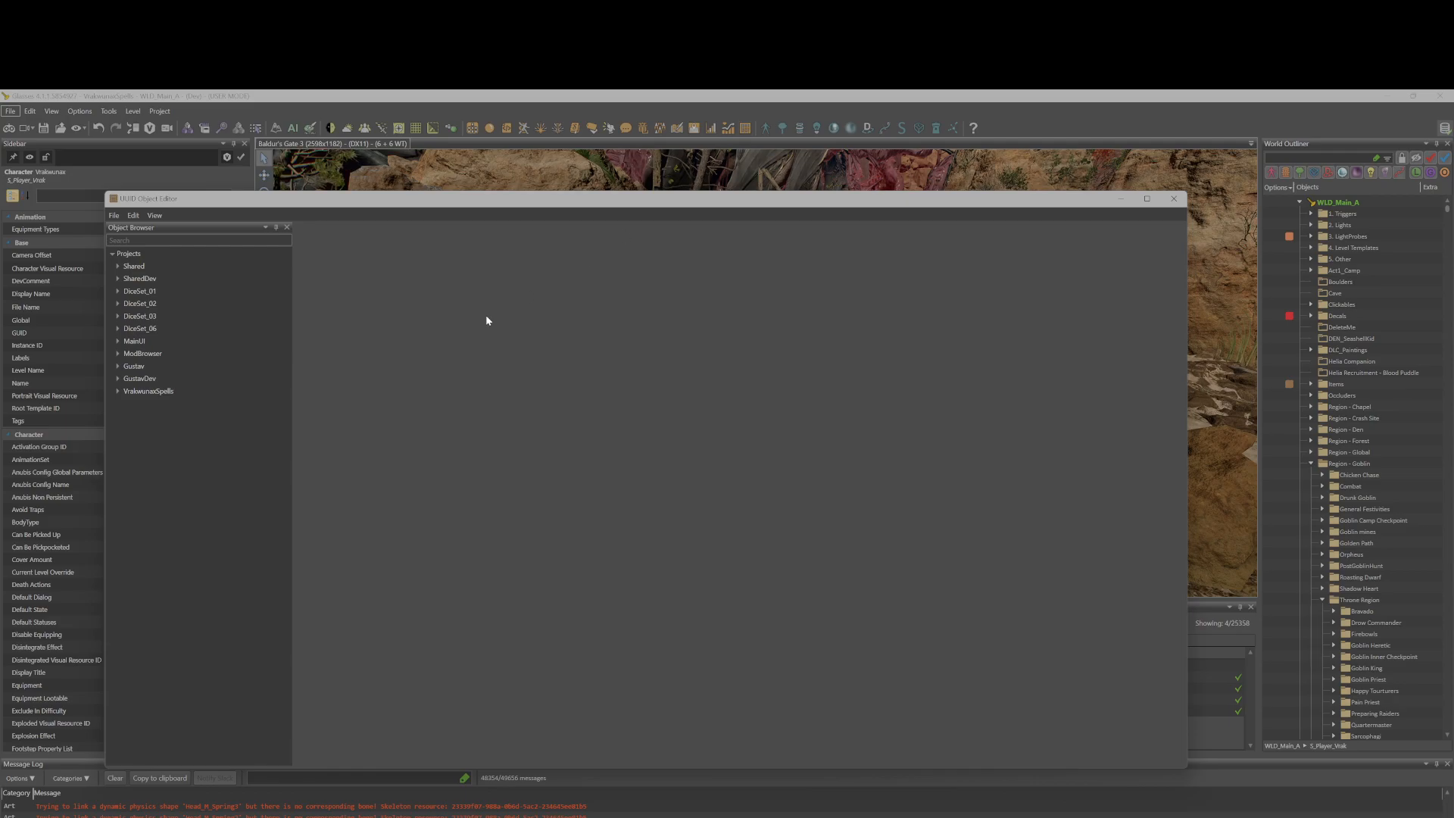
pyautogui.click(118, 391)
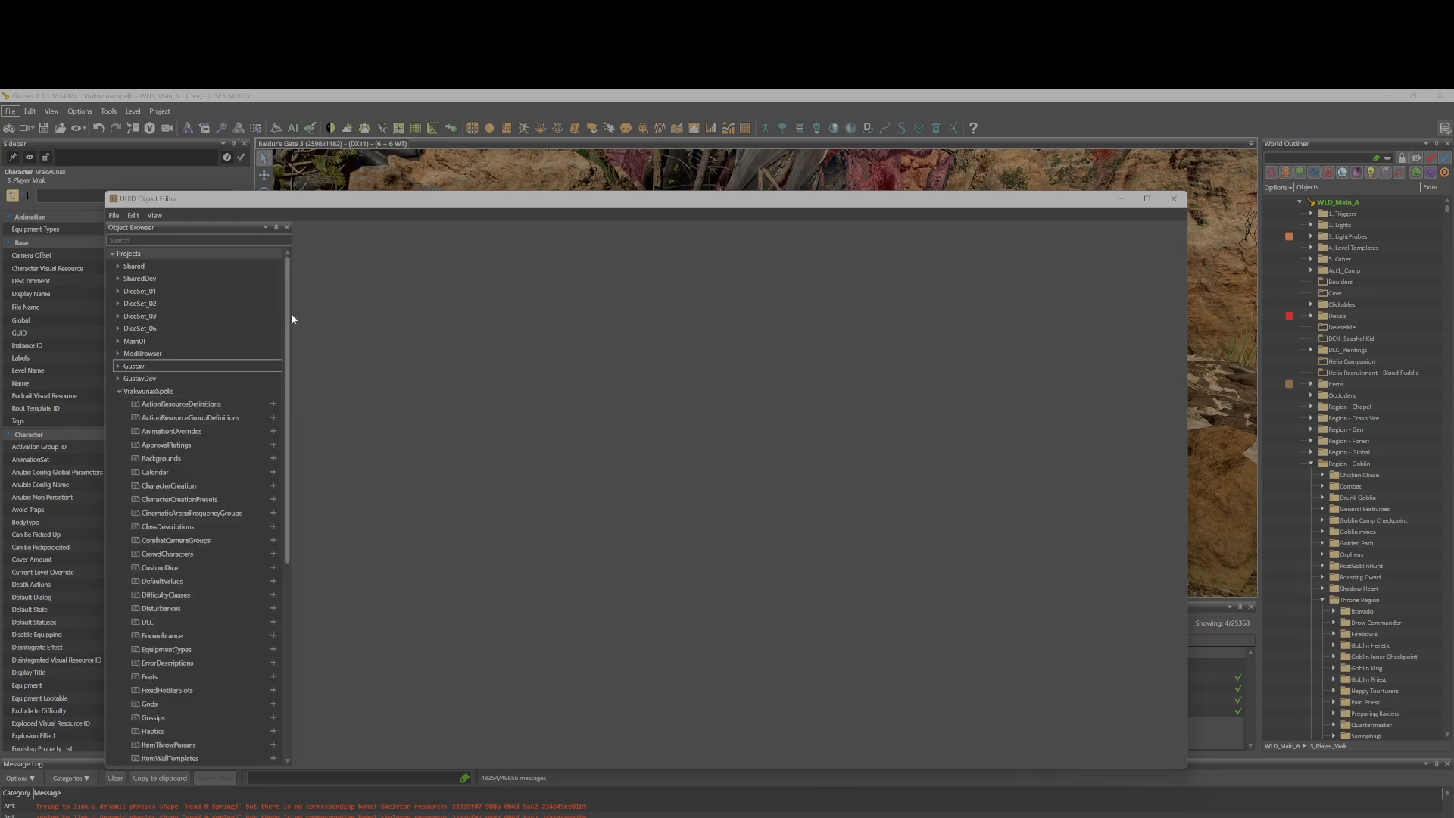
pyautogui.doubleClick(402, 210)
pyautogui.scroll(-3, 75, 515)
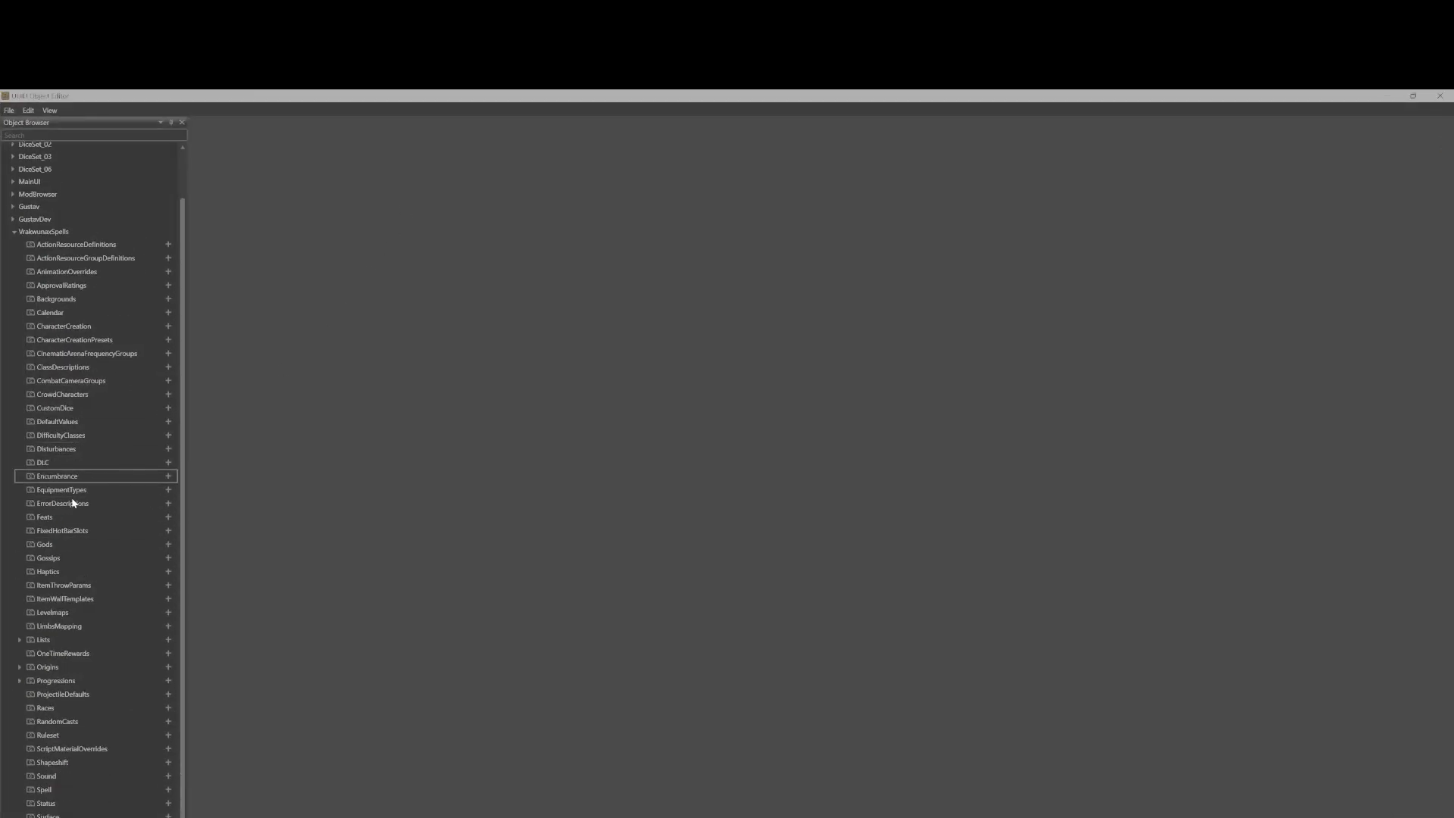
pyautogui.click(20, 612)
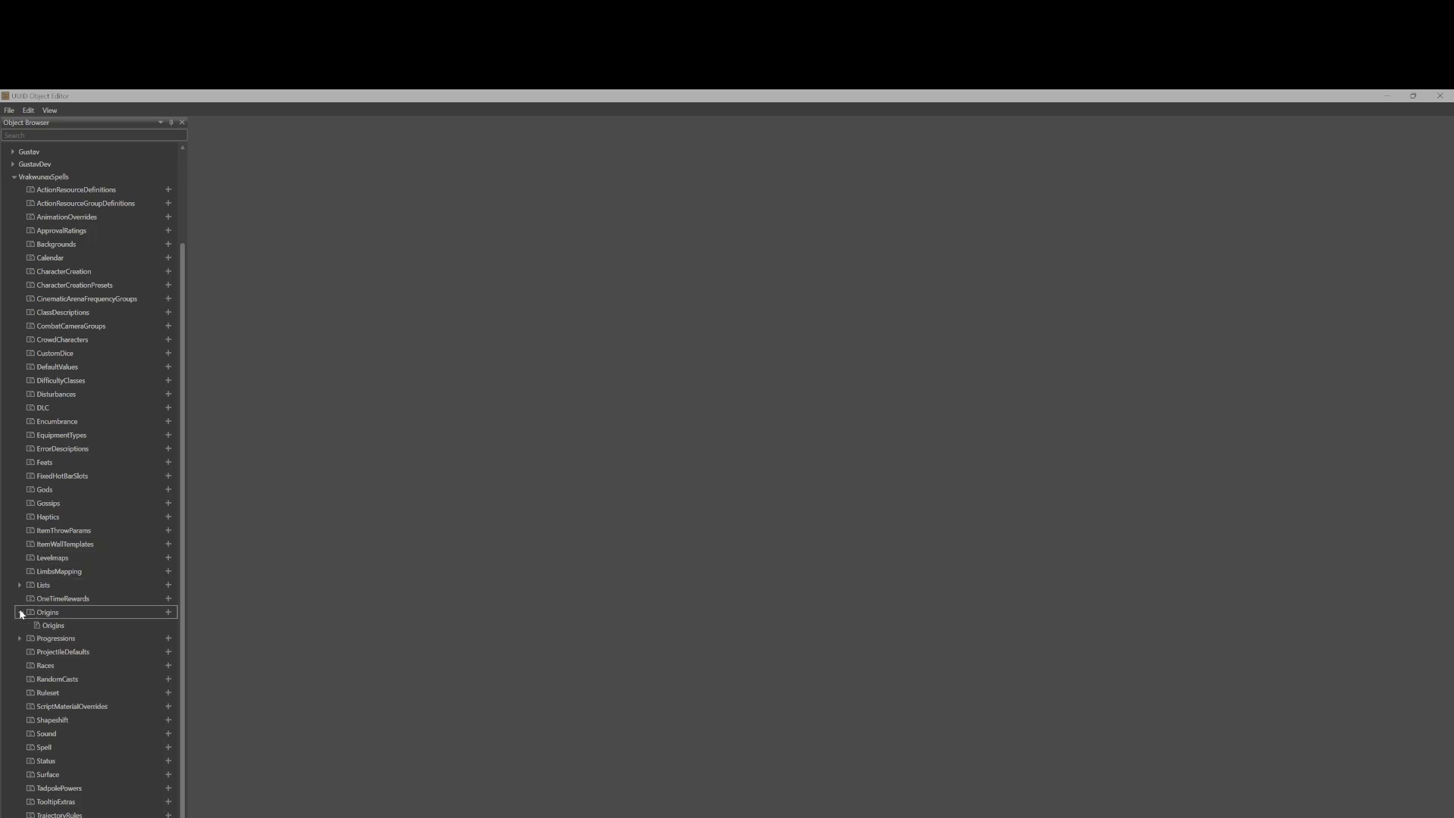
pyautogui.doubleClick(71, 628)
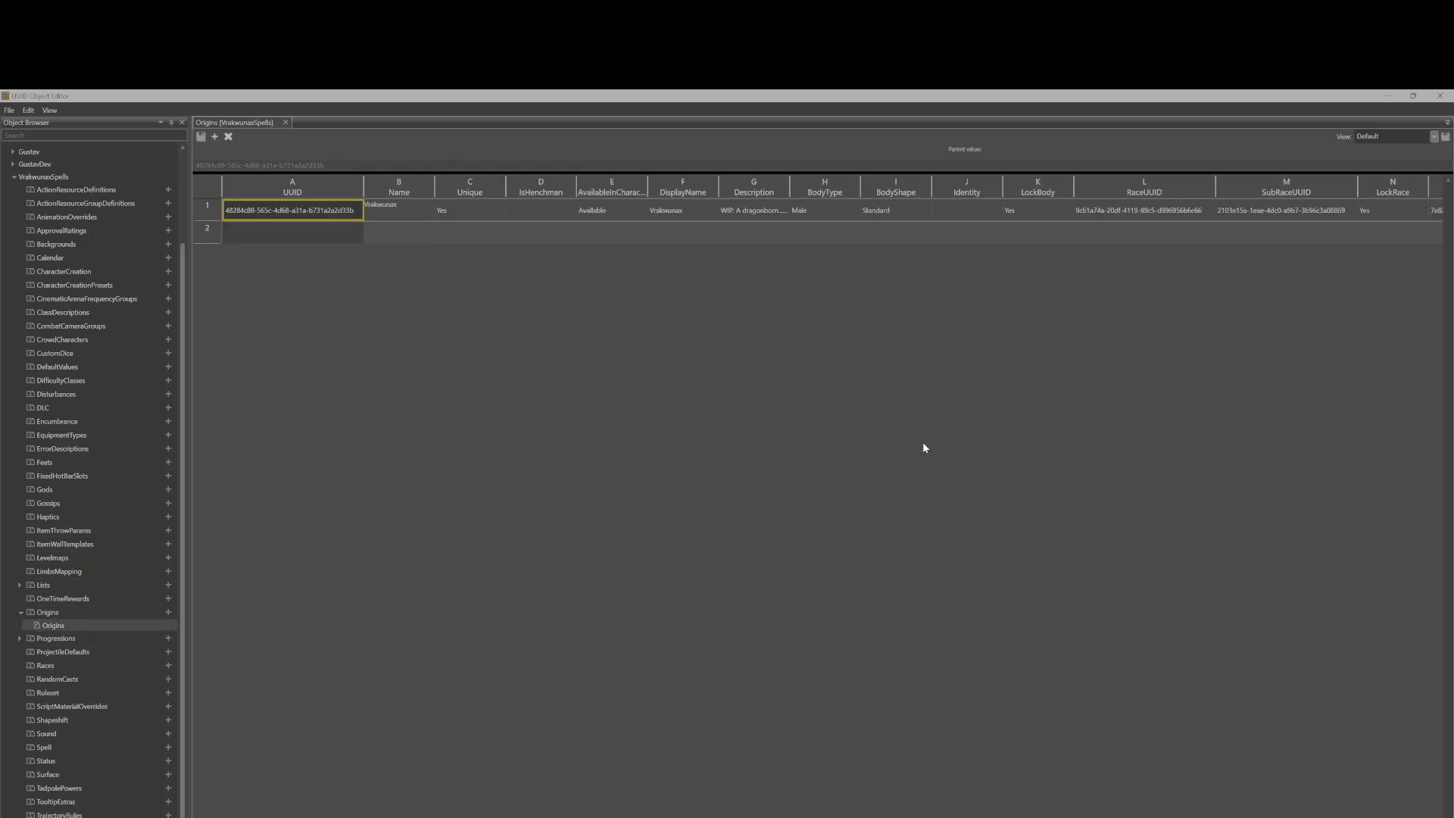
# Add a new row to the Origins table and name it Dark.
pyautogui.click(285, 231)
pyautogui.click(395, 240)
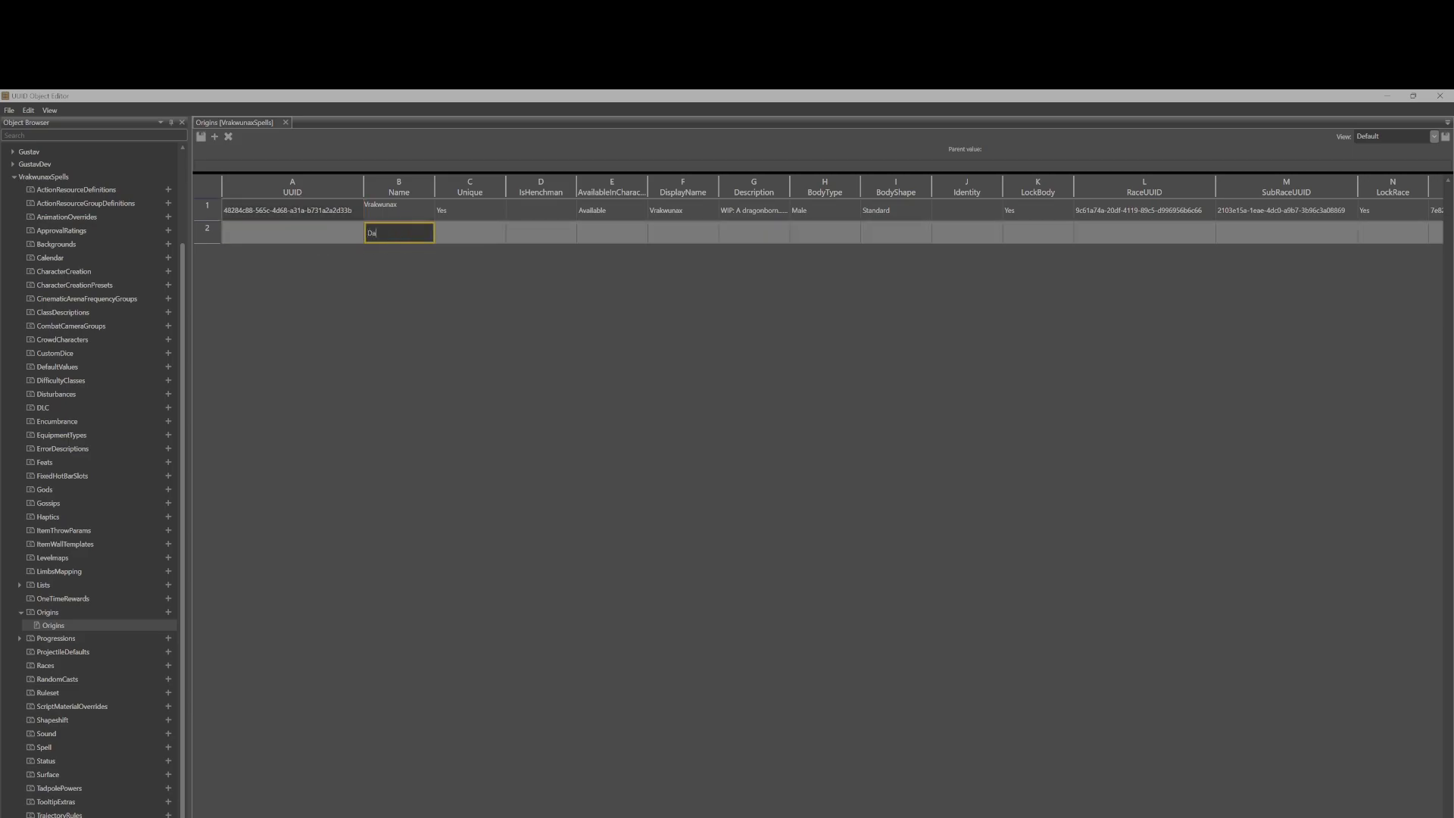
pyautogui.click(463, 231)
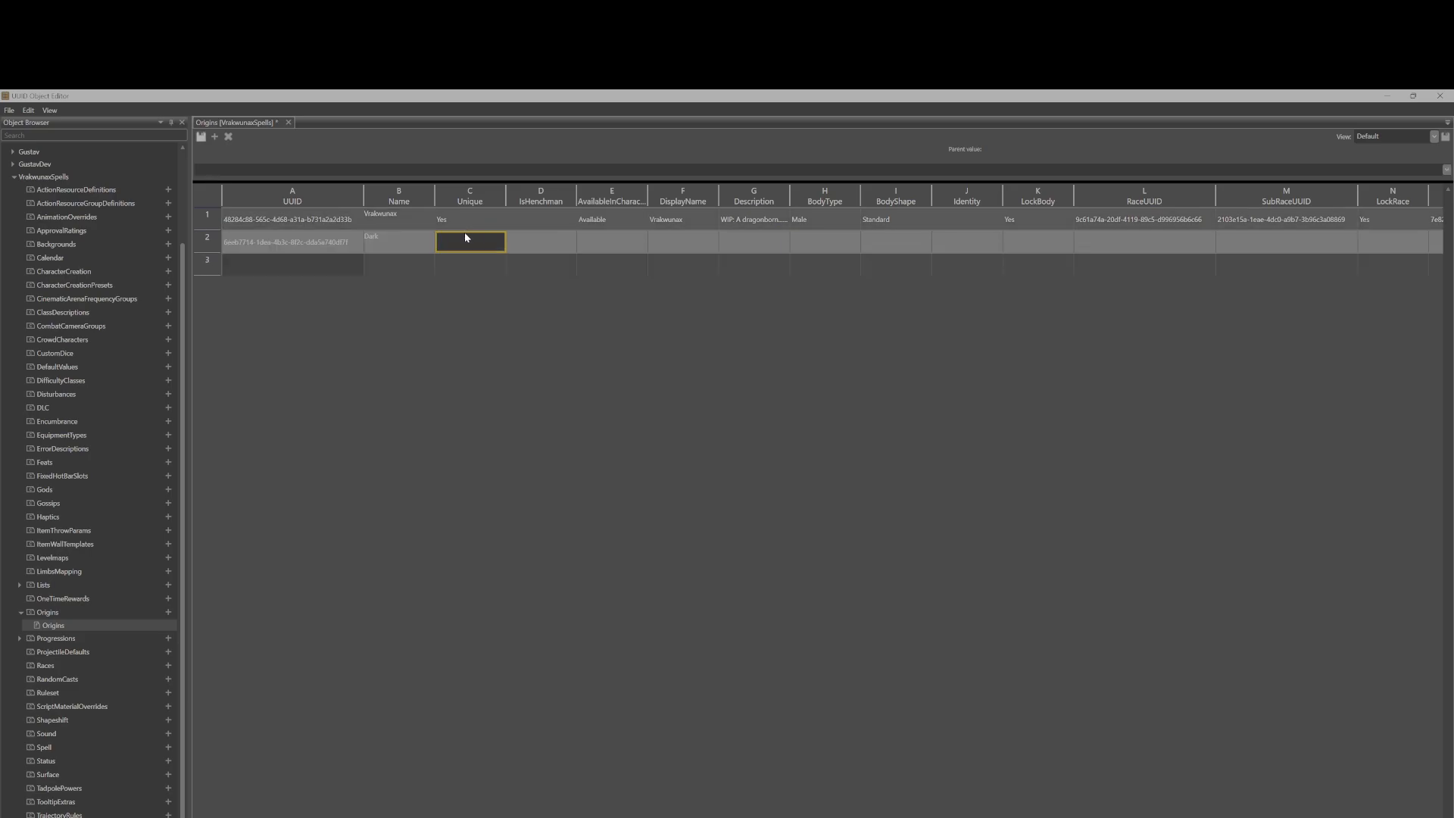
# Clear the new row's name, try deleting the row, and close the Origins table without saving.
pyautogui.click(203, 250)
pyautogui.rightClick(207, 246)
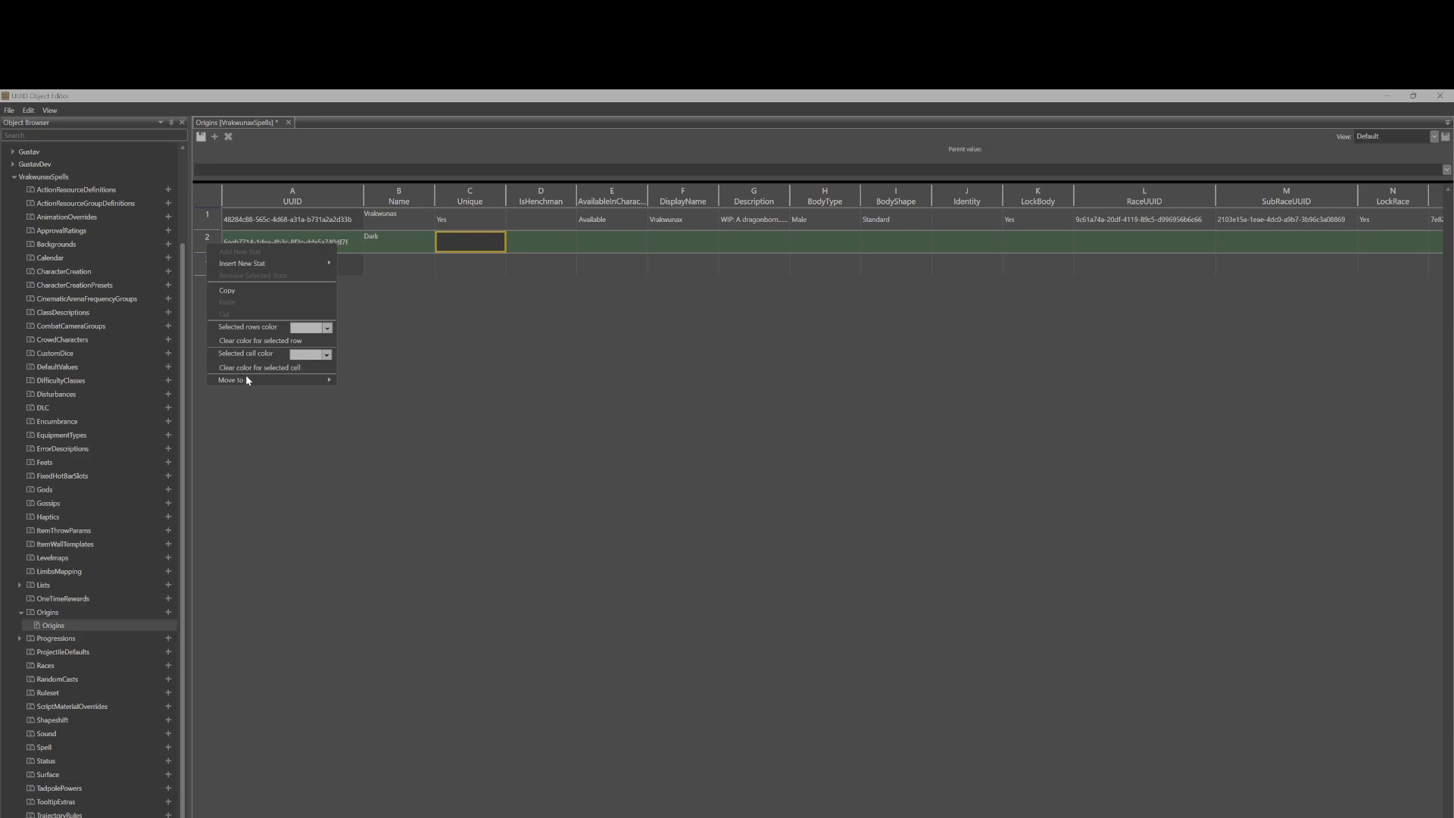
pyautogui.click(205, 248)
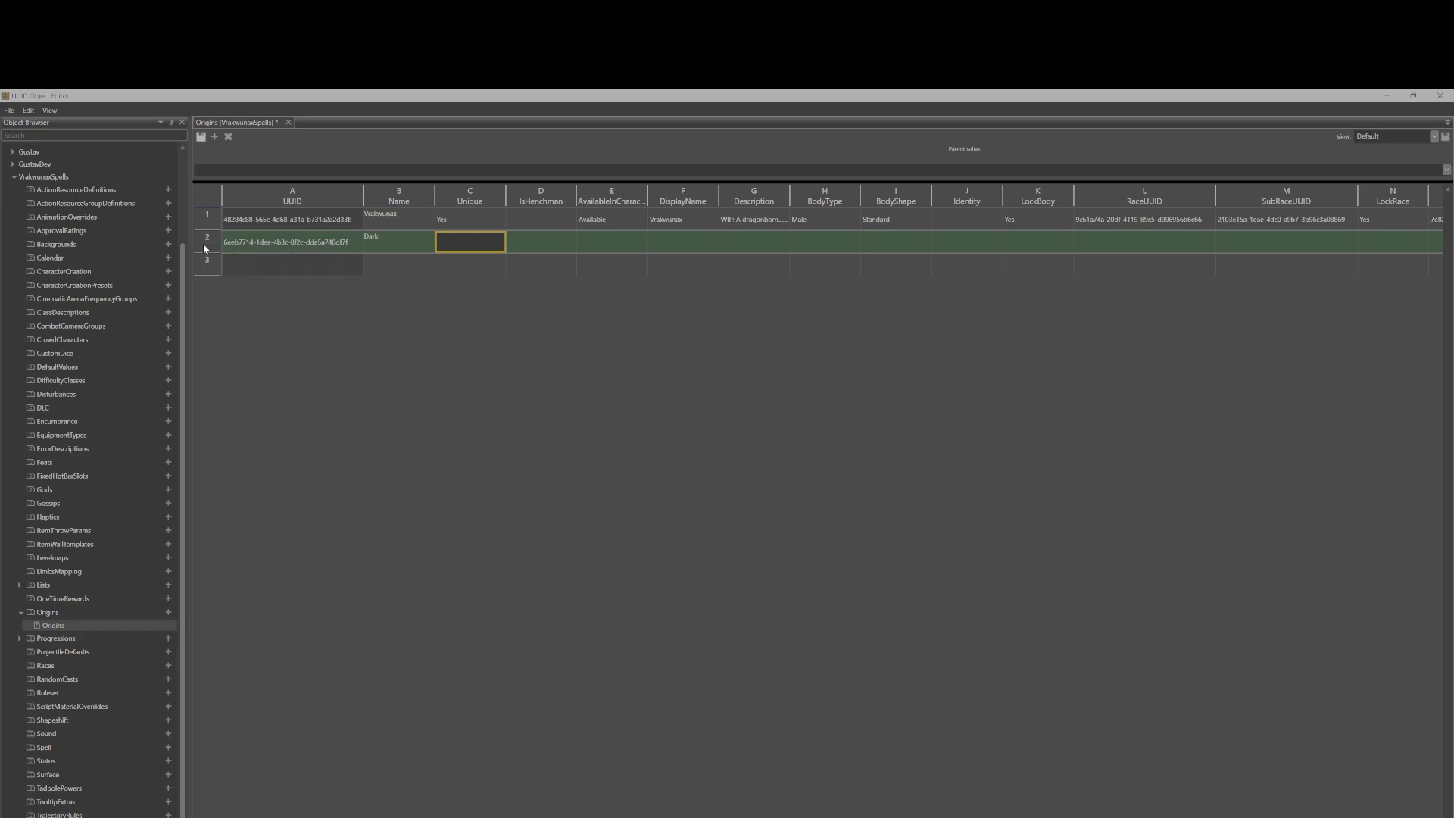
pyautogui.click(248, 244)
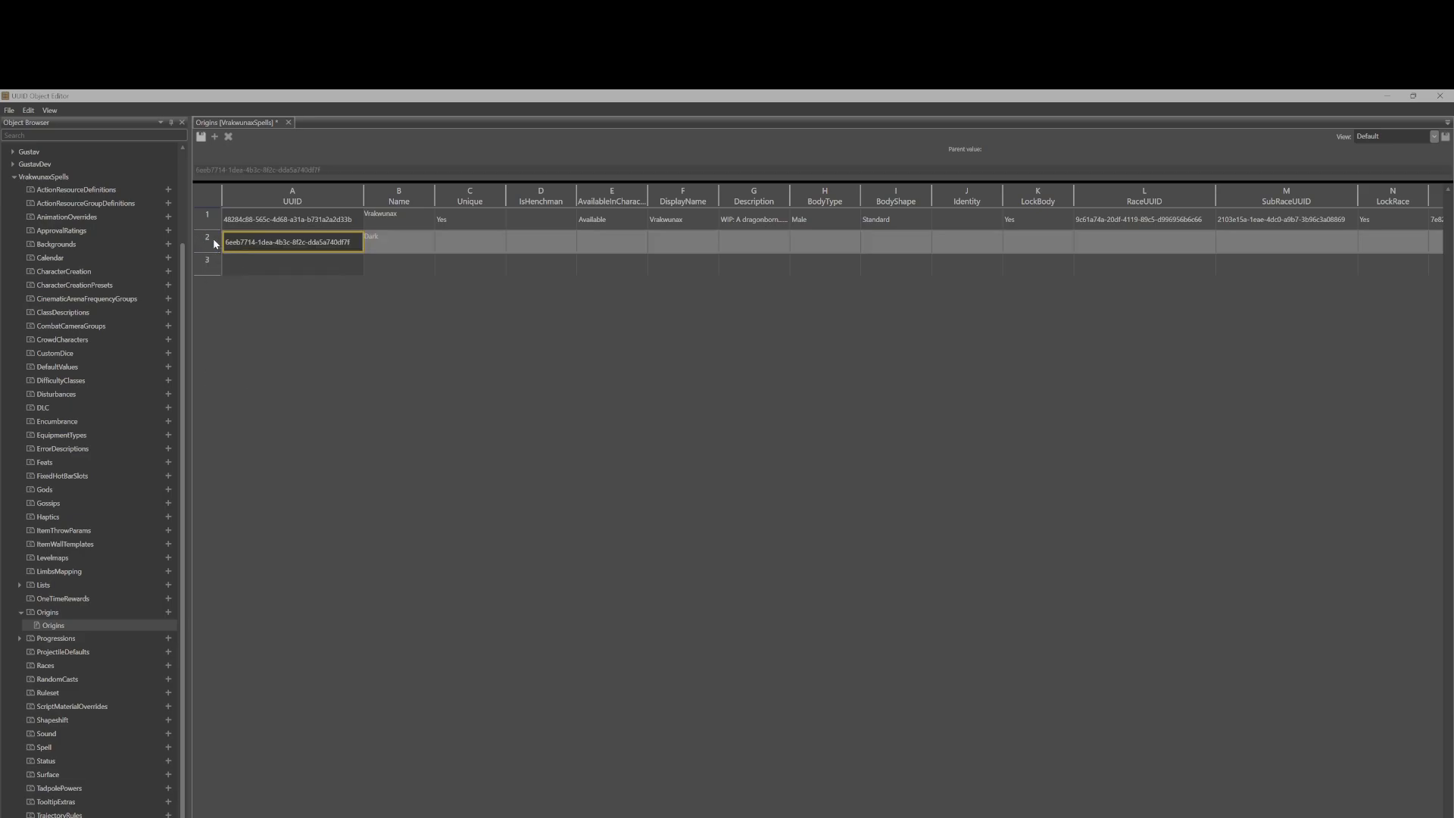
pyautogui.rightClick(214, 241)
pyautogui.click(197, 238)
pyautogui.rightClick(197, 238)
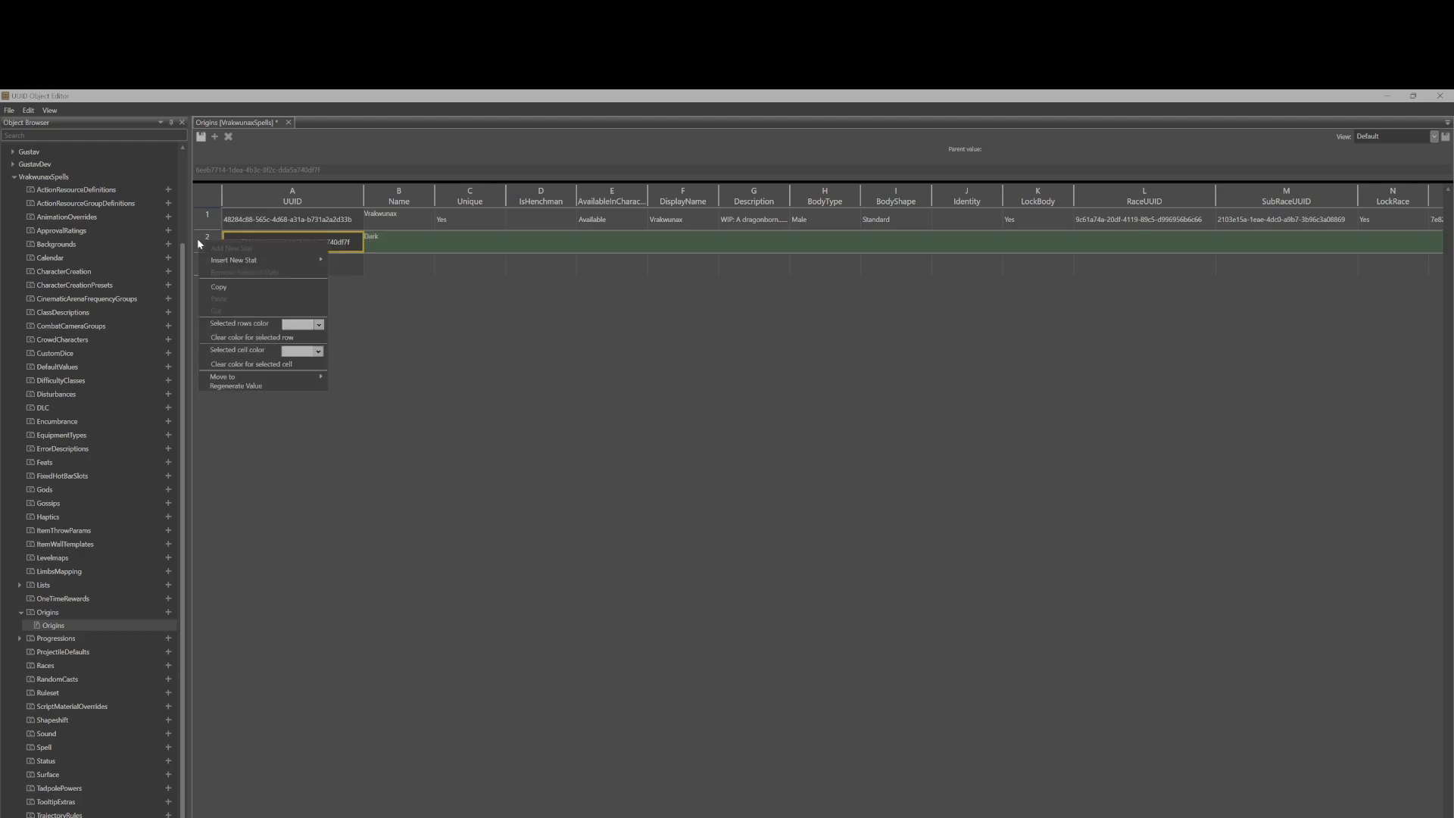
pyautogui.click(386, 234)
pyautogui.click(367, 243)
pyautogui.press('Delete')
pyautogui.click(330, 243)
pyautogui.click(206, 245)
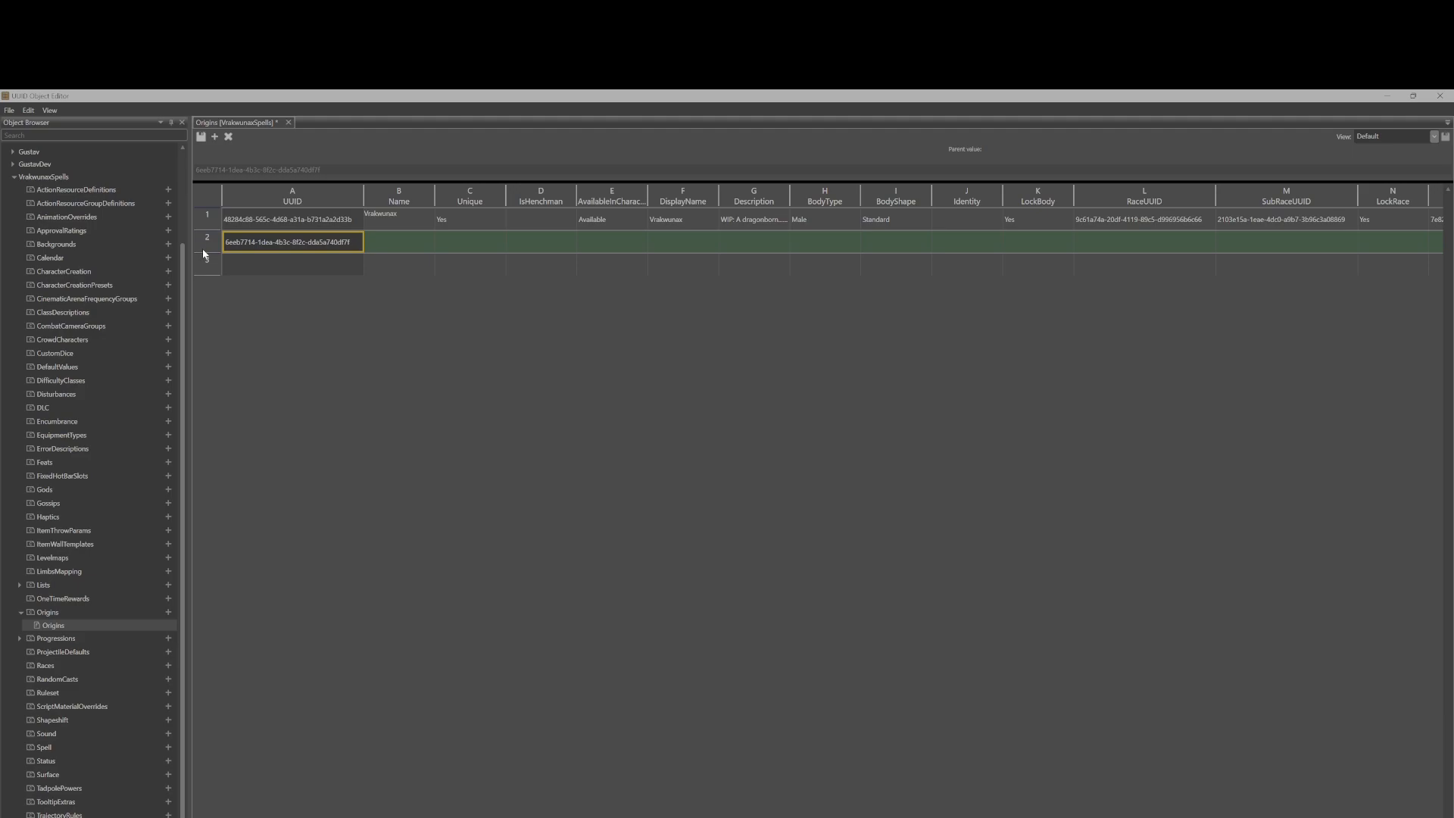
pyautogui.rightClick(206, 245)
pyautogui.click(393, 295)
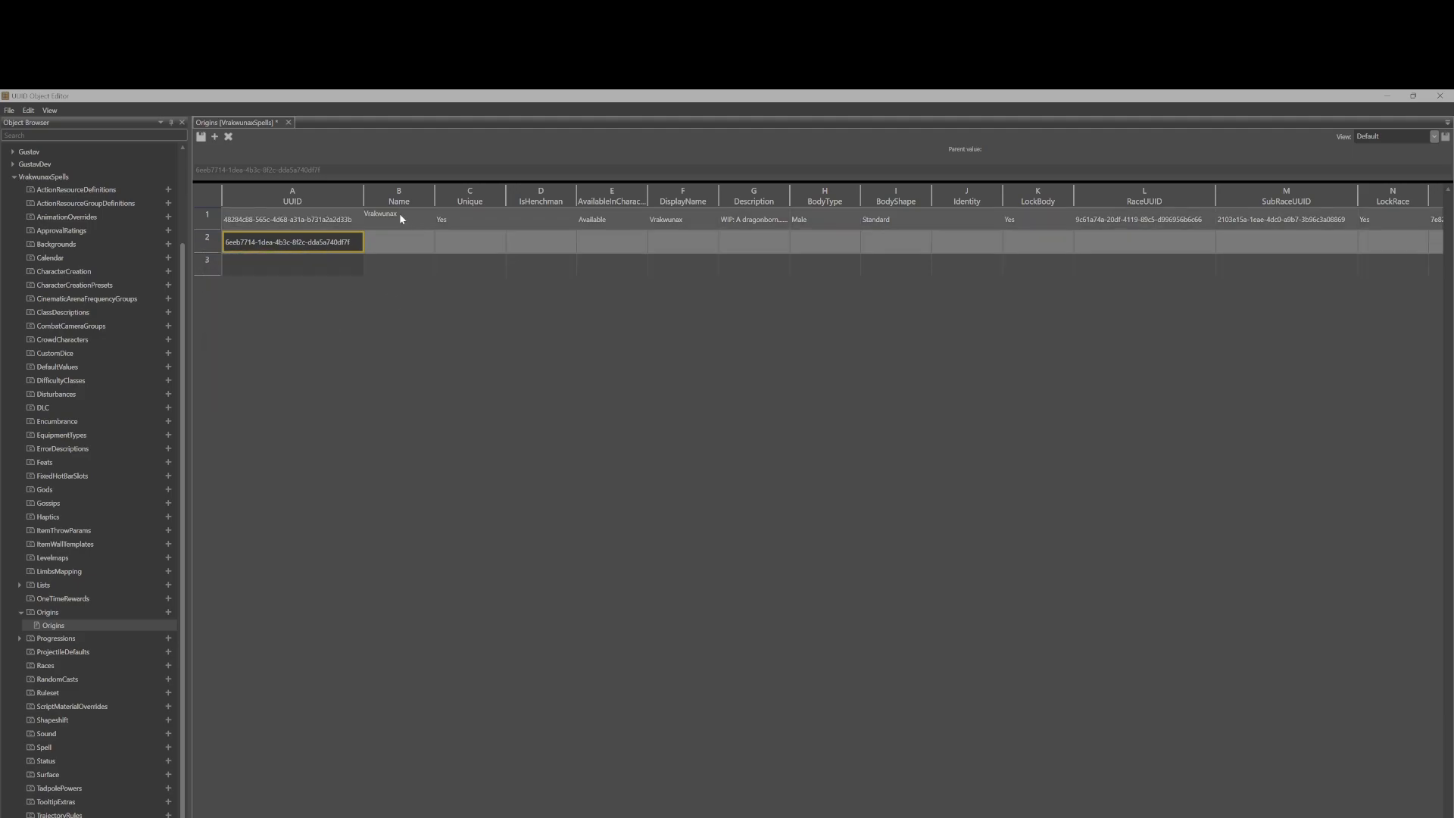
pyautogui.click(288, 122)
pyautogui.click(757, 525)
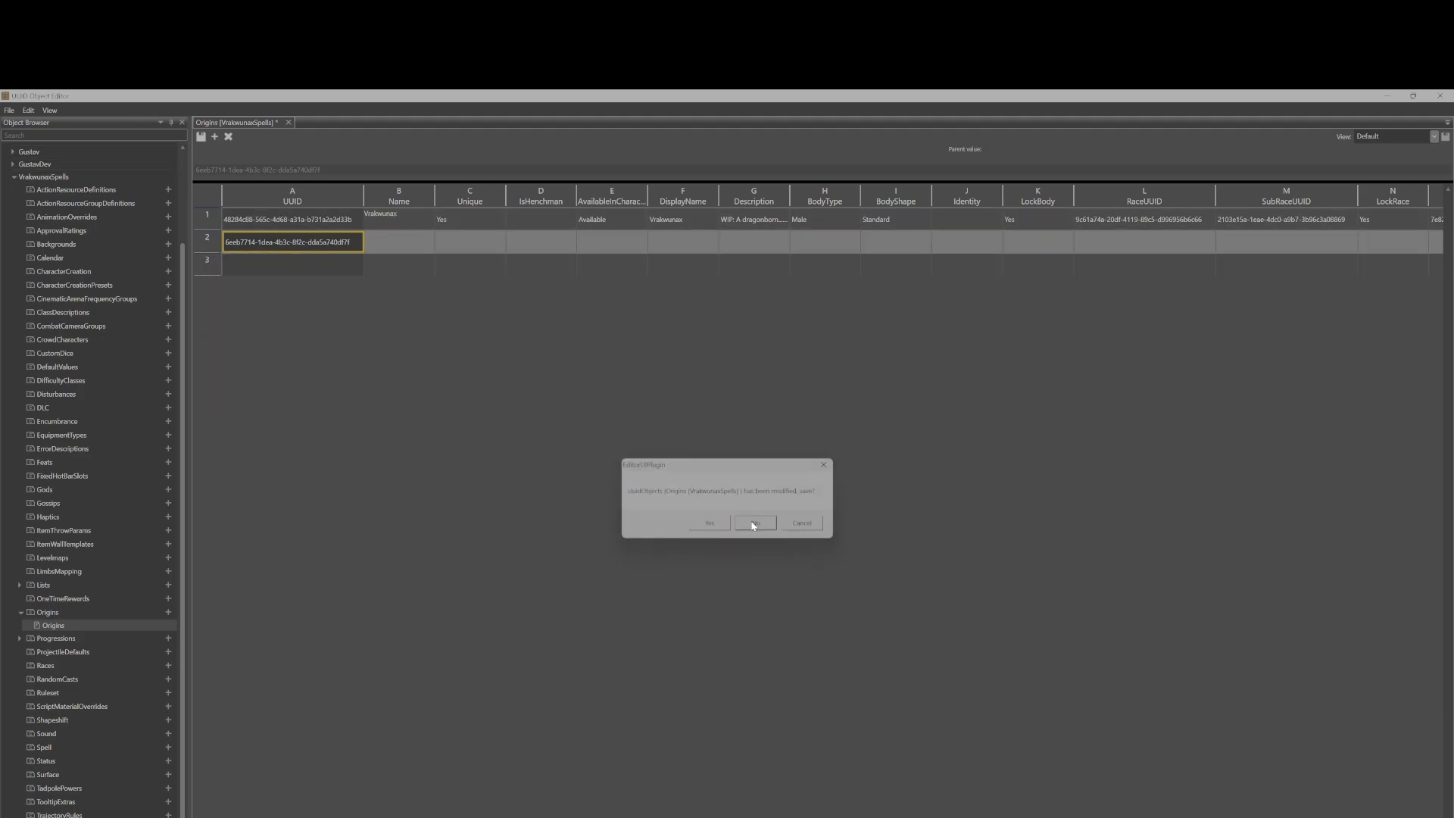
# Reopen the Origins table and review the Vrakeunas entry's availability options and description.
pyautogui.doubleClick(124, 625)
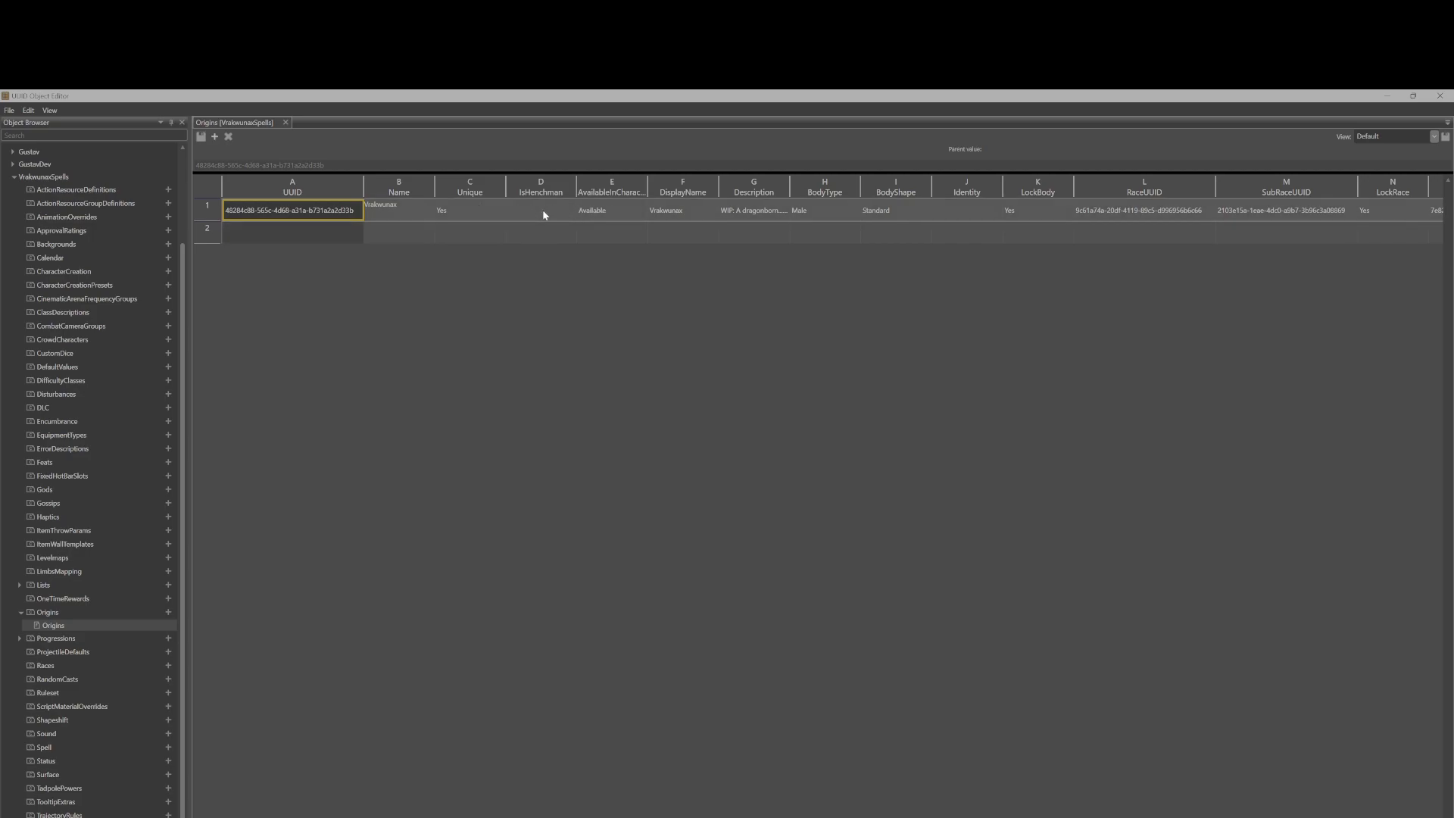
pyautogui.click(633, 214)
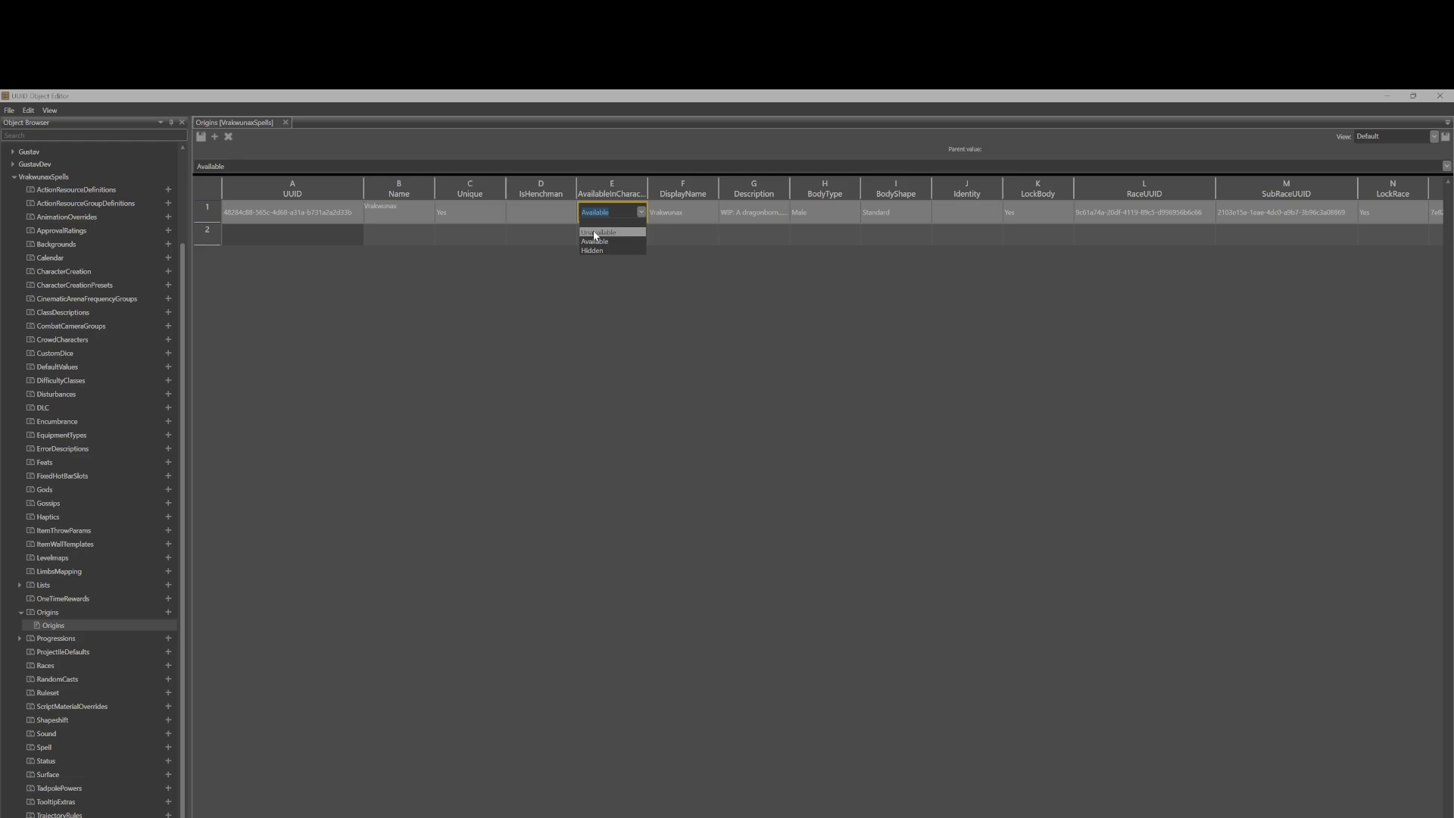
pyautogui.click(642, 213)
pyautogui.click(759, 214)
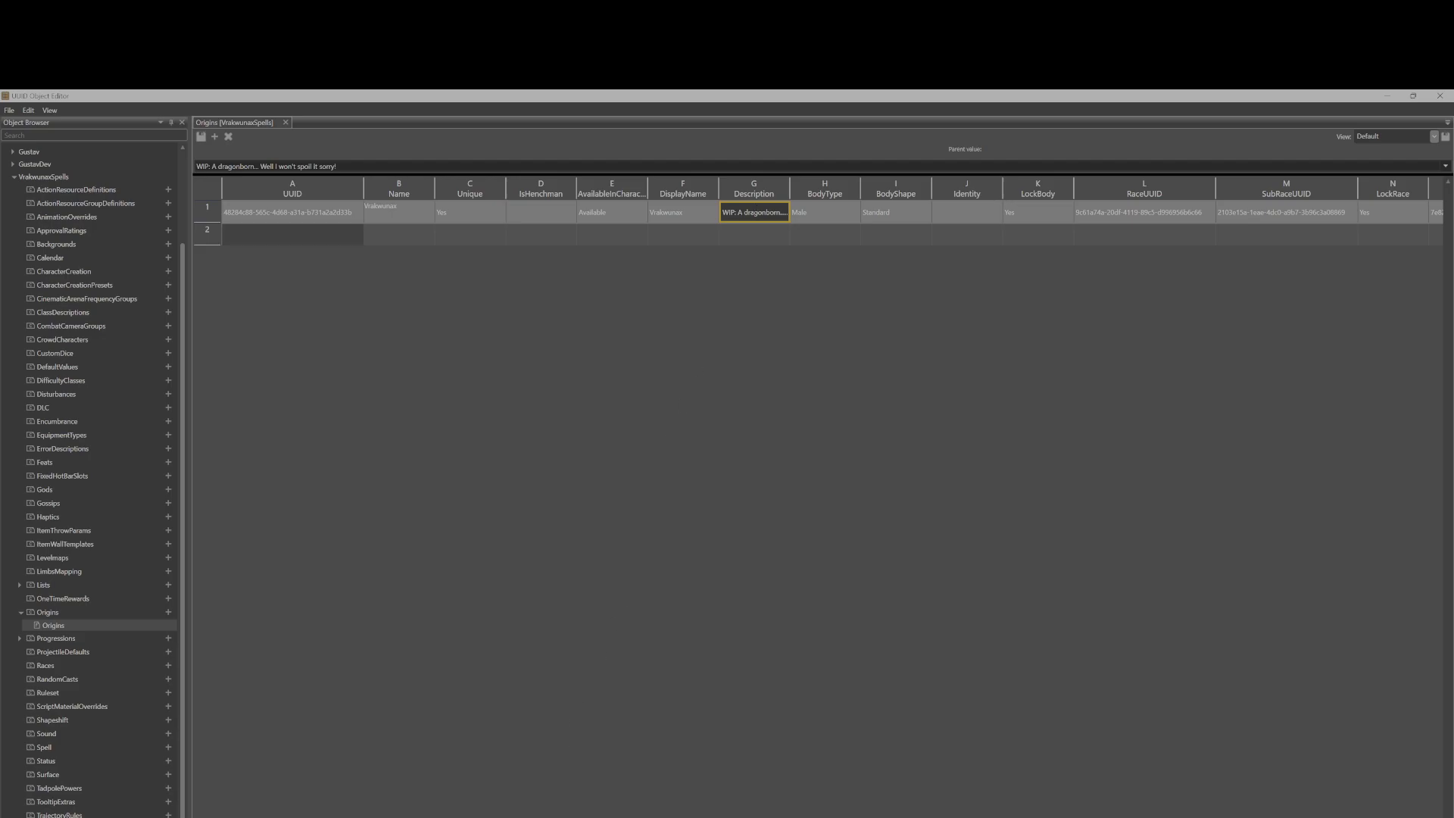
# Scroll across the Vrakeunas row and inspect its BodyShape options and RaceUUID.
pyautogui.hscroll(5, 903, 212)
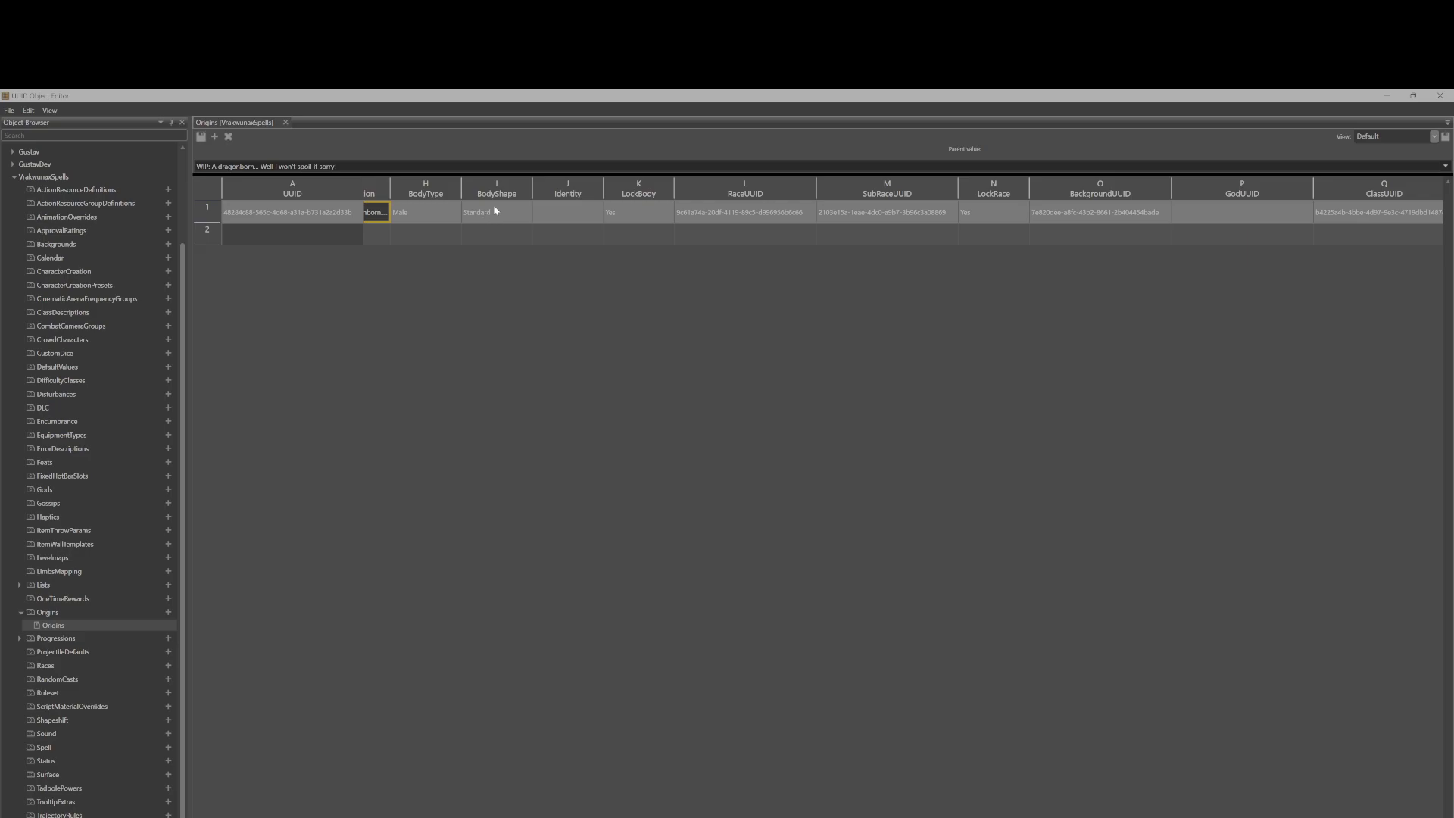
pyautogui.click(526, 214)
pyautogui.click(526, 214)
pyautogui.click(527, 214)
pyautogui.click(647, 320)
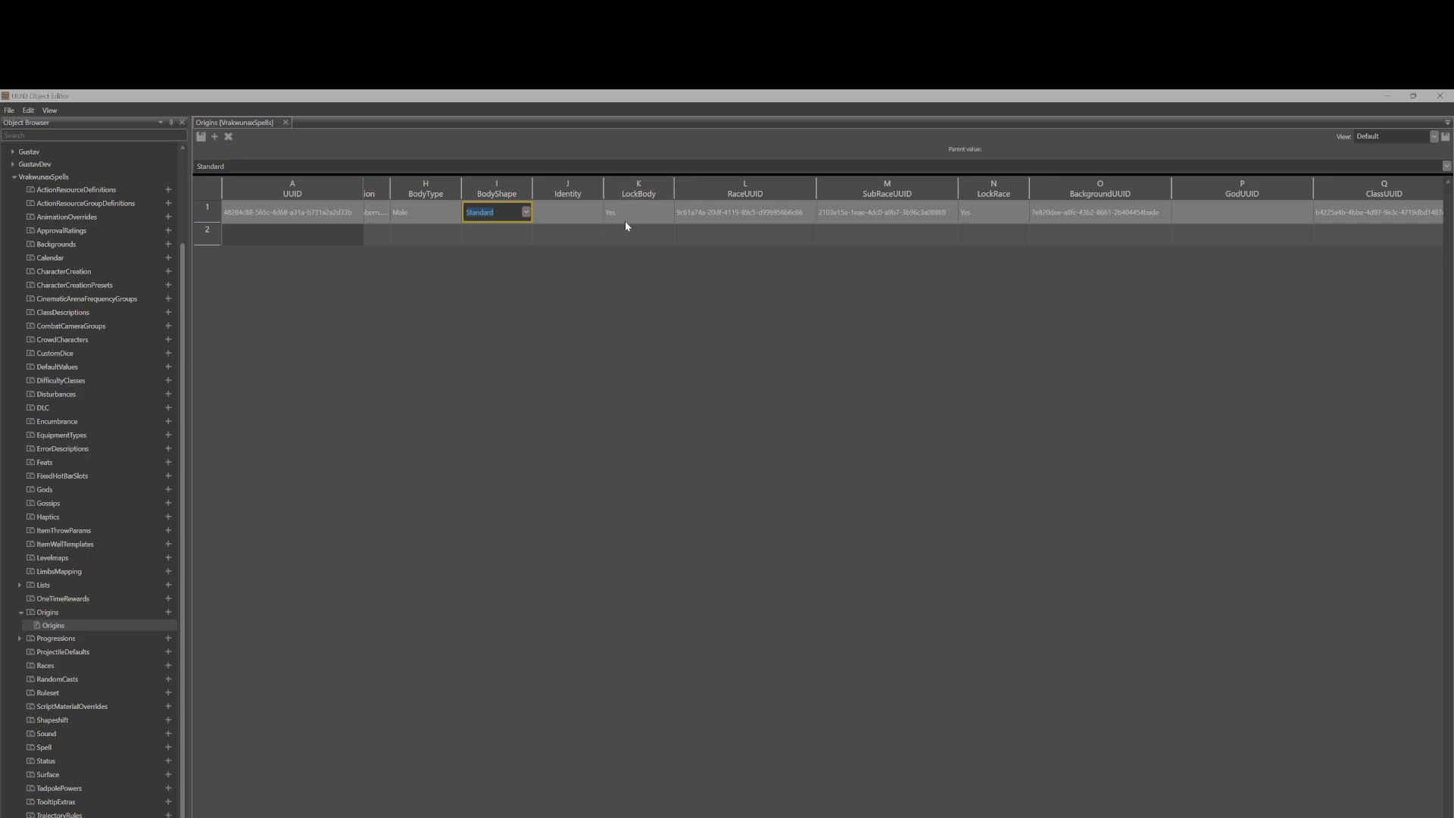
pyautogui.click(739, 215)
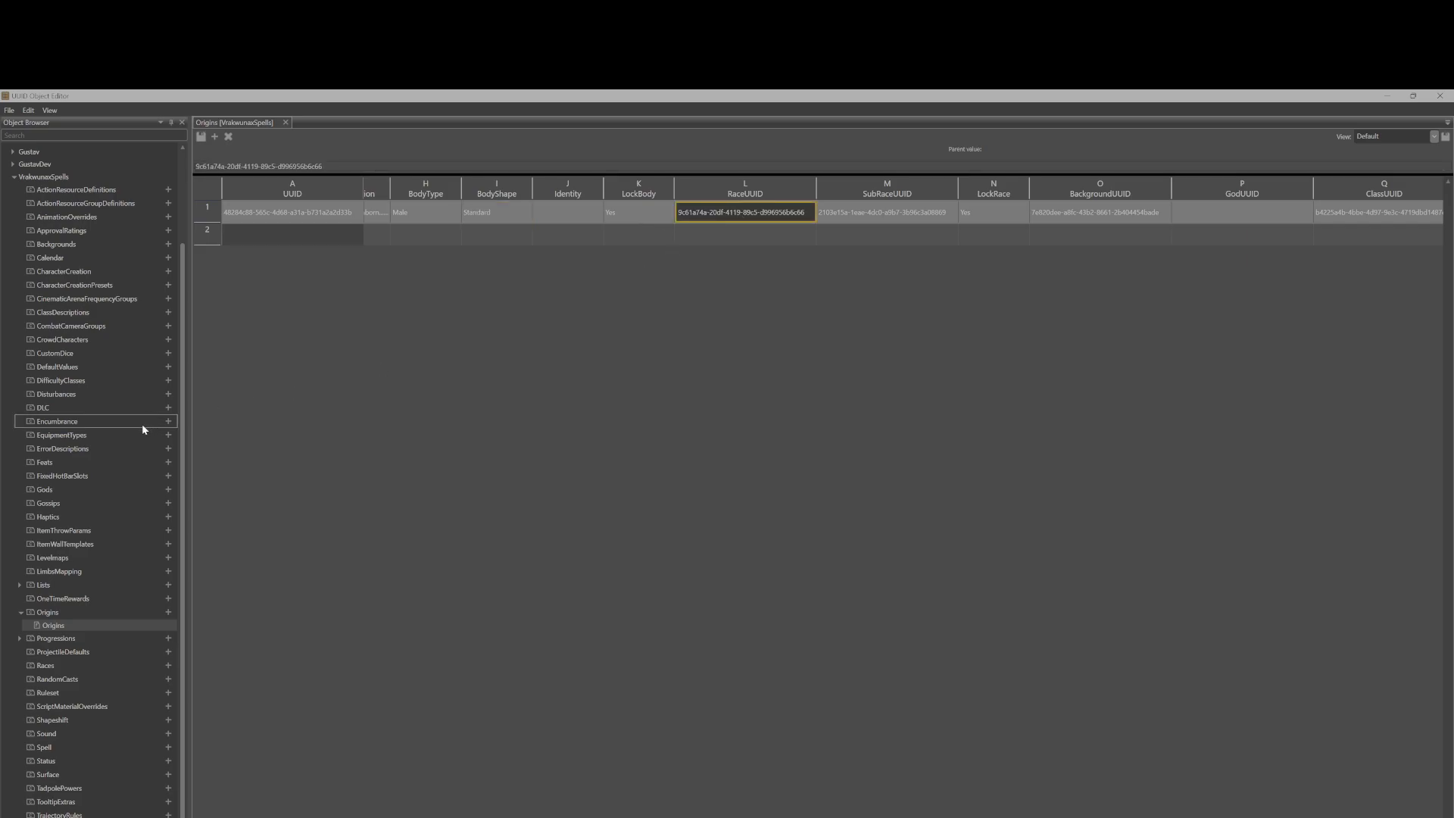
# Browse the project tree, expanding and collapsing the Gustav project's object tables.
pyautogui.scroll(2, 134, 425)
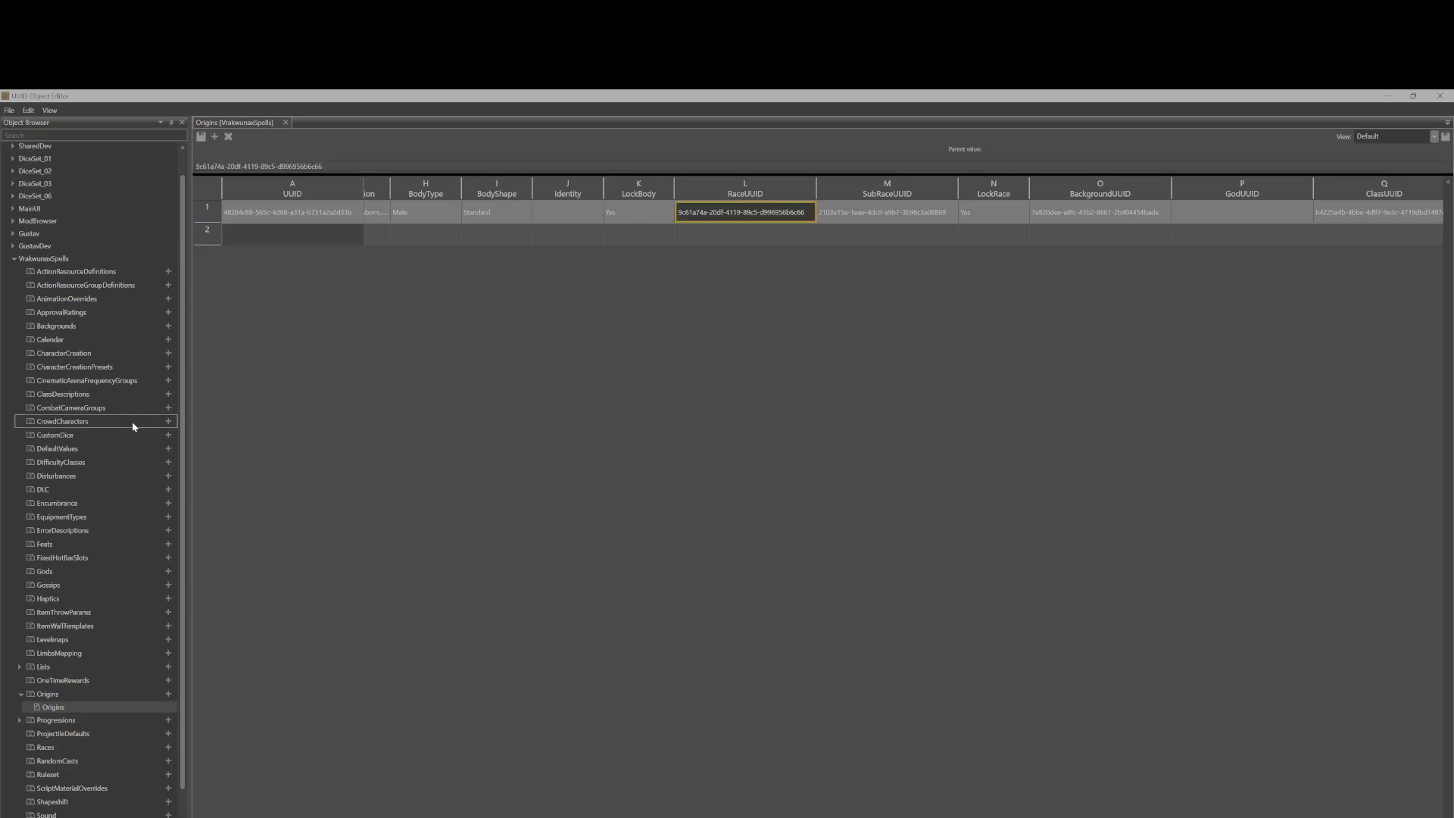
pyautogui.click(13, 249)
pyautogui.scroll(-10, 16, 249)
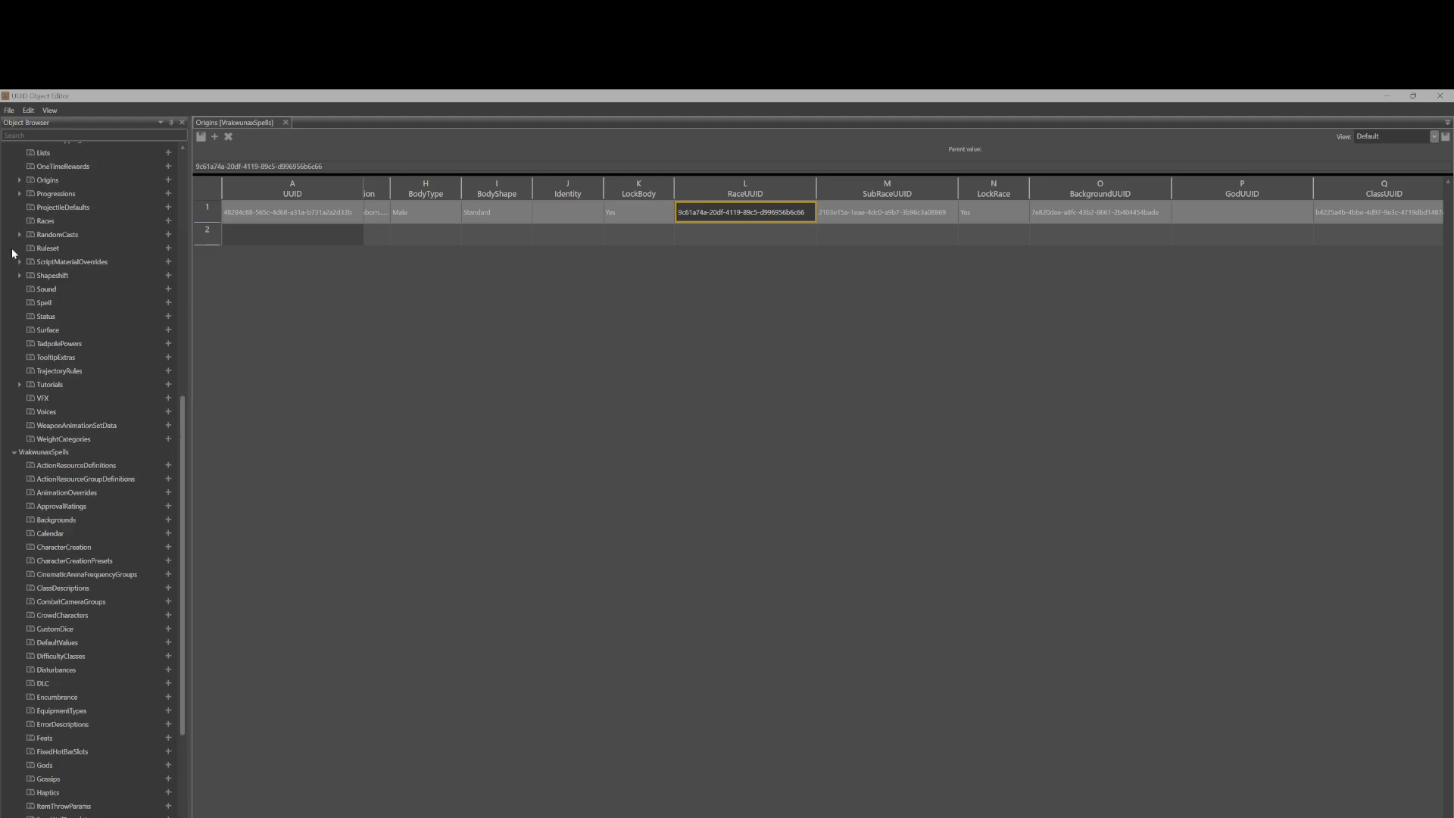
pyautogui.scroll(11, 35, 306)
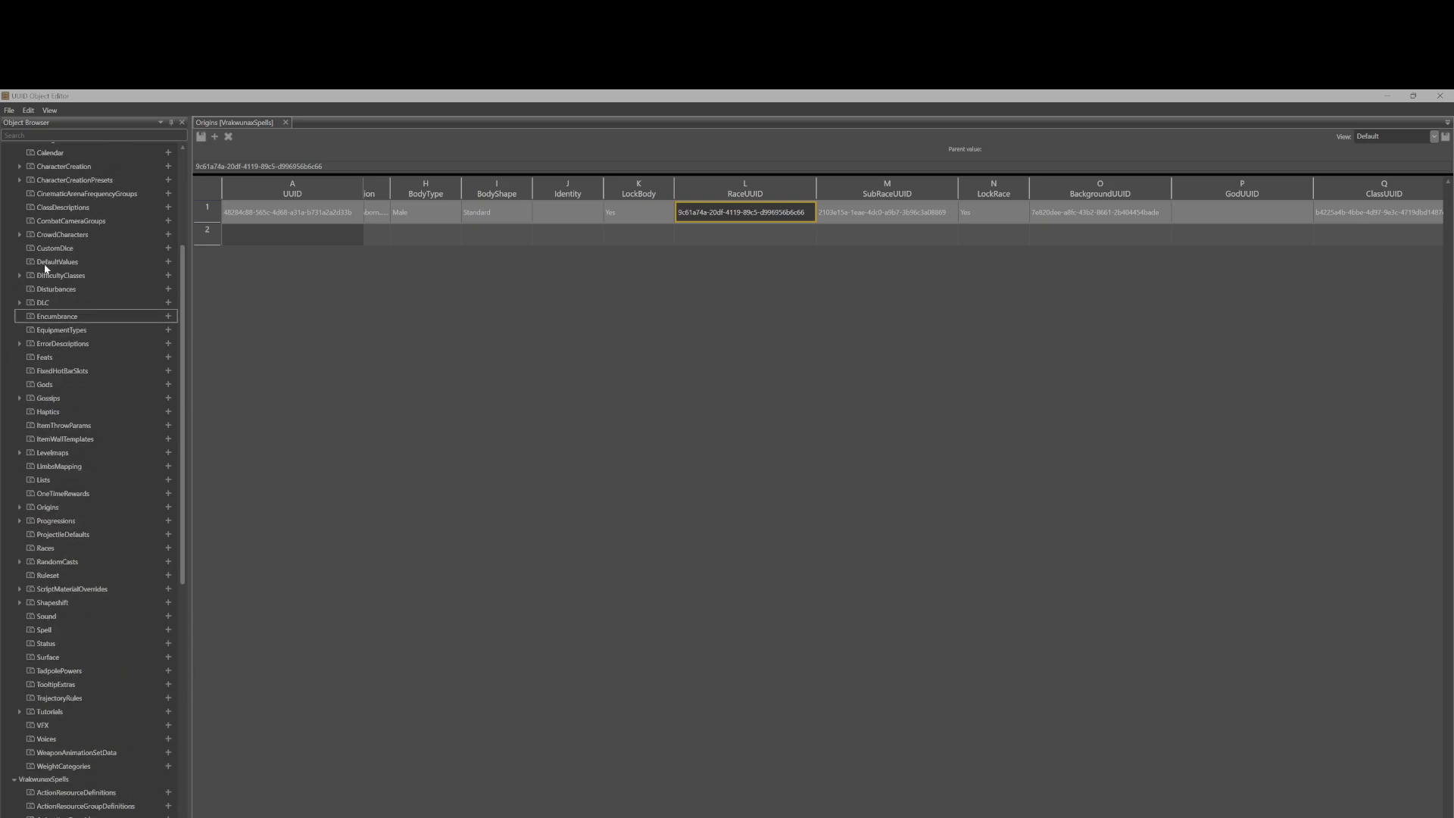
pyautogui.click(14, 273)
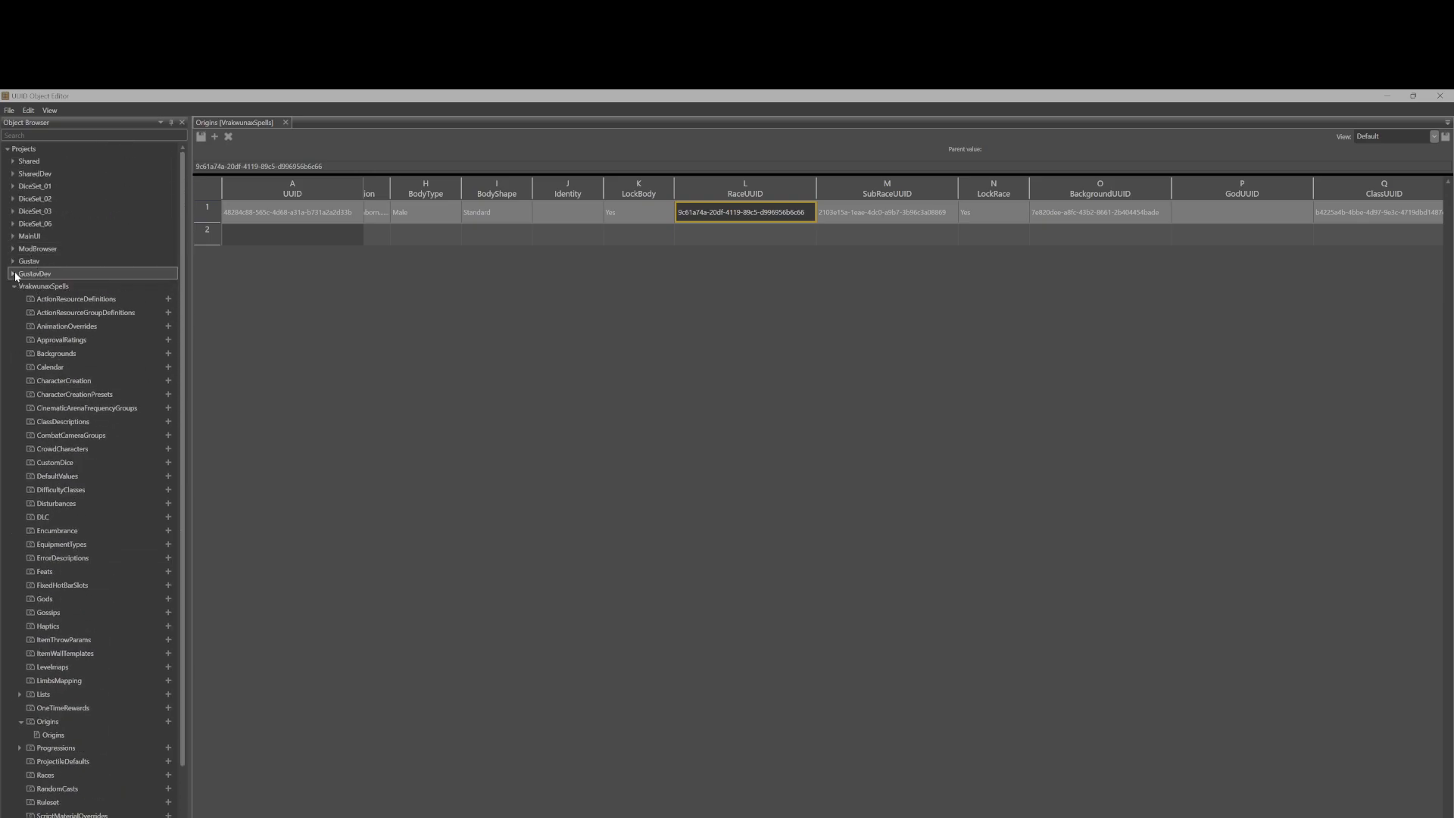
pyautogui.click(12, 261)
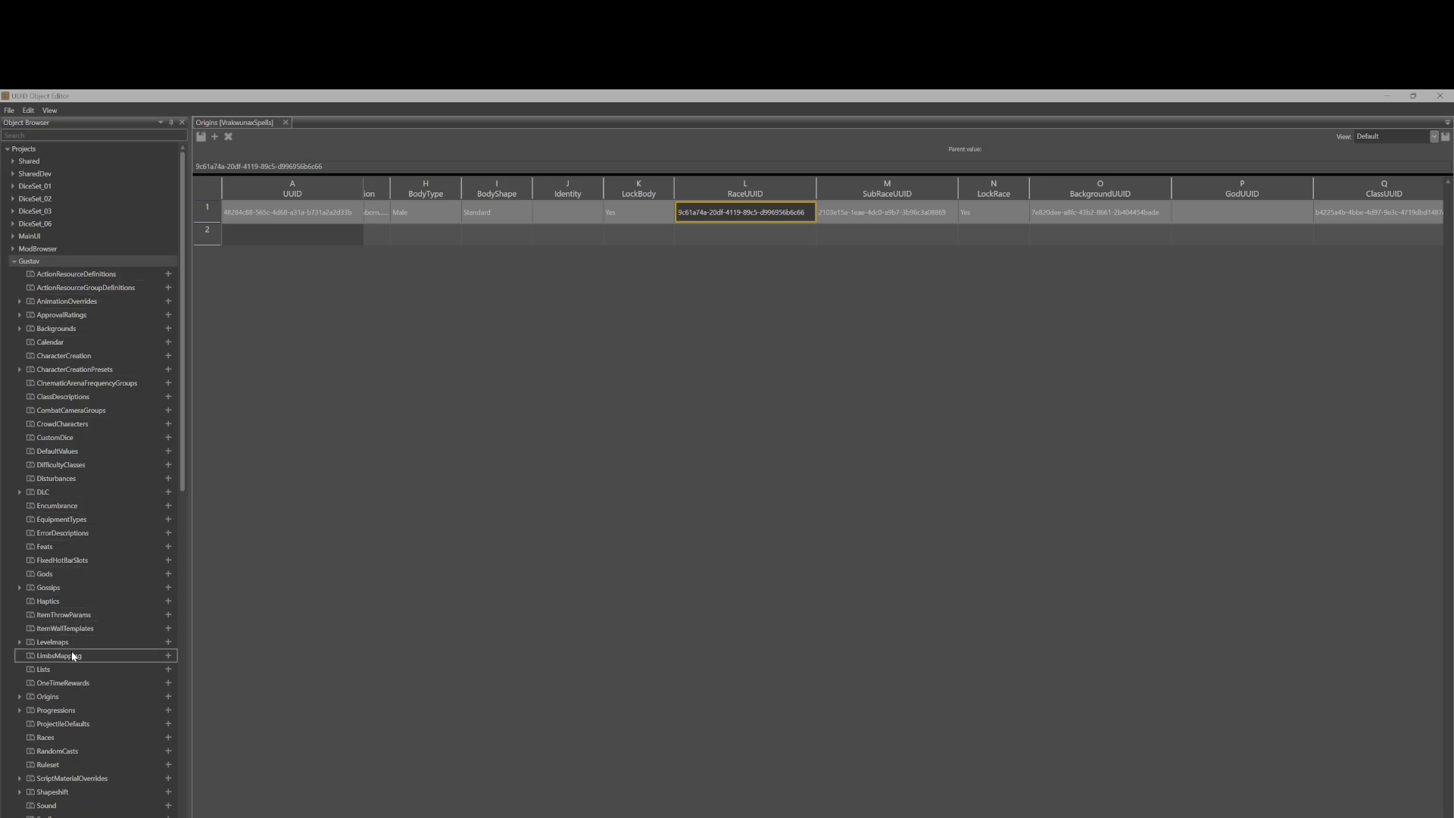
pyautogui.scroll(-1, 106, 576)
pyautogui.scroll(1, 106, 576)
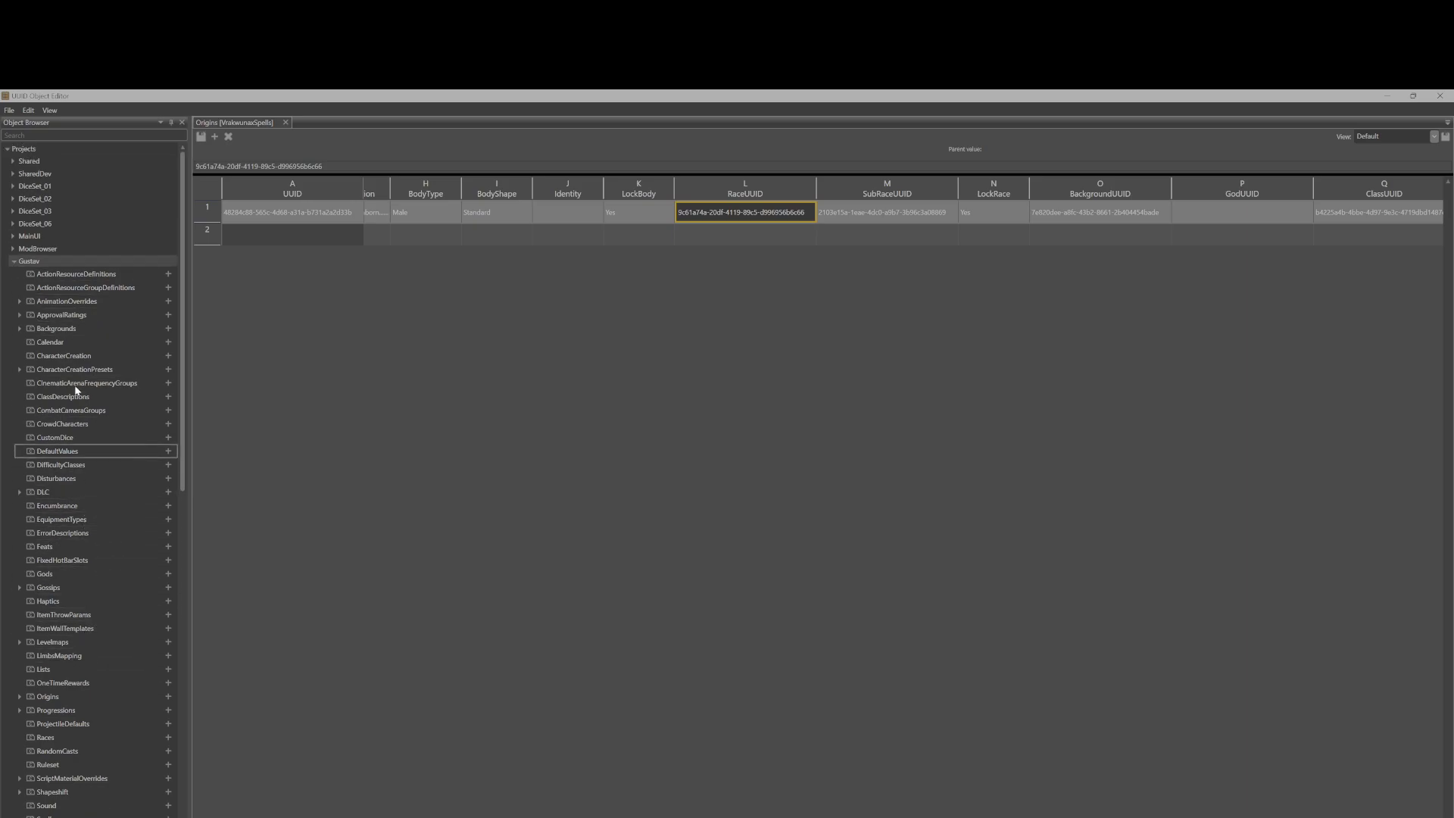
pyautogui.click(13, 262)
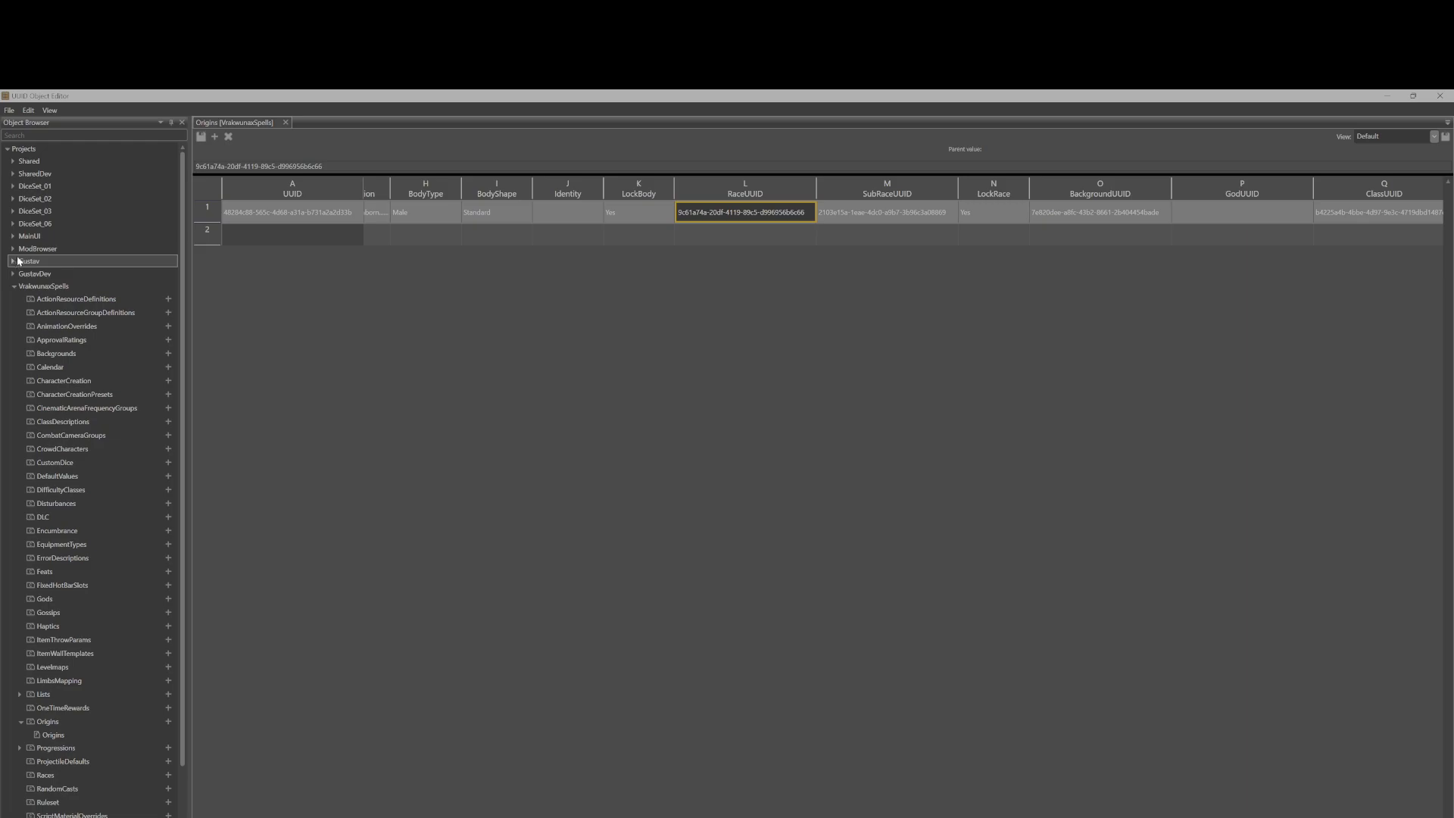
# Expand the SharedDev project and its Races folder.
pyautogui.click(13, 174)
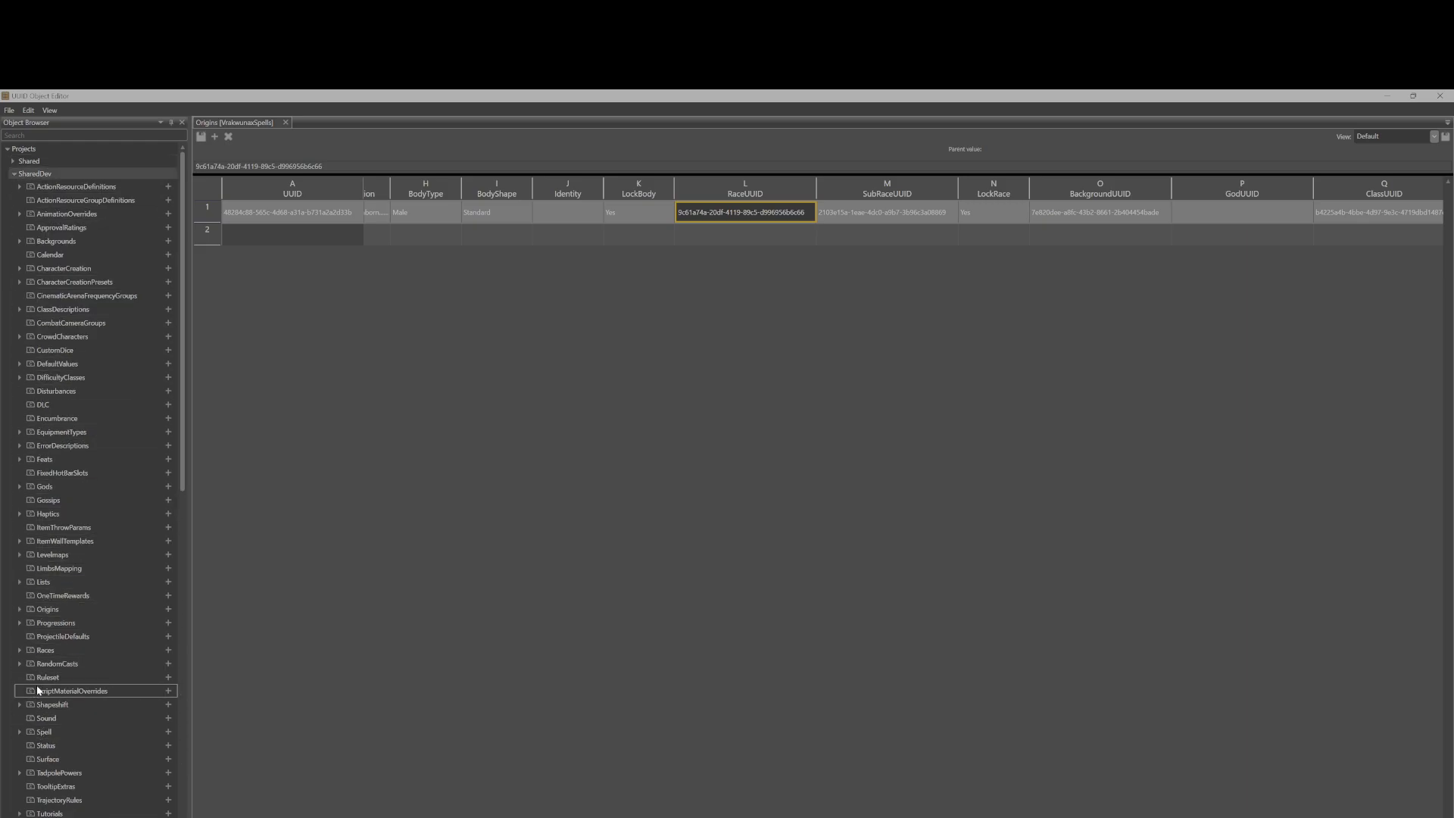
pyautogui.click(44, 650)
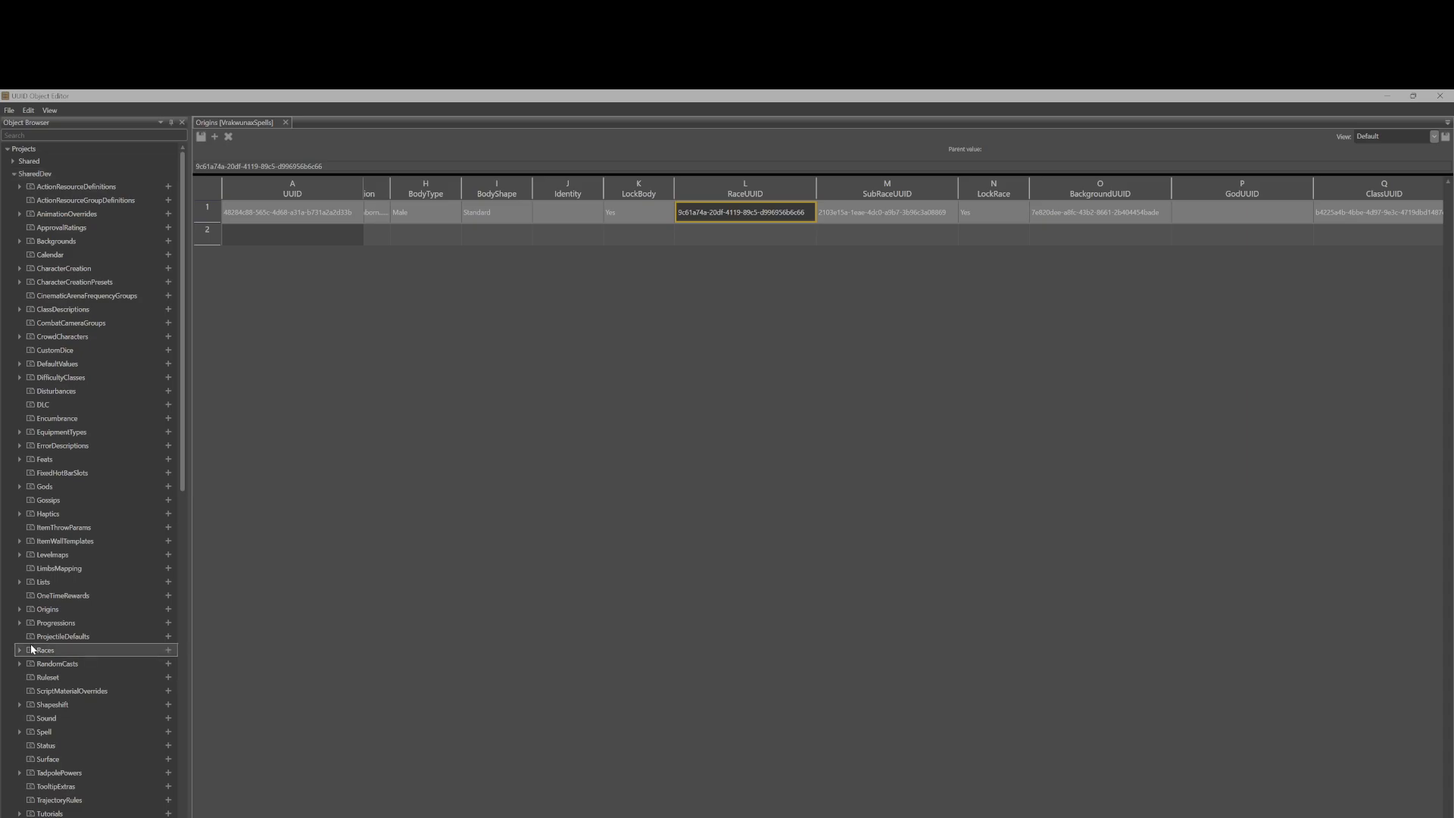
pyautogui.click(20, 651)
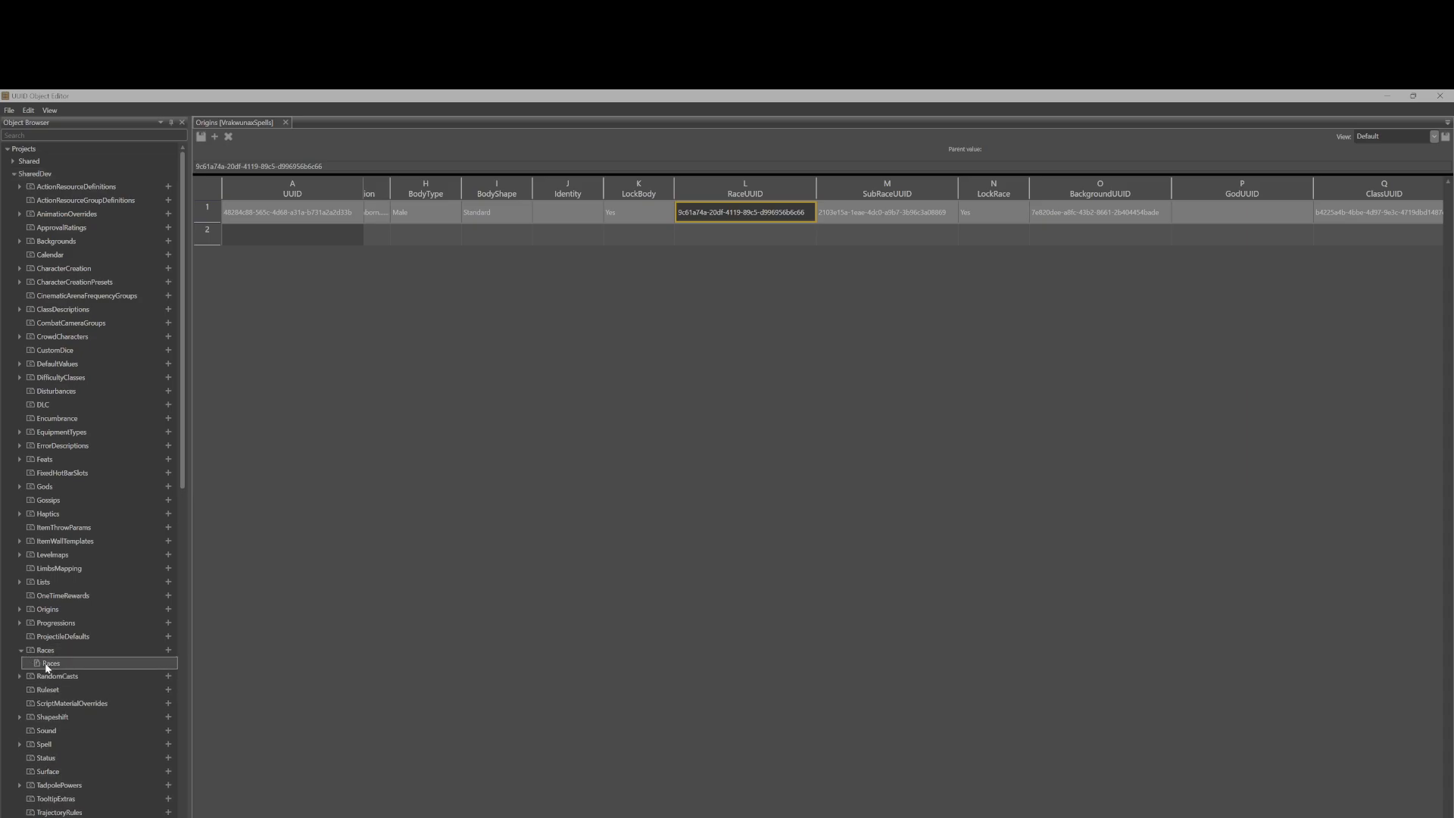
# Open the SharedDev Races table and compare its race UUIDs with the Vrakeunas origin's RaceUUID.
pyautogui.doubleClick(48, 664)
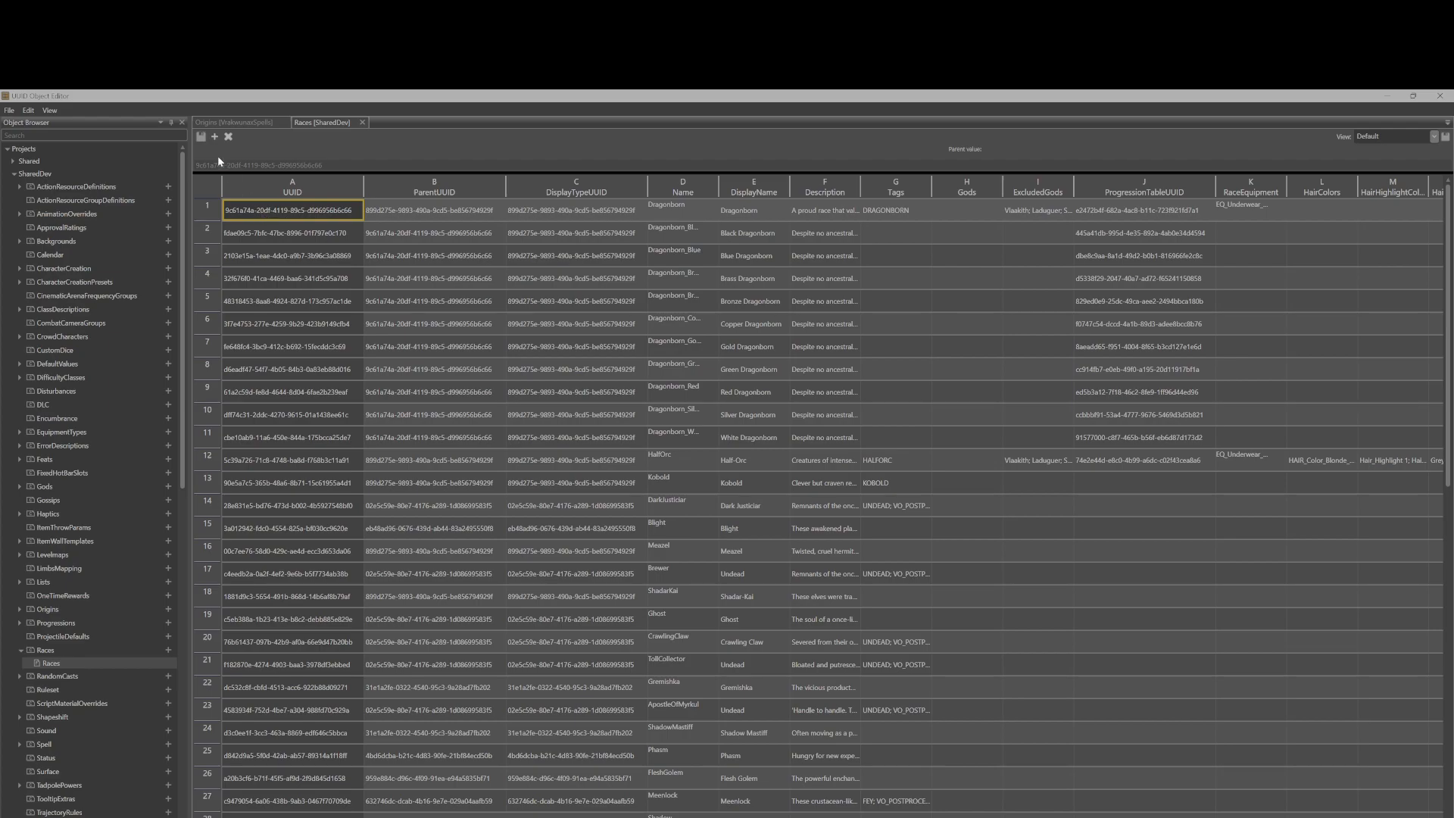
pyautogui.click(212, 121)
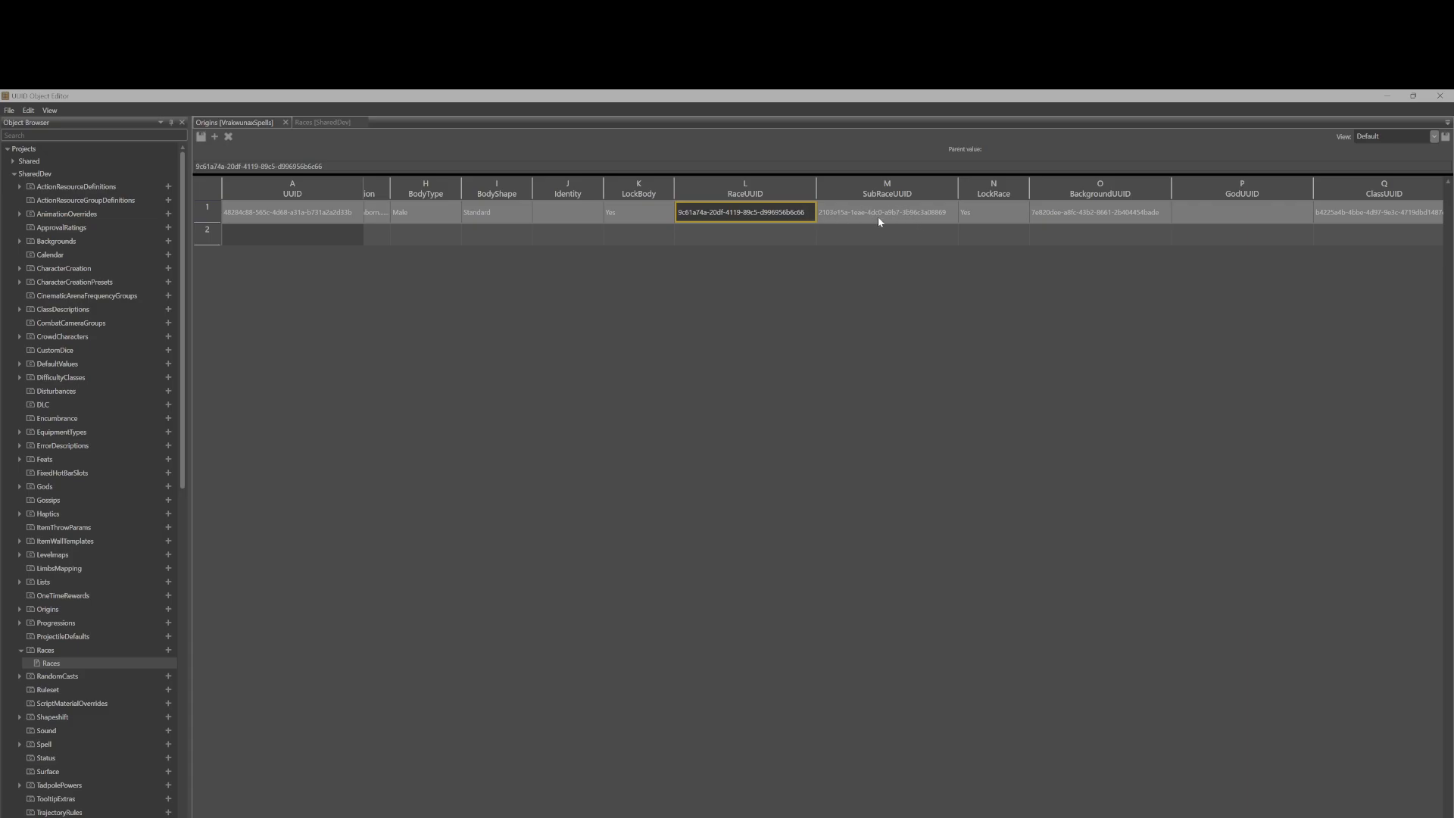
pyautogui.click(324, 122)
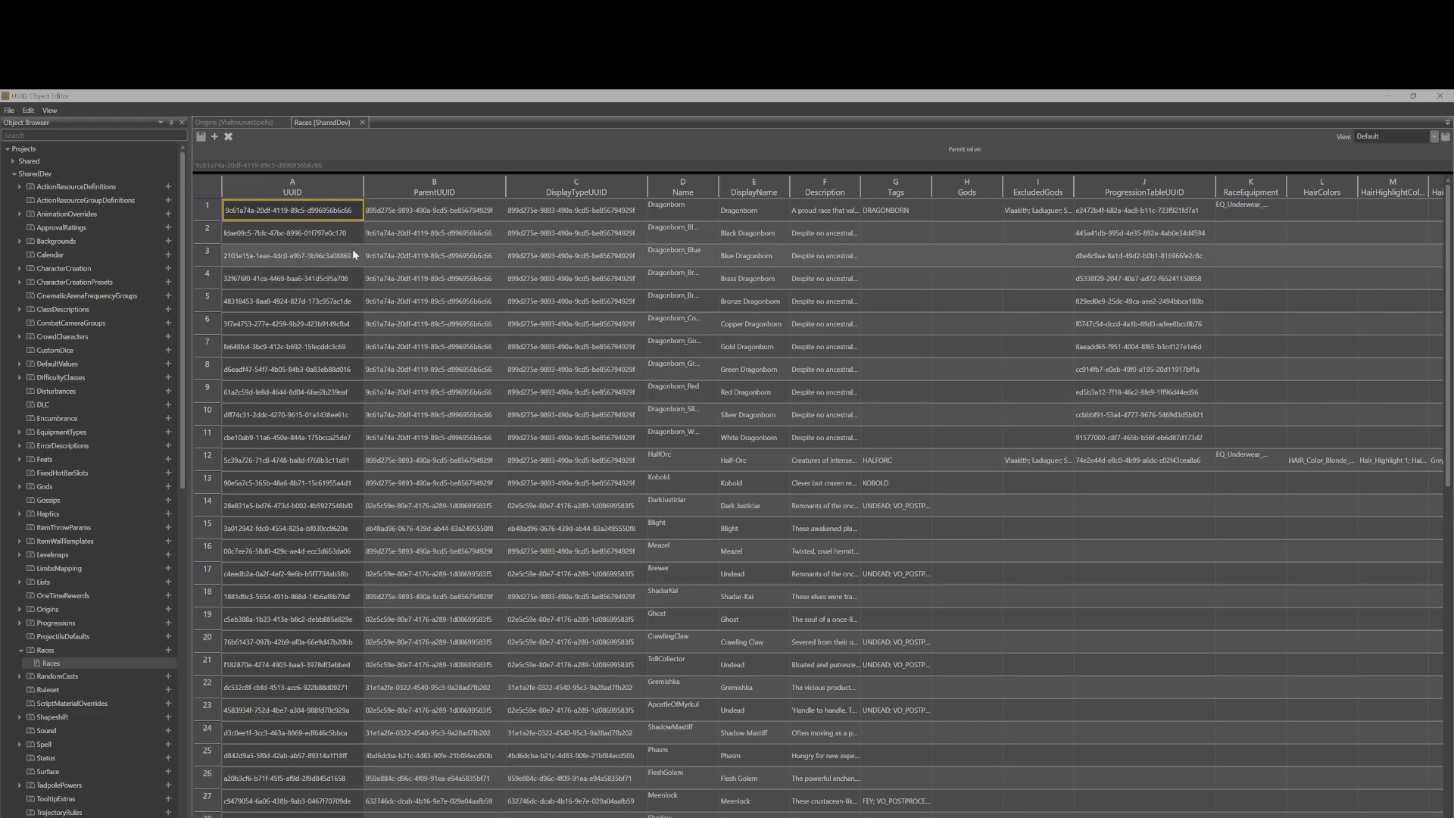
pyautogui.click(324, 287)
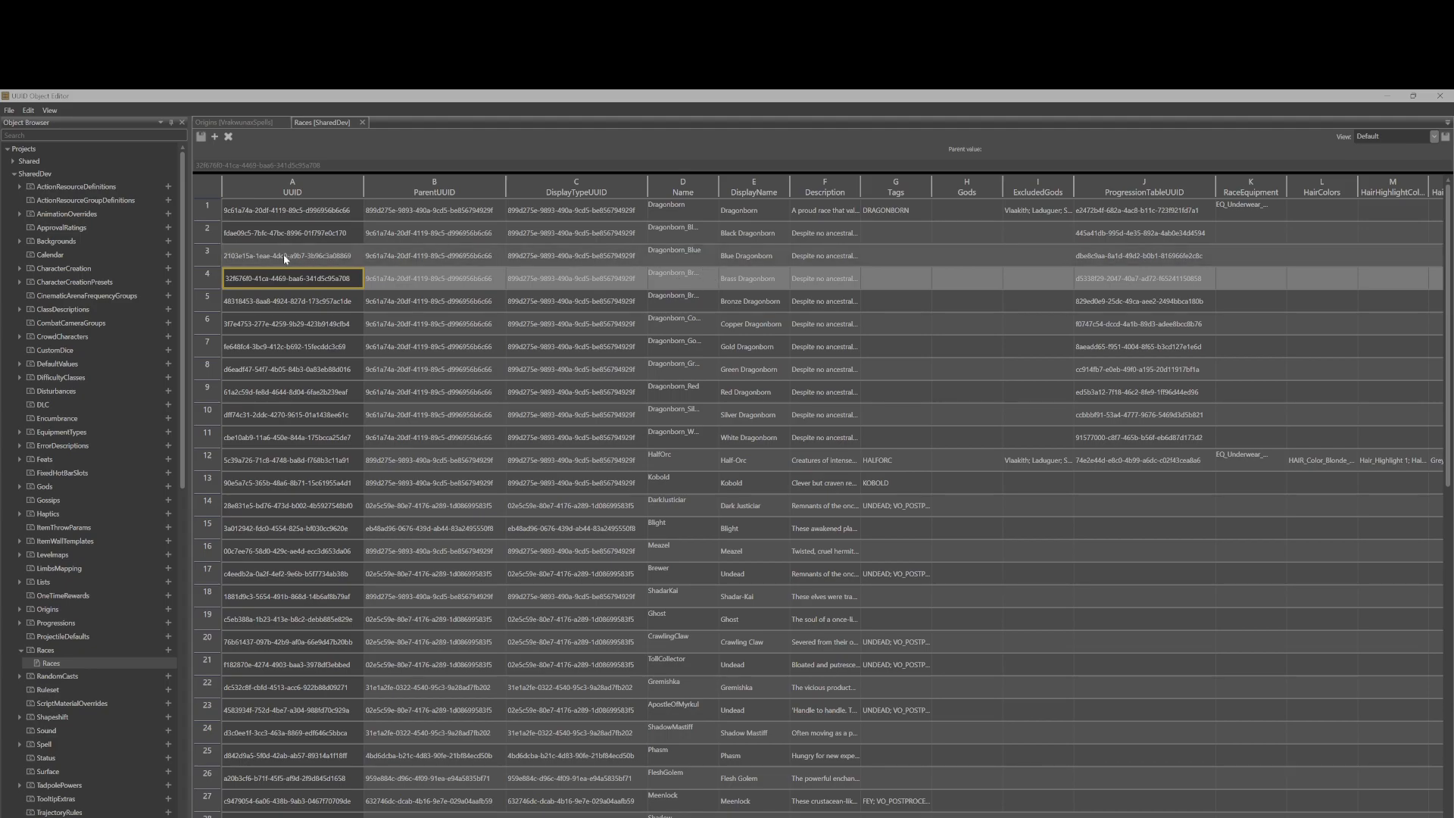
pyautogui.click(243, 261)
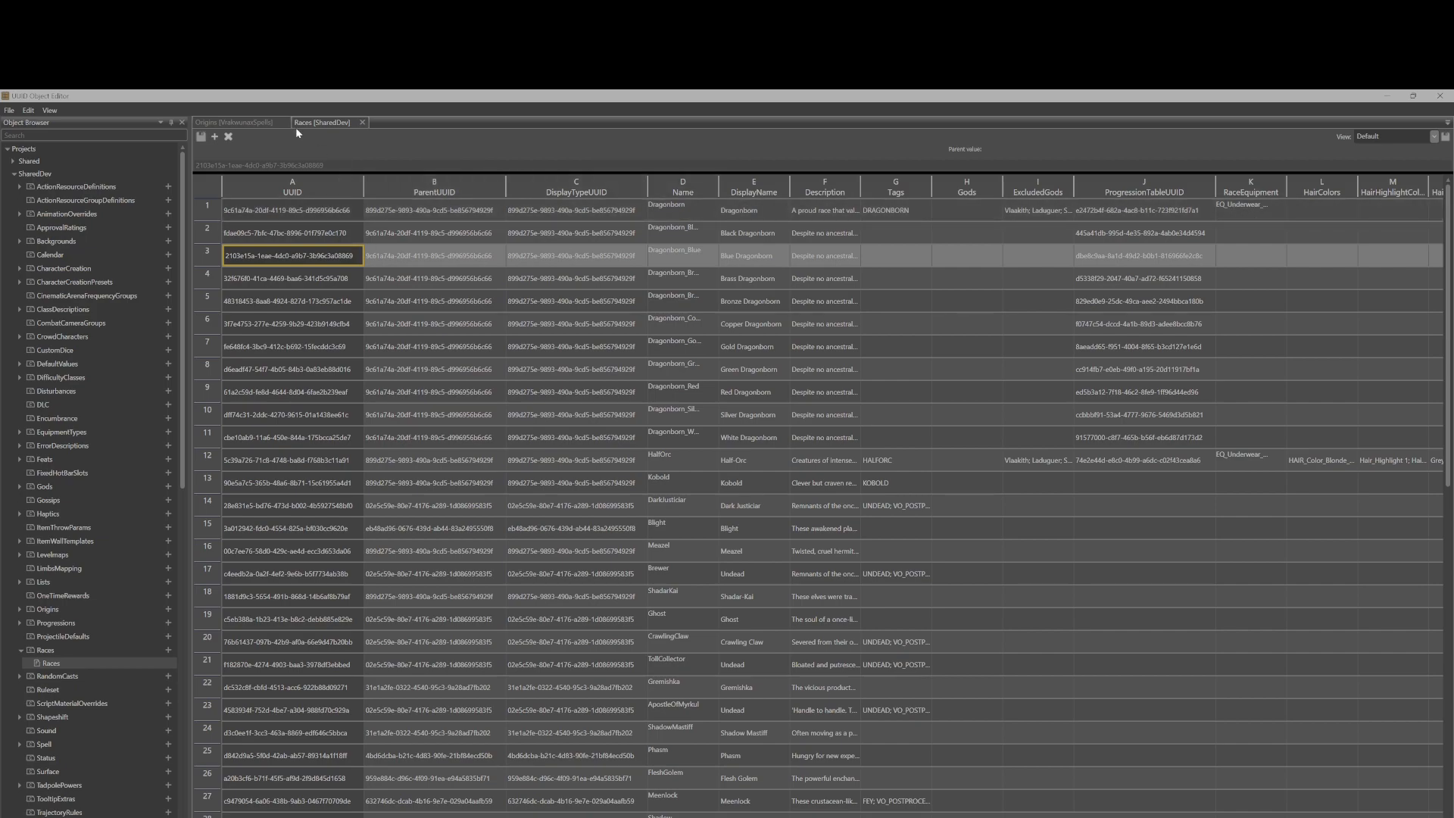
pyautogui.click(240, 125)
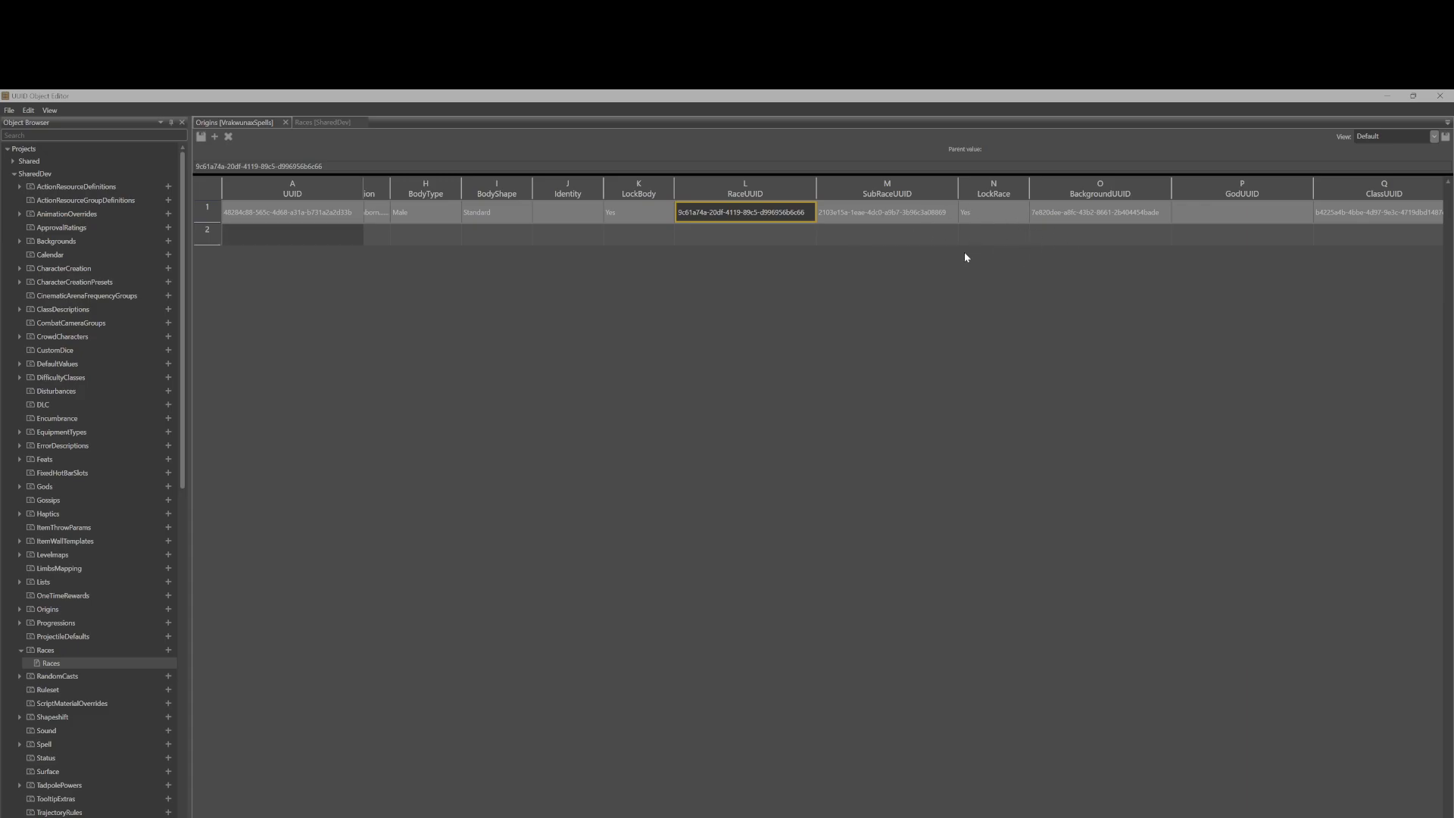
# Look up the origin's BackgroundUUID in the SharedDev and Shared Backgrounds tables, then close those extra tabs.
pyautogui.click(1085, 215)
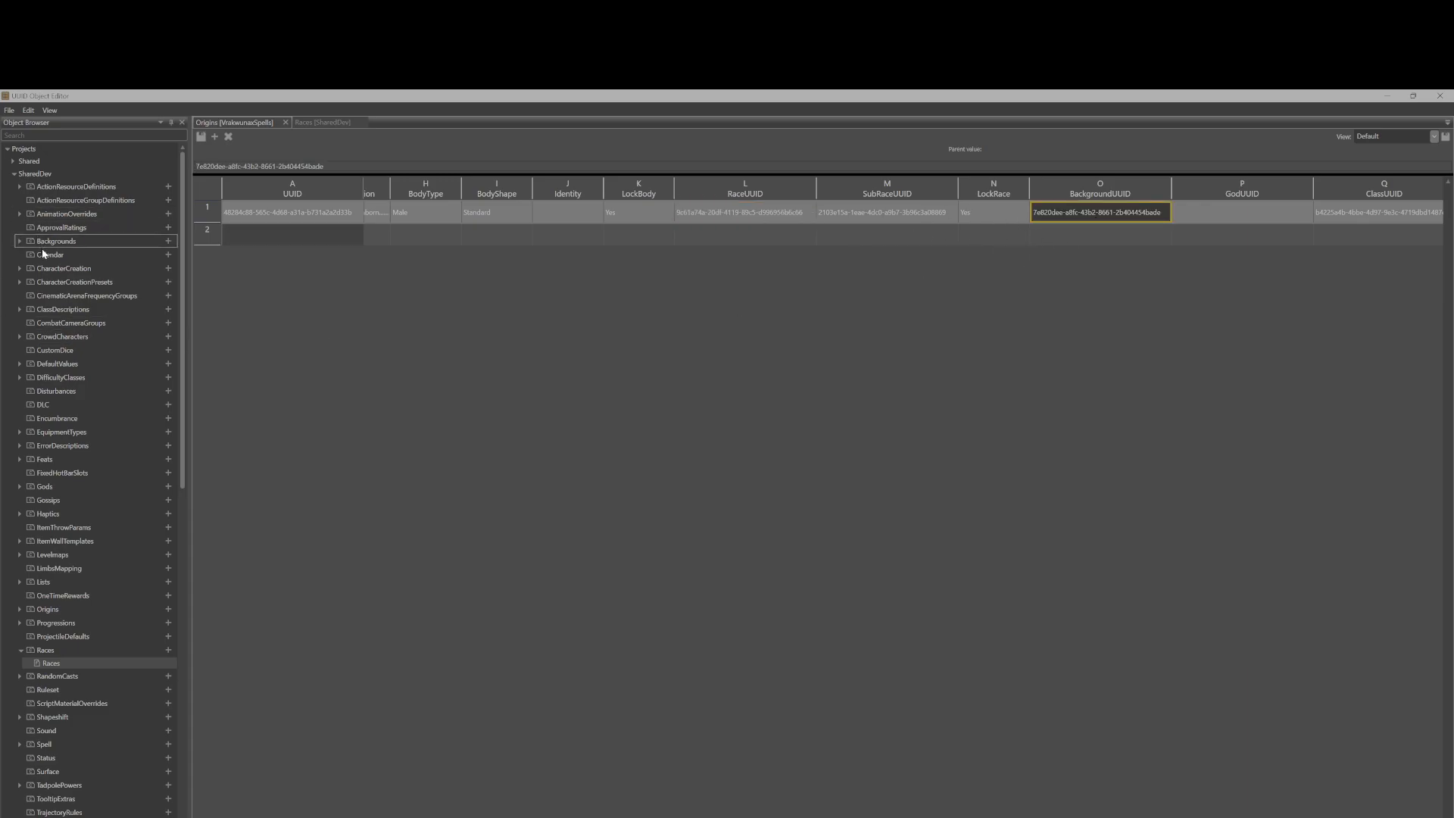
pyautogui.click(20, 241)
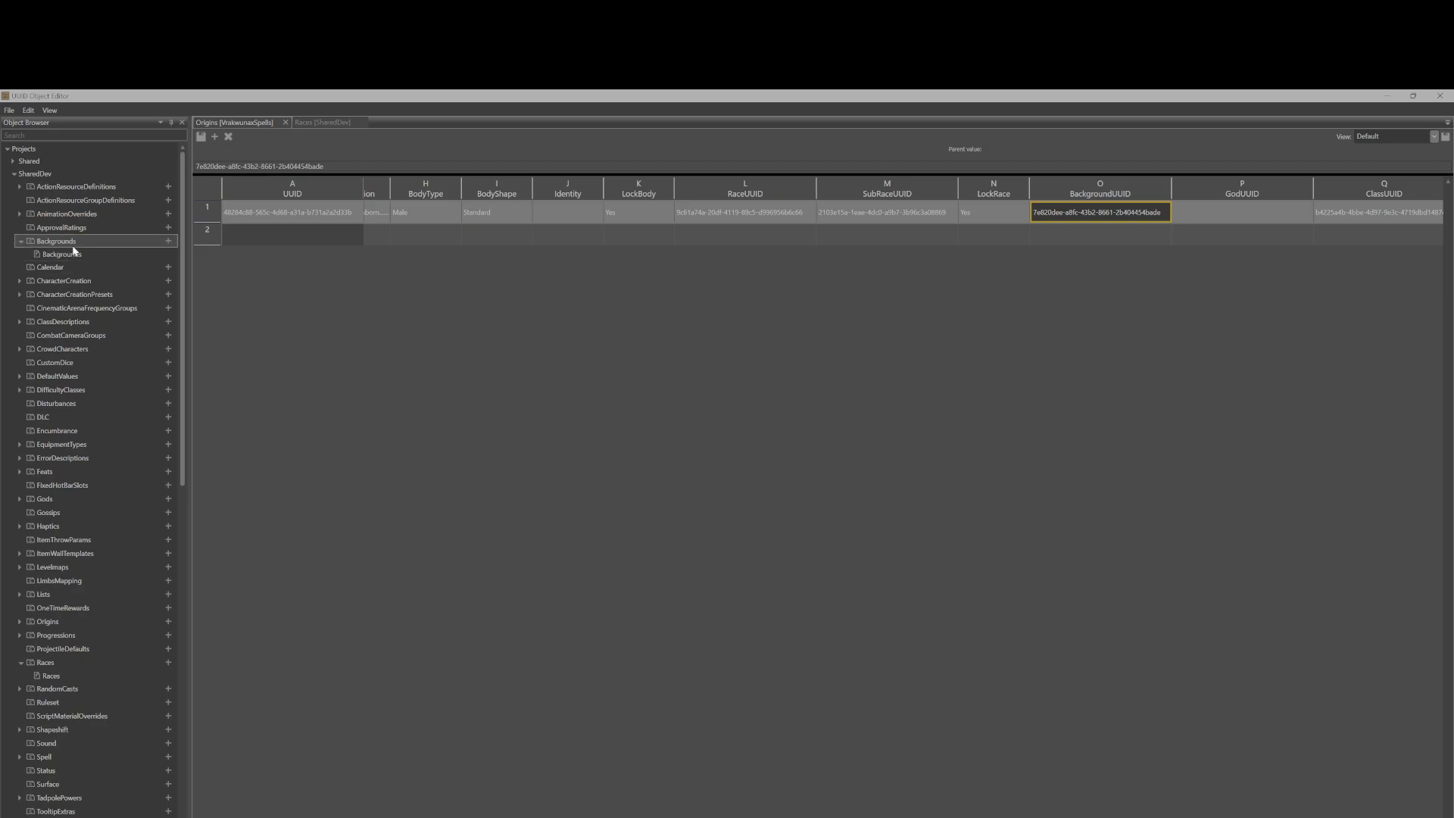
pyautogui.doubleClick(88, 252)
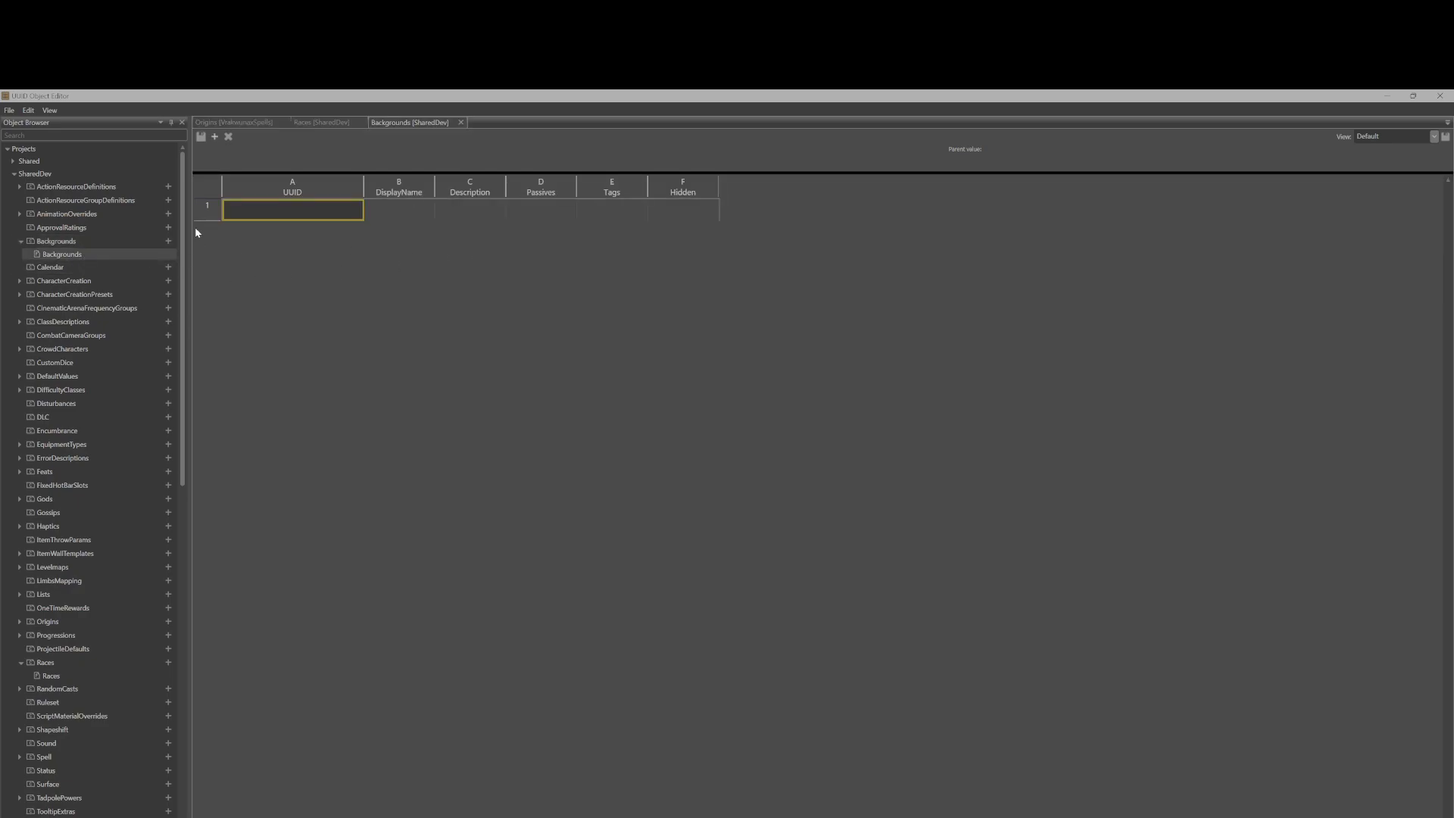
pyautogui.click(13, 161)
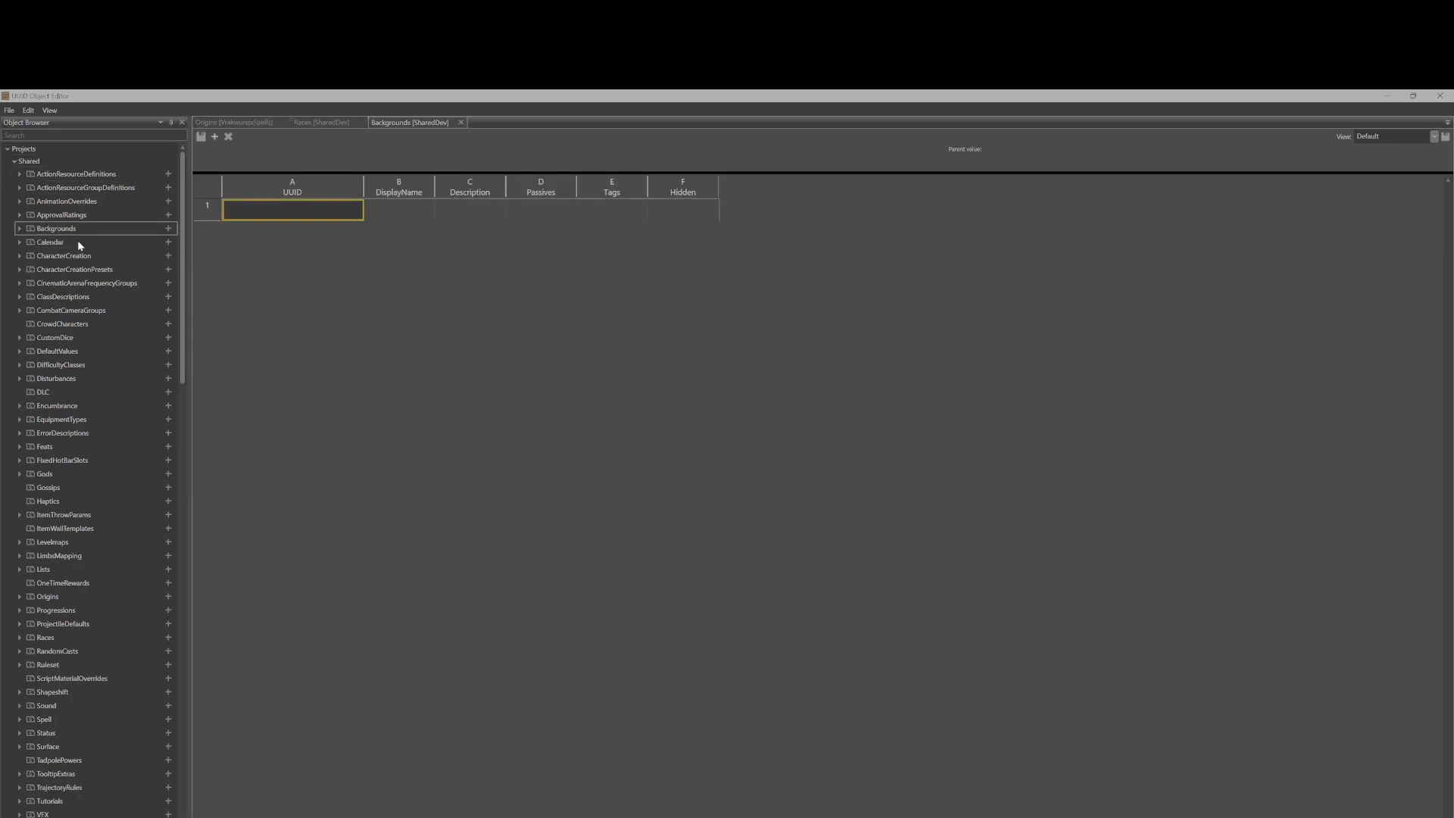
pyautogui.doubleClick(52, 228)
pyautogui.doubleClick(50, 242)
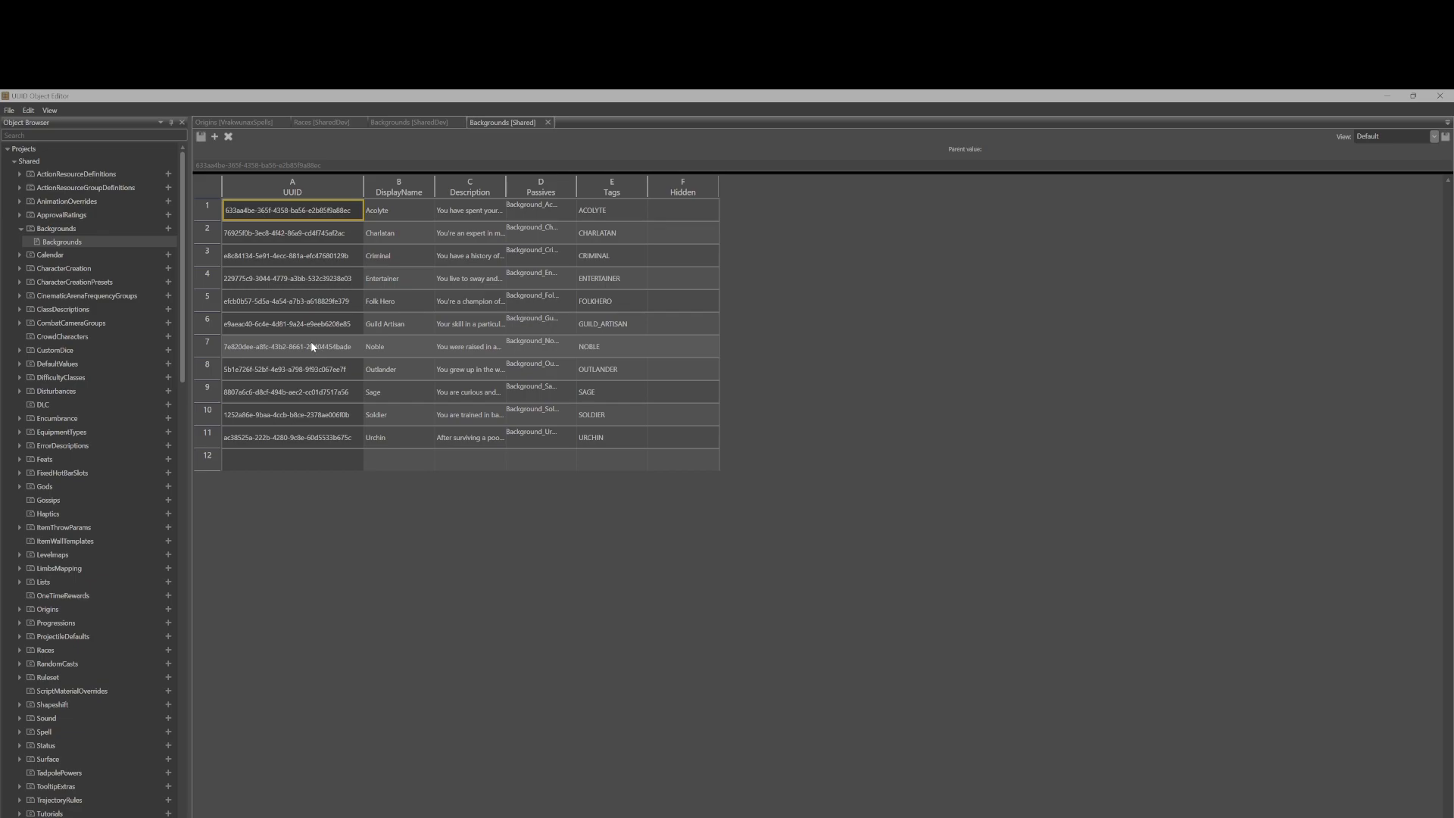
pyautogui.click(22, 229)
pyautogui.click(13, 161)
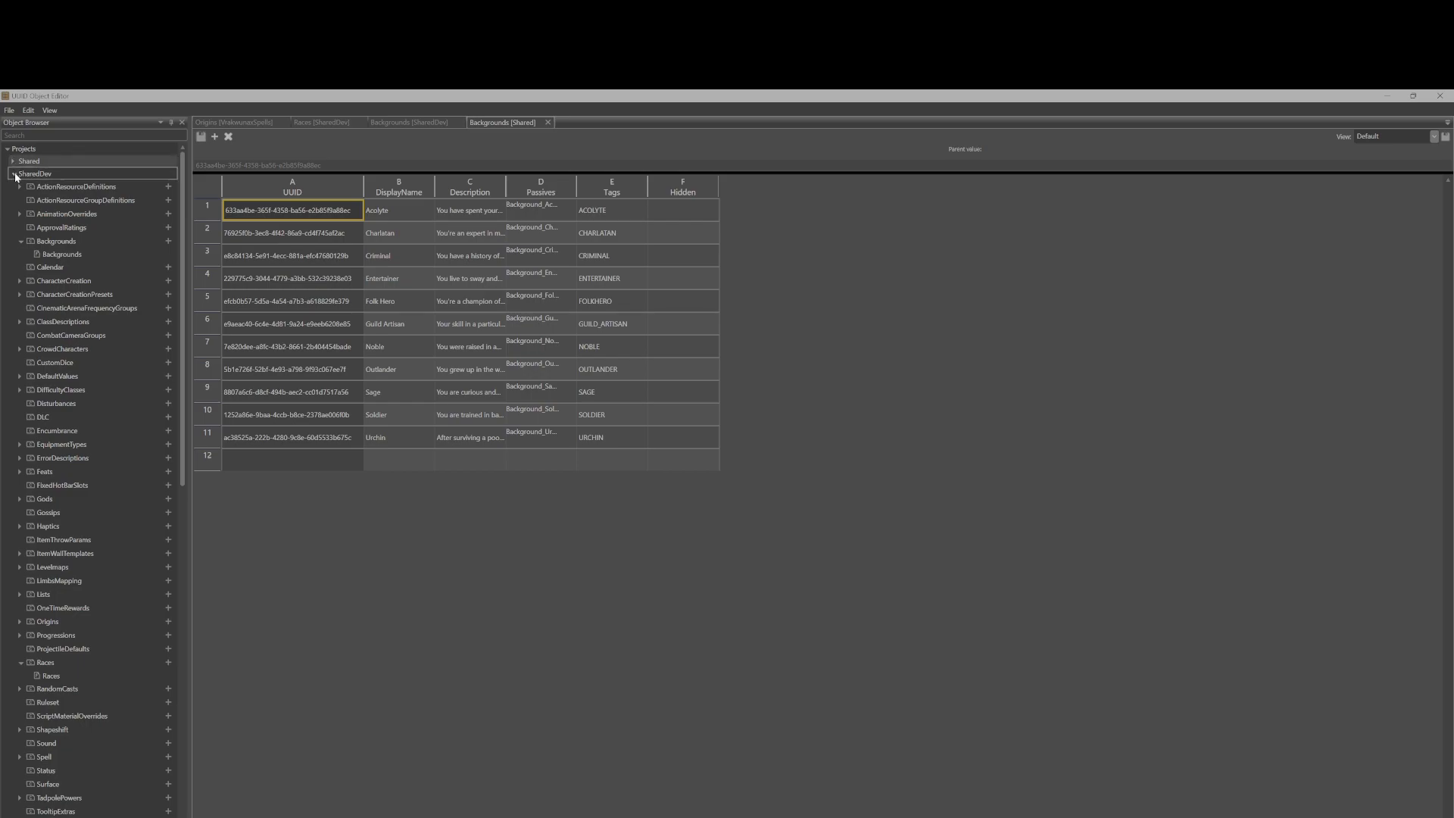
pyautogui.click(15, 174)
pyautogui.middleClick(330, 123)
pyautogui.middleClick(329, 123)
pyautogui.middleClick(330, 124)
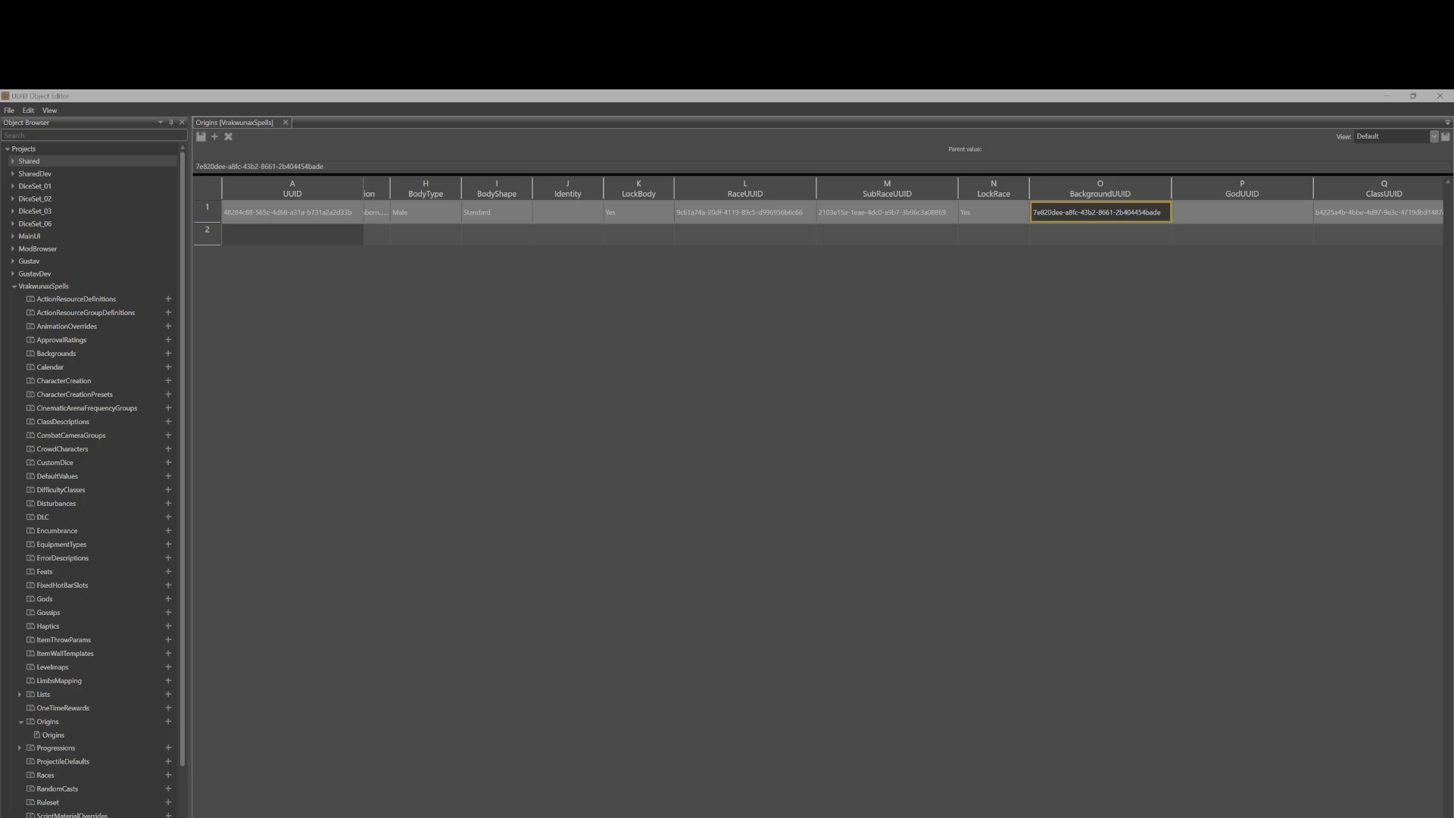
# Scroll across the Vrakeunas row and inspect its ClassUUID and SubClassUUID values.
pyautogui.hscroll(8, 709, 759)
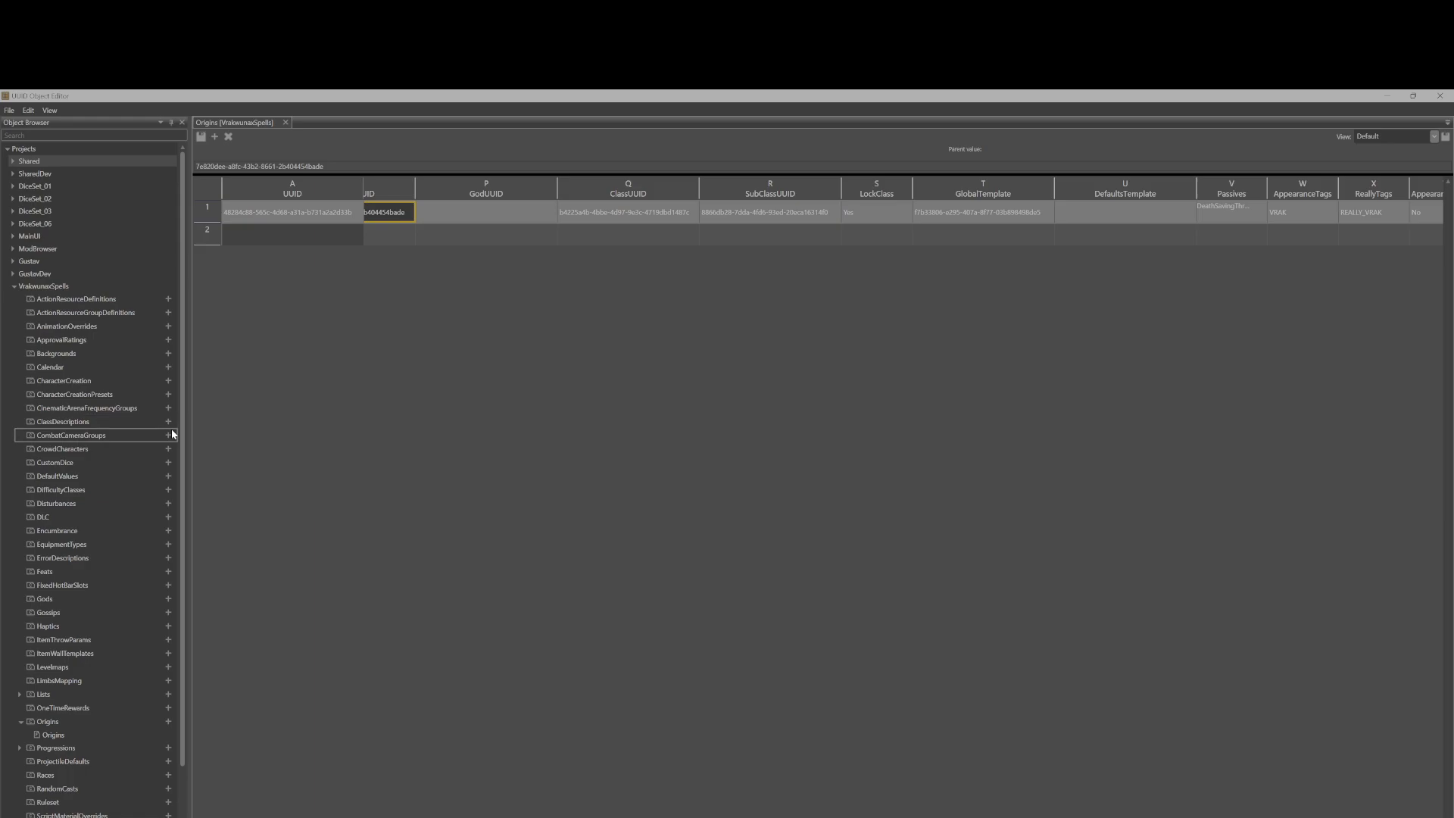
pyautogui.scroll(-3, 173, 375)
pyautogui.scroll(3, 173, 378)
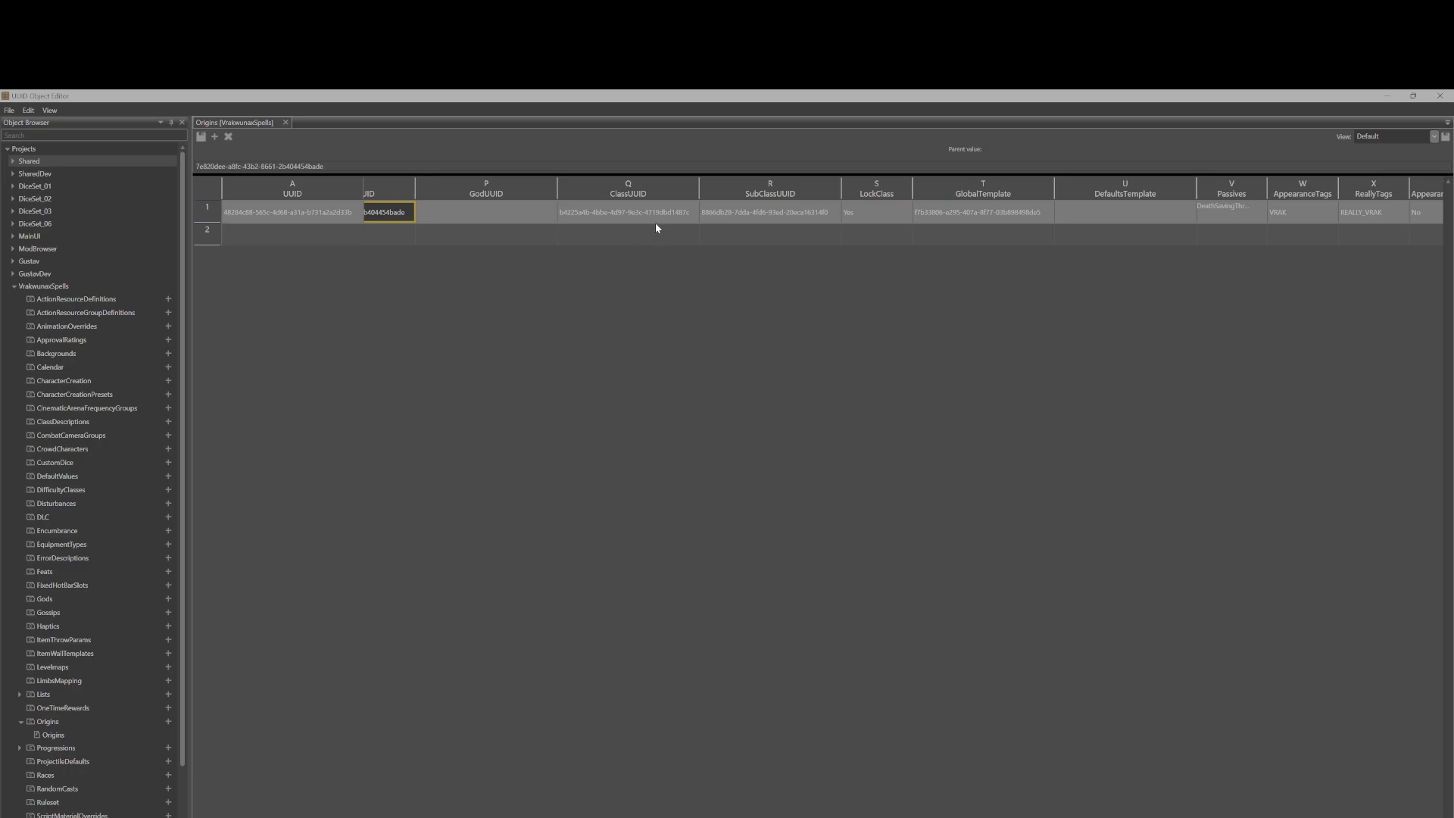
pyautogui.click(626, 216)
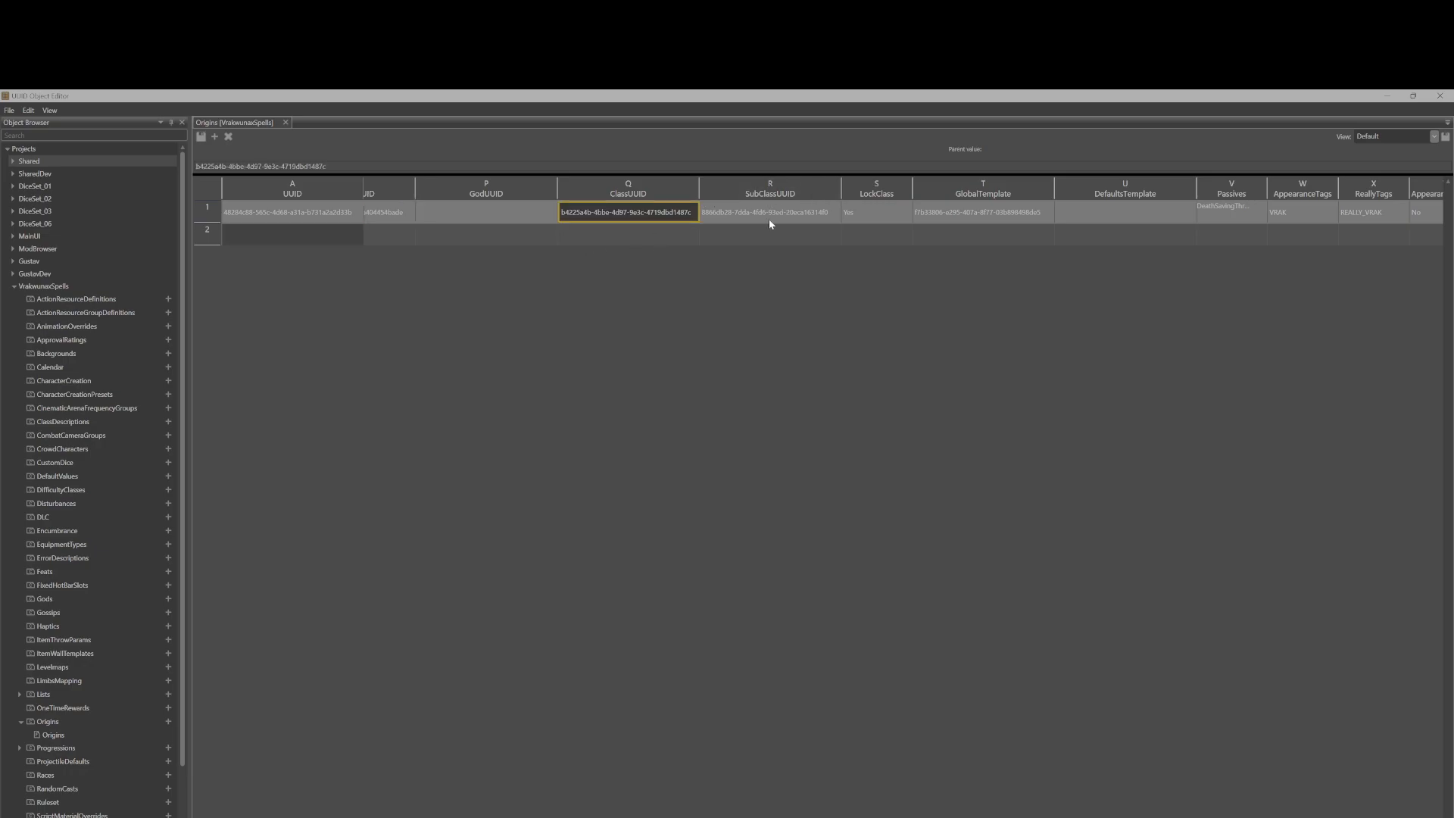
pyautogui.click(769, 220)
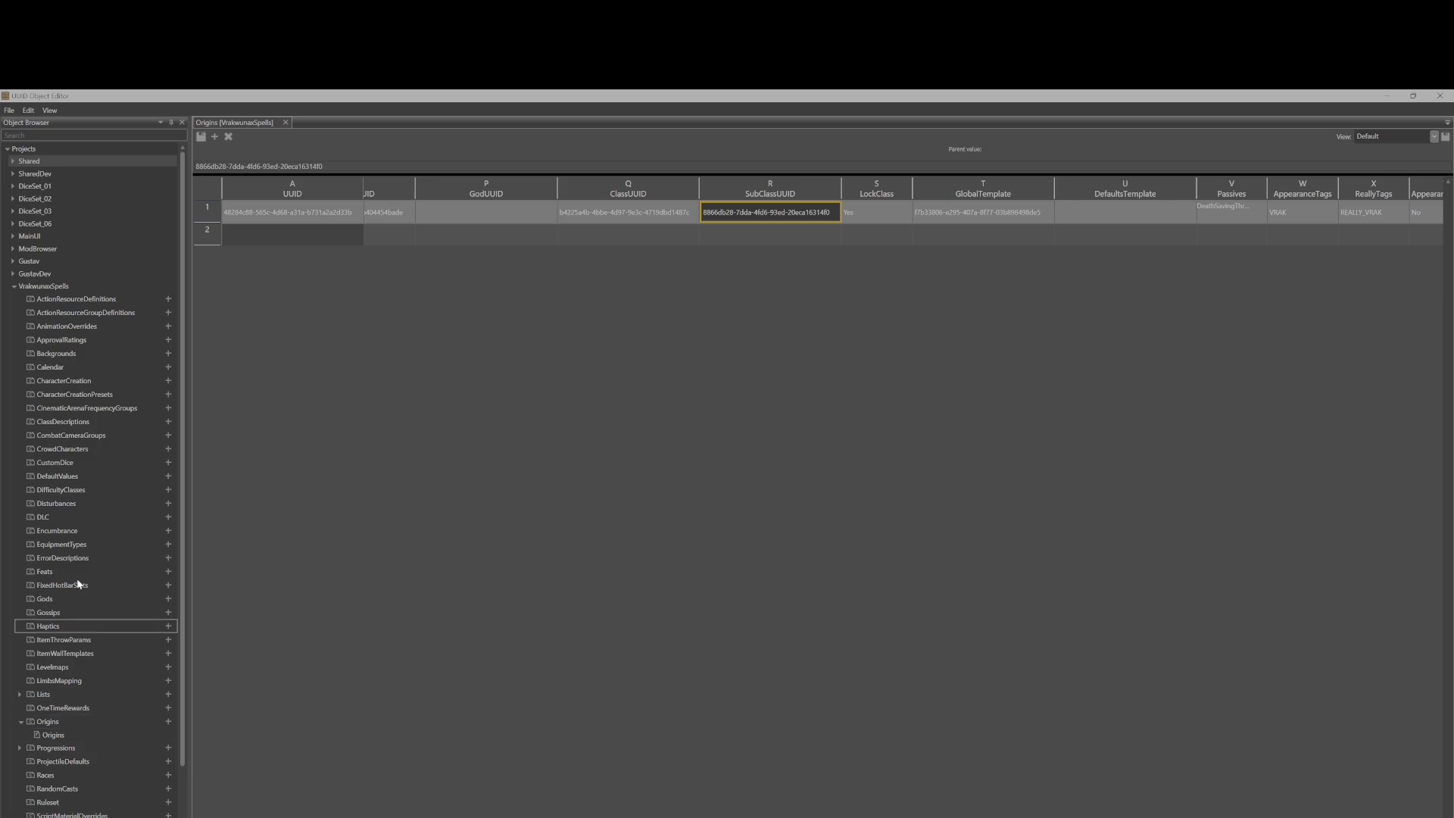
pyautogui.click(12, 161)
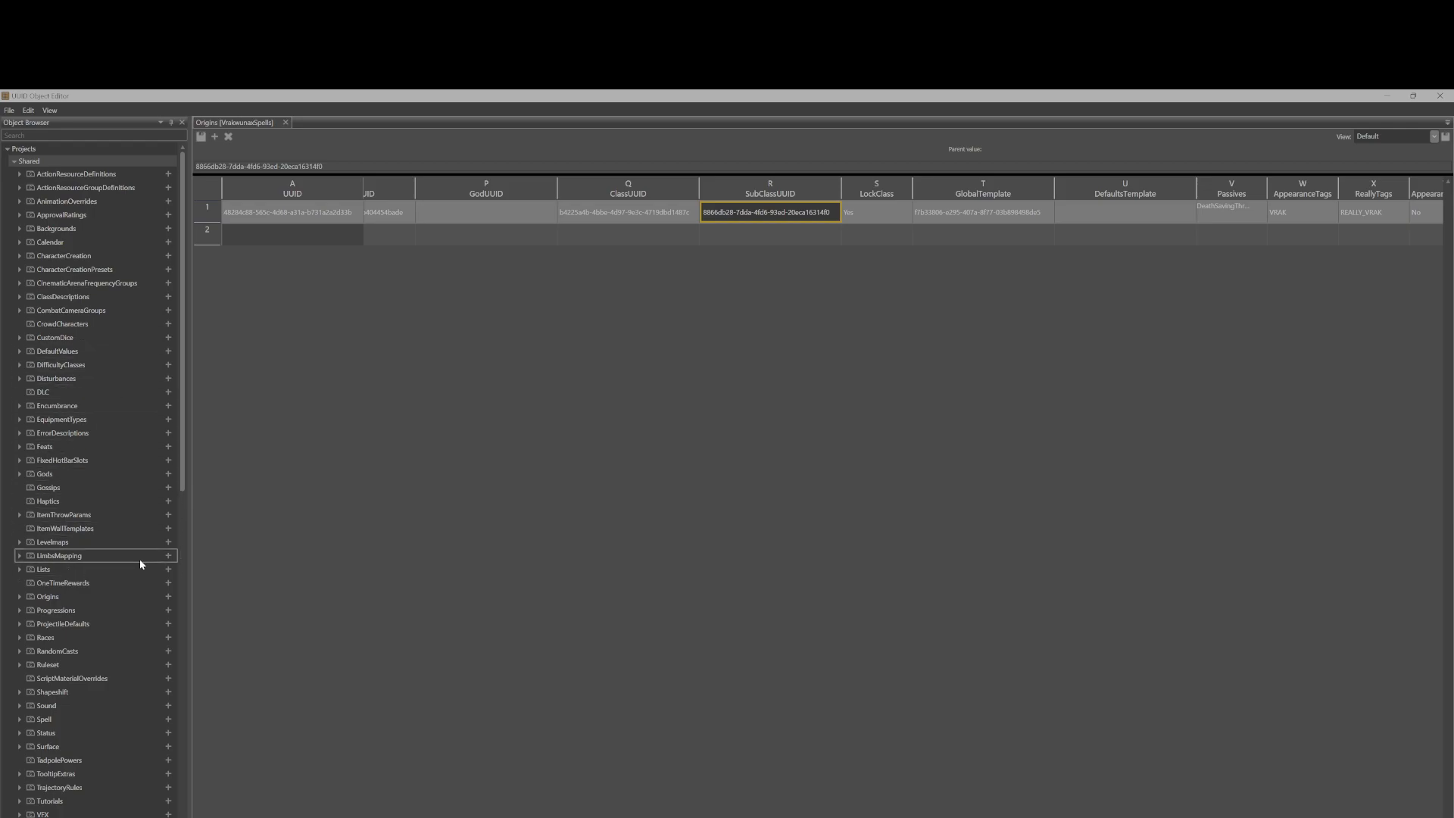
pyautogui.click(615, 213)
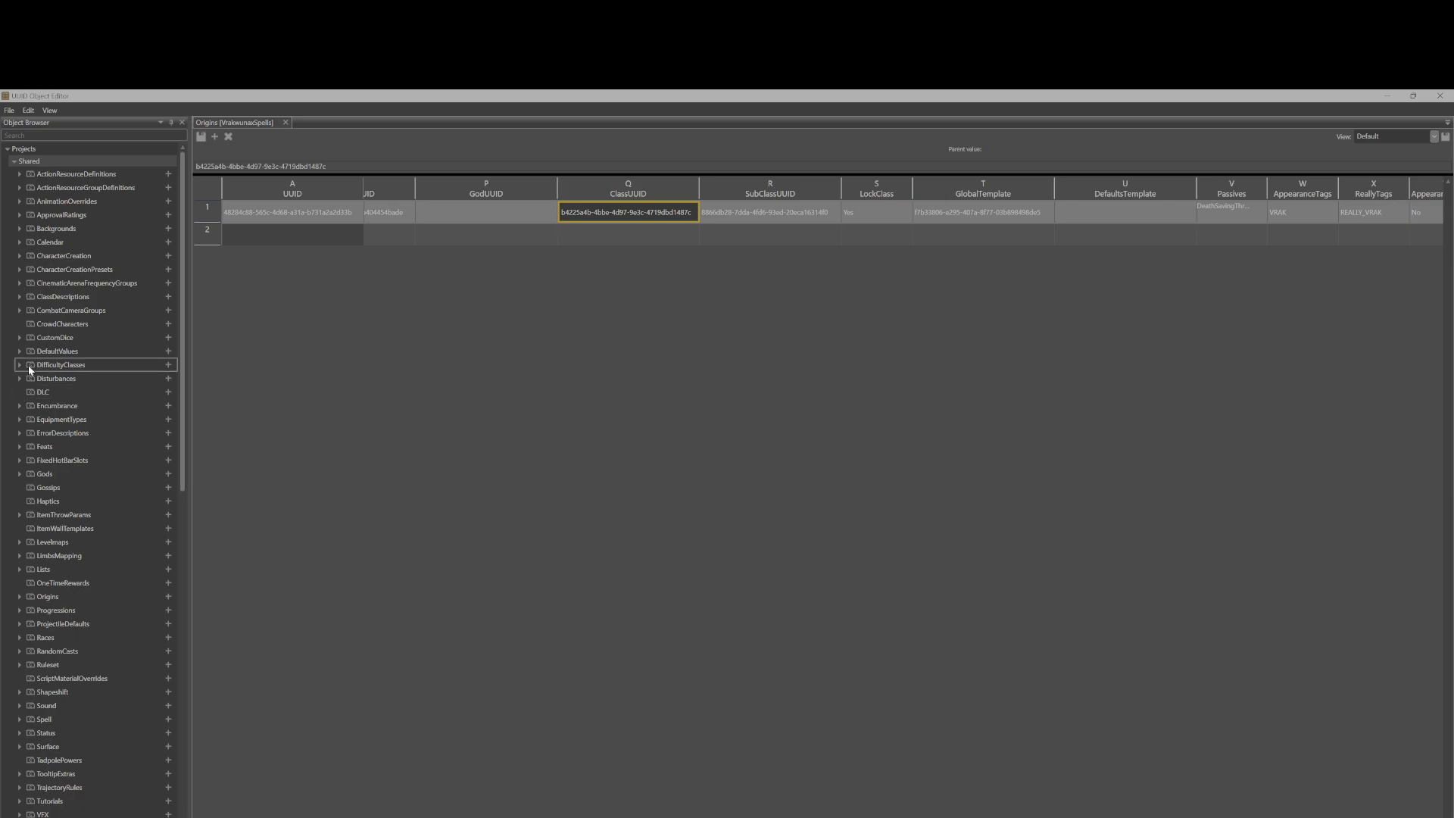
# Open the Shared Progressions table and examine the Warlock and Fiend progression rows and their TableUUIDs.
pyautogui.click(19, 610)
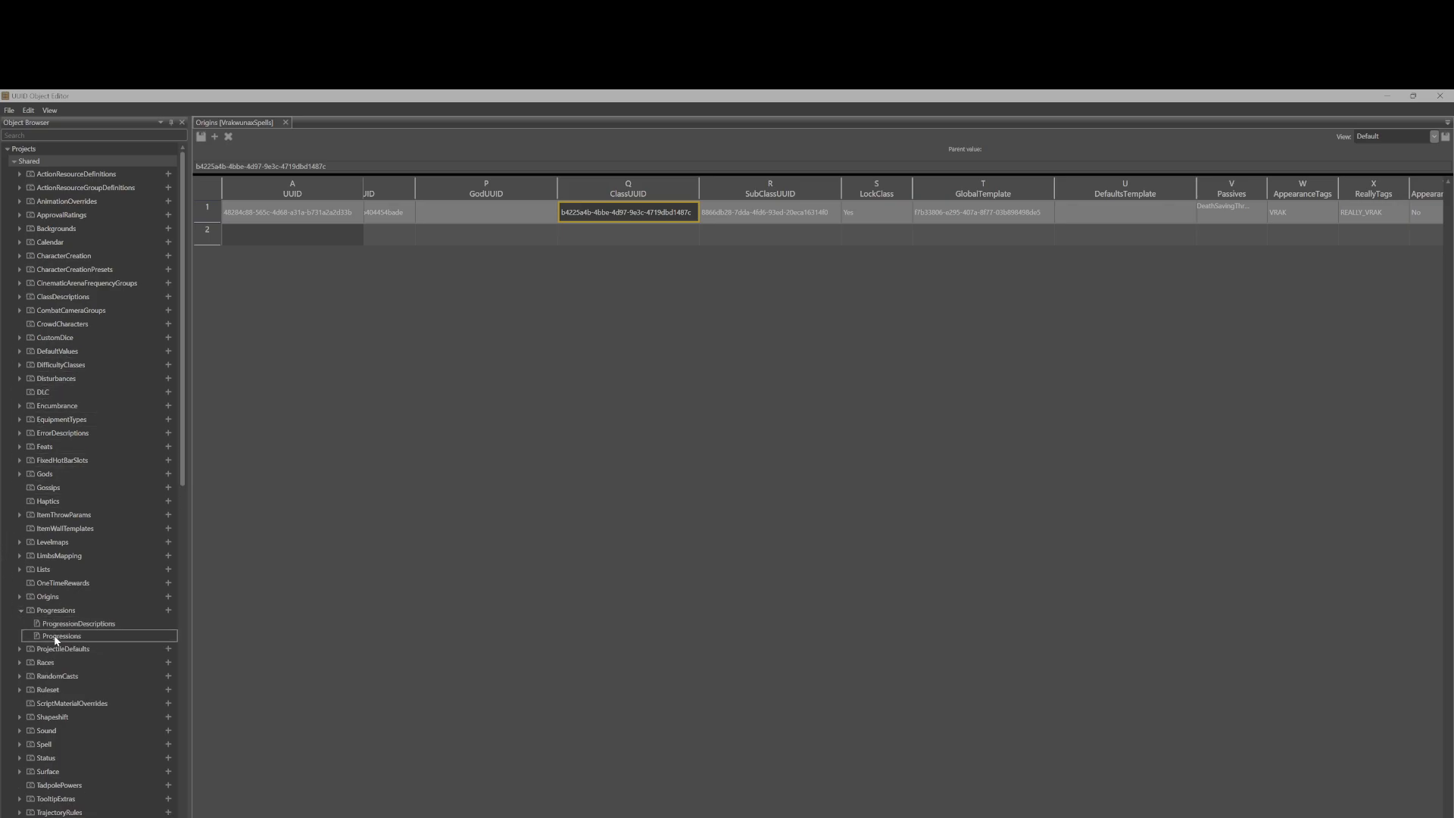
pyautogui.doubleClick(56, 637)
pyautogui.scroll(-11, 565, 485)
pyautogui.scroll(-14, 584, 449)
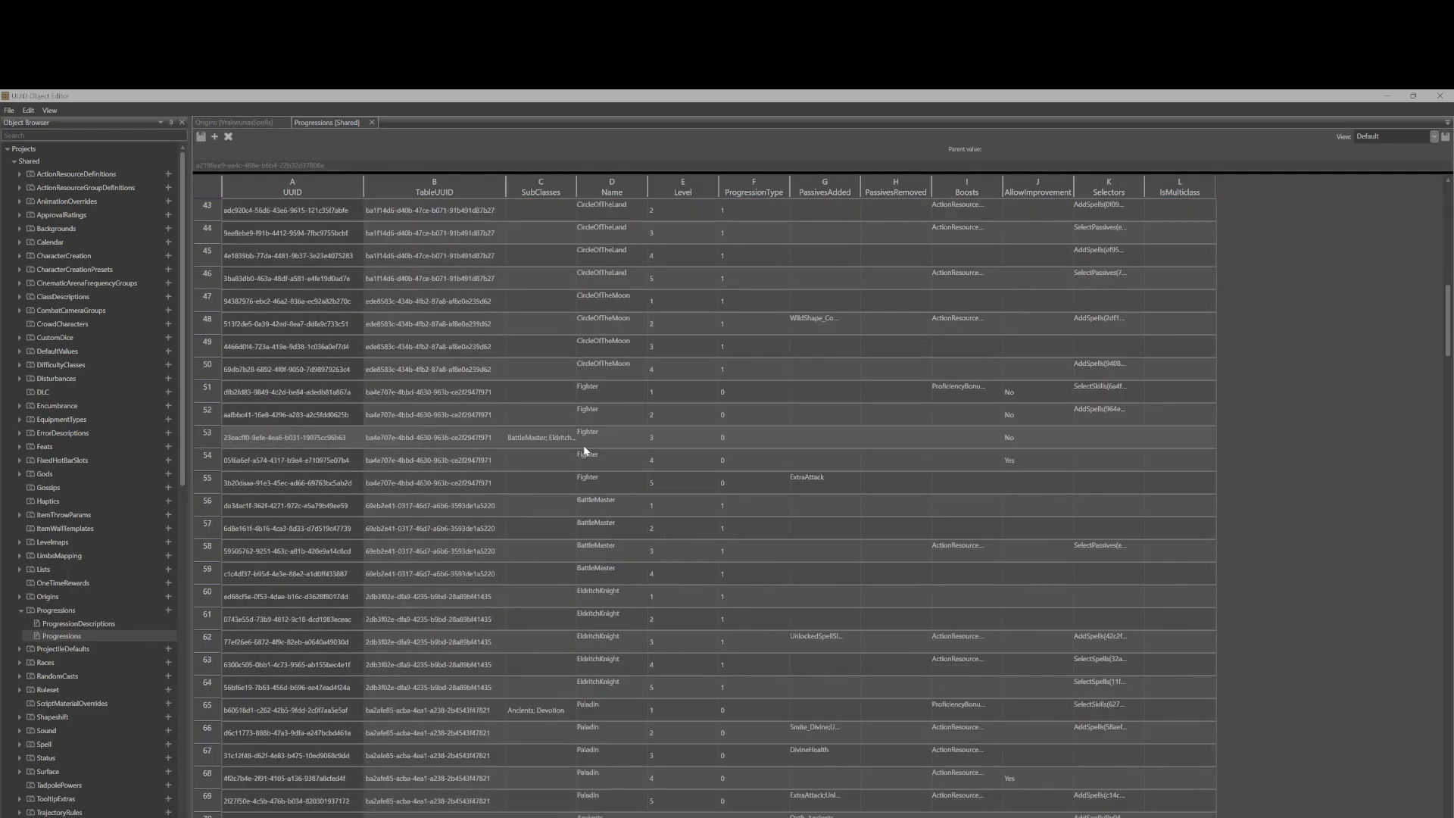
pyautogui.scroll(-15, 584, 449)
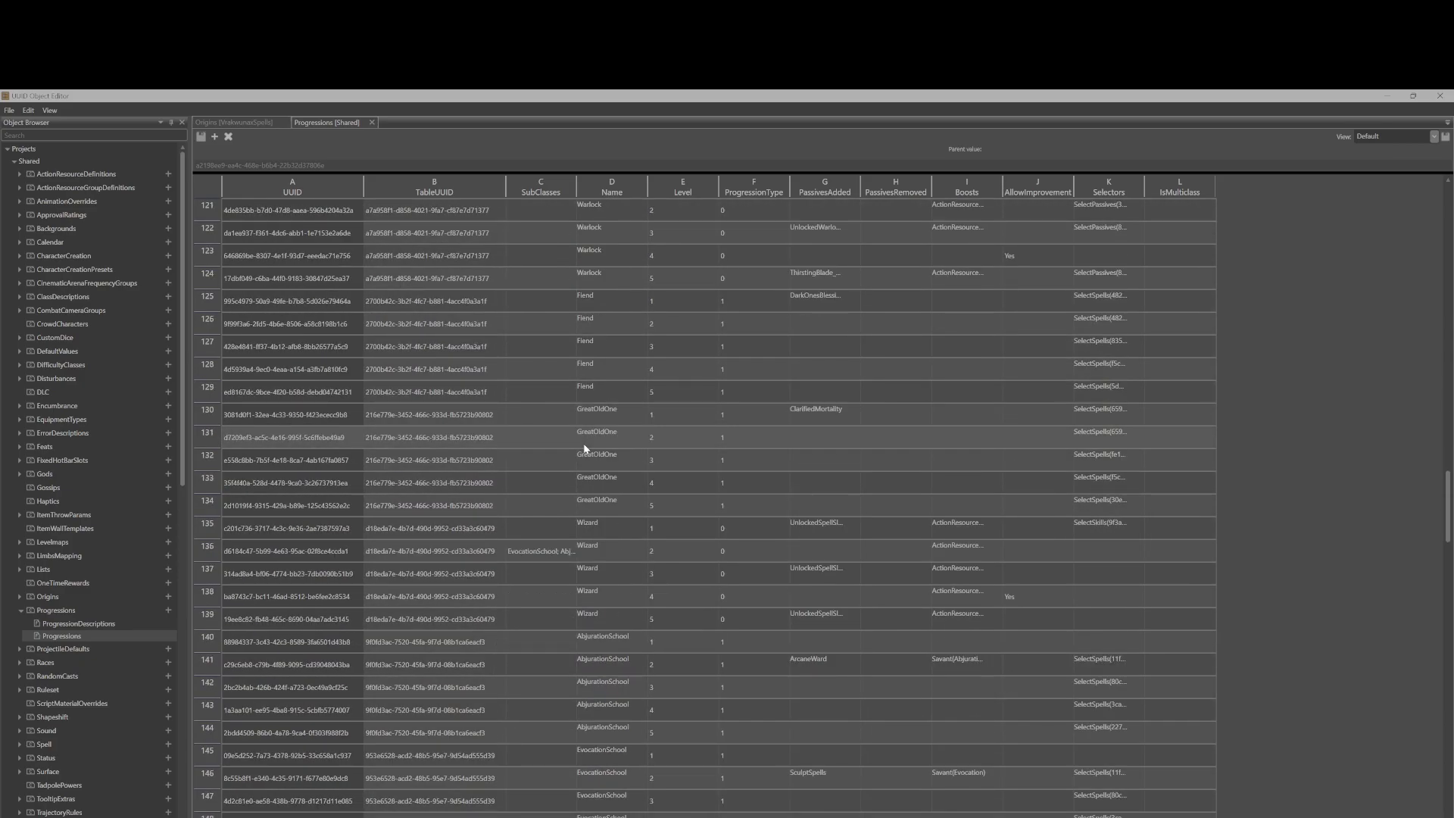
pyautogui.scroll(4, 583, 445)
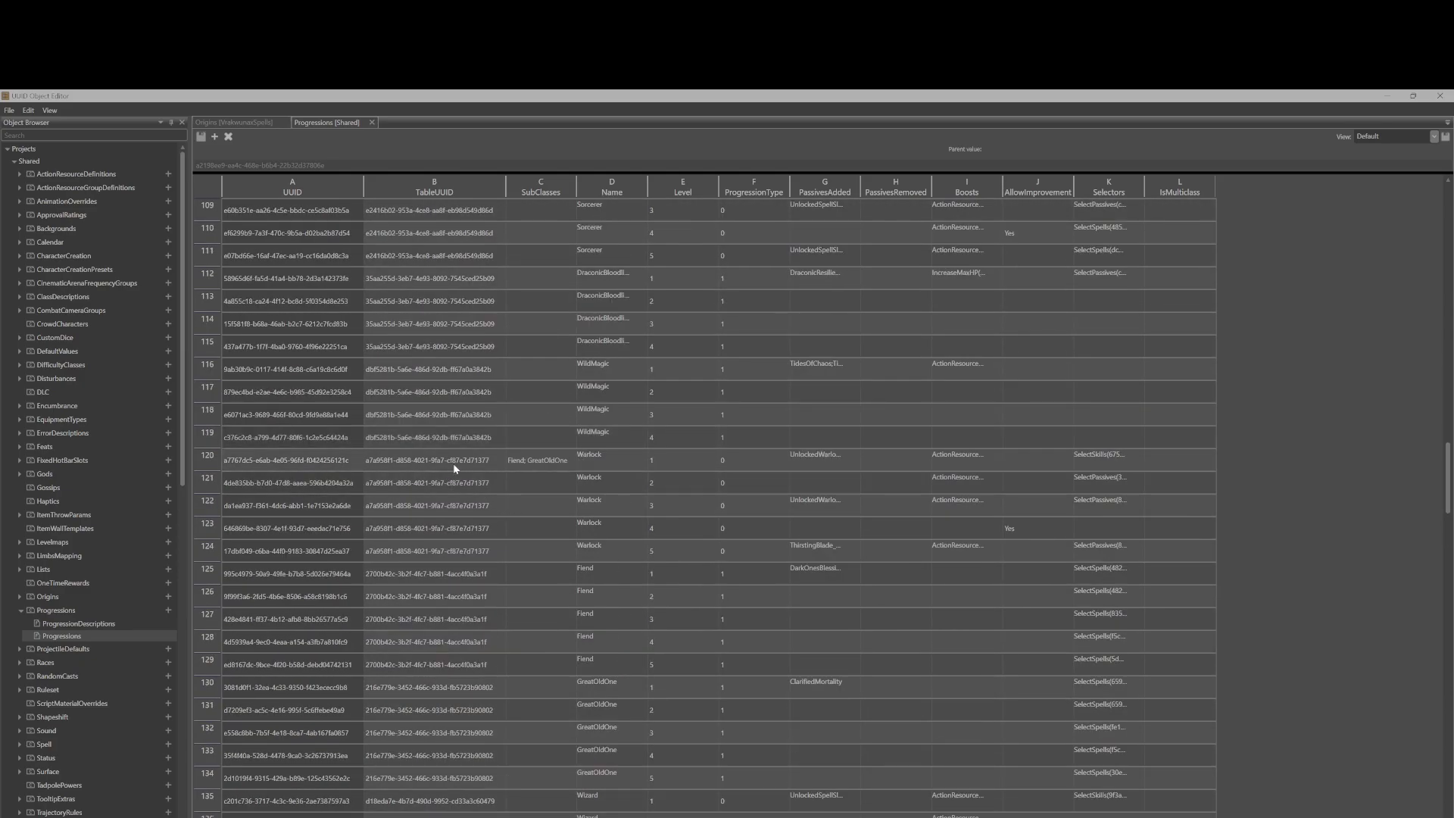
pyautogui.click(431, 461)
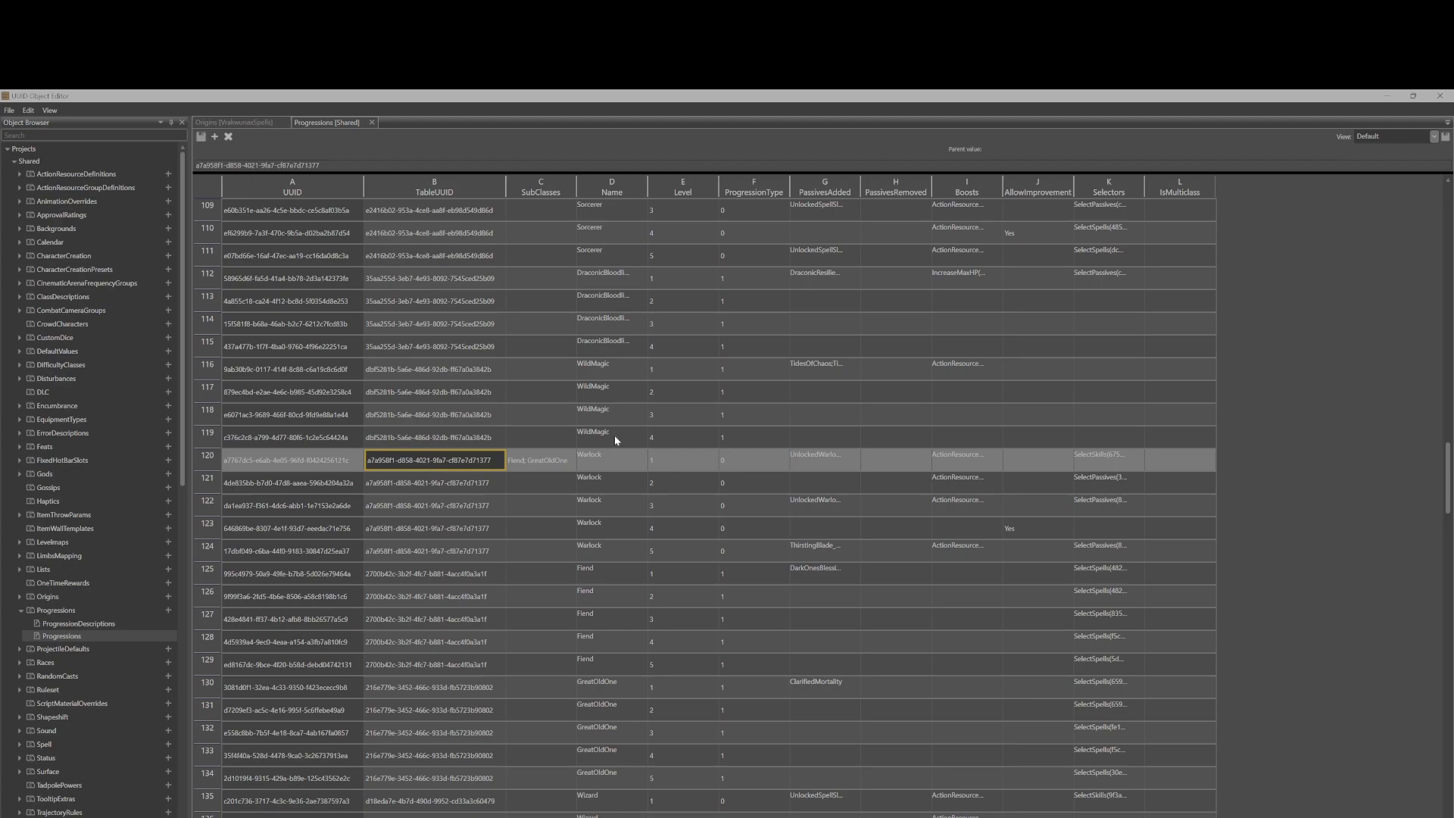
pyautogui.click(833, 462)
pyautogui.click(977, 461)
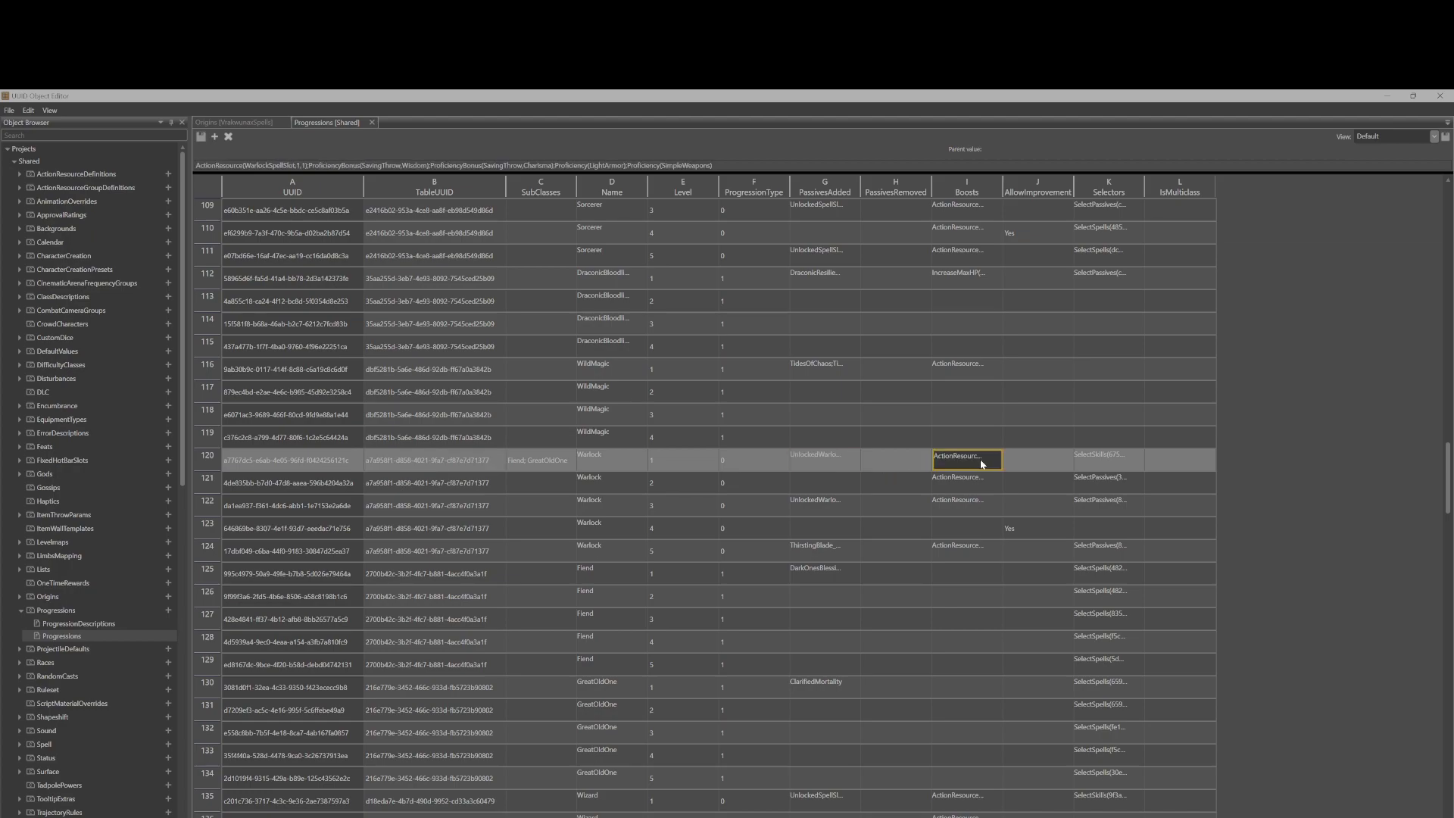
pyautogui.click(1106, 454)
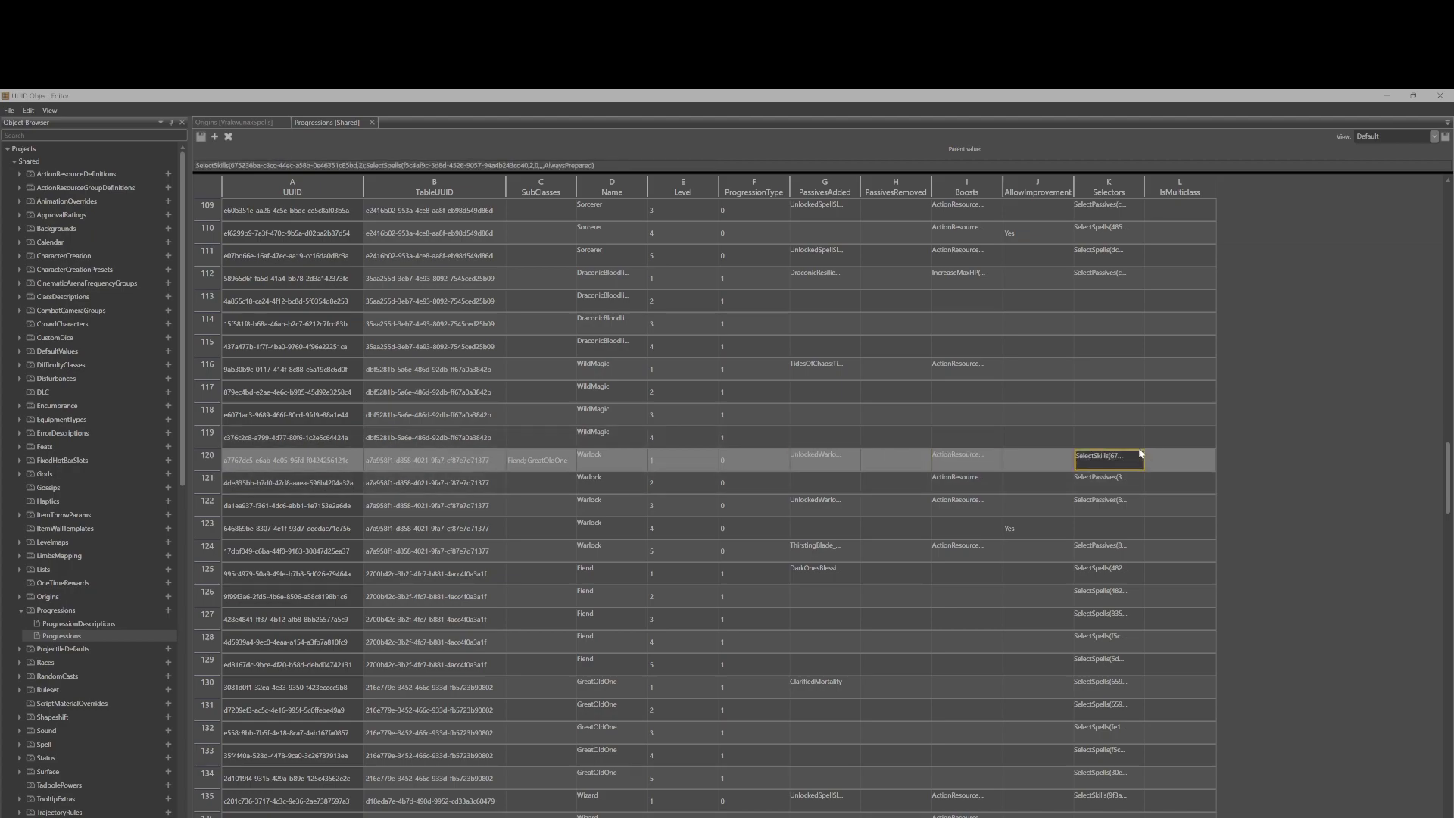
pyautogui.click(403, 465)
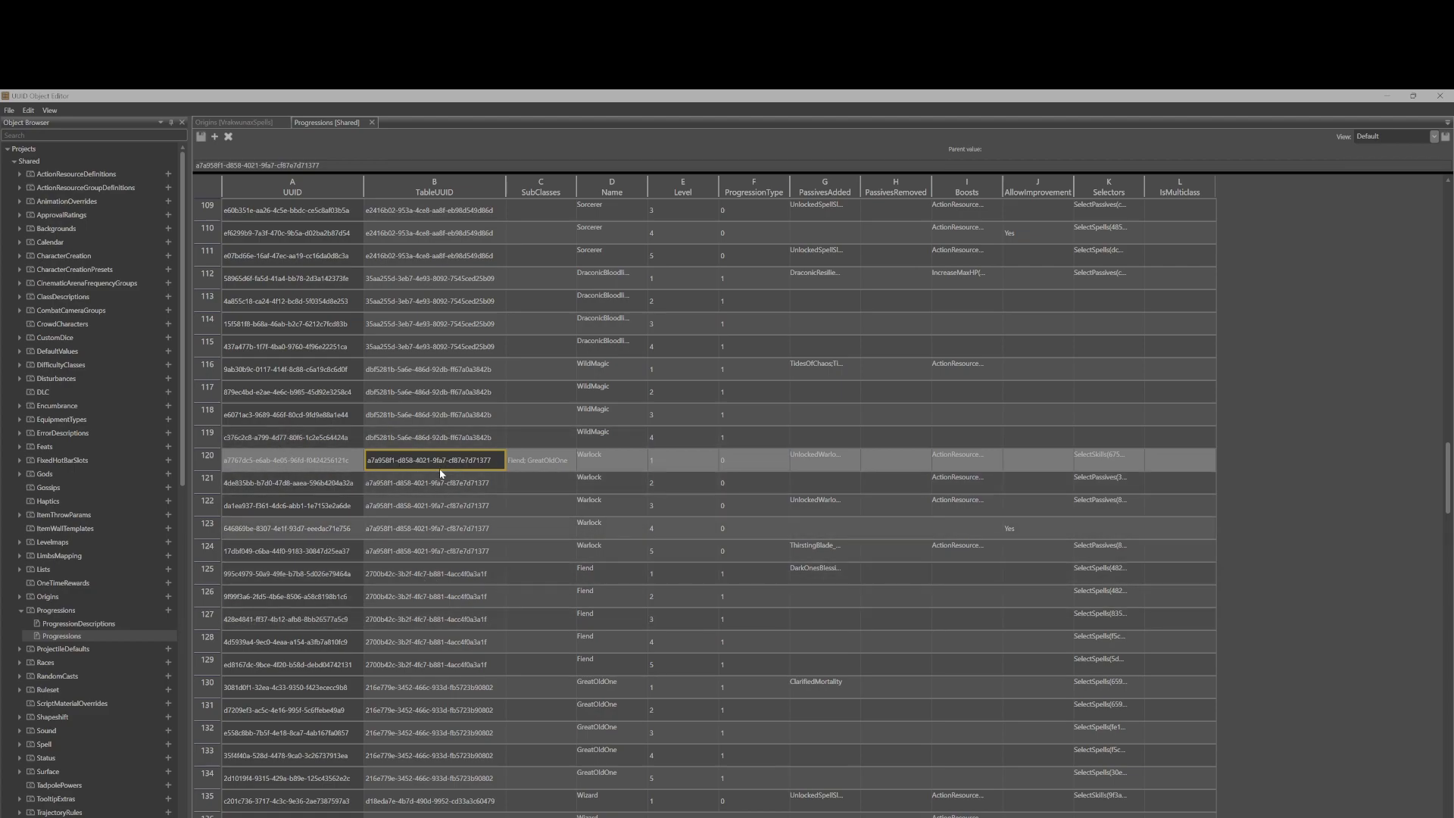
pyautogui.click(458, 575)
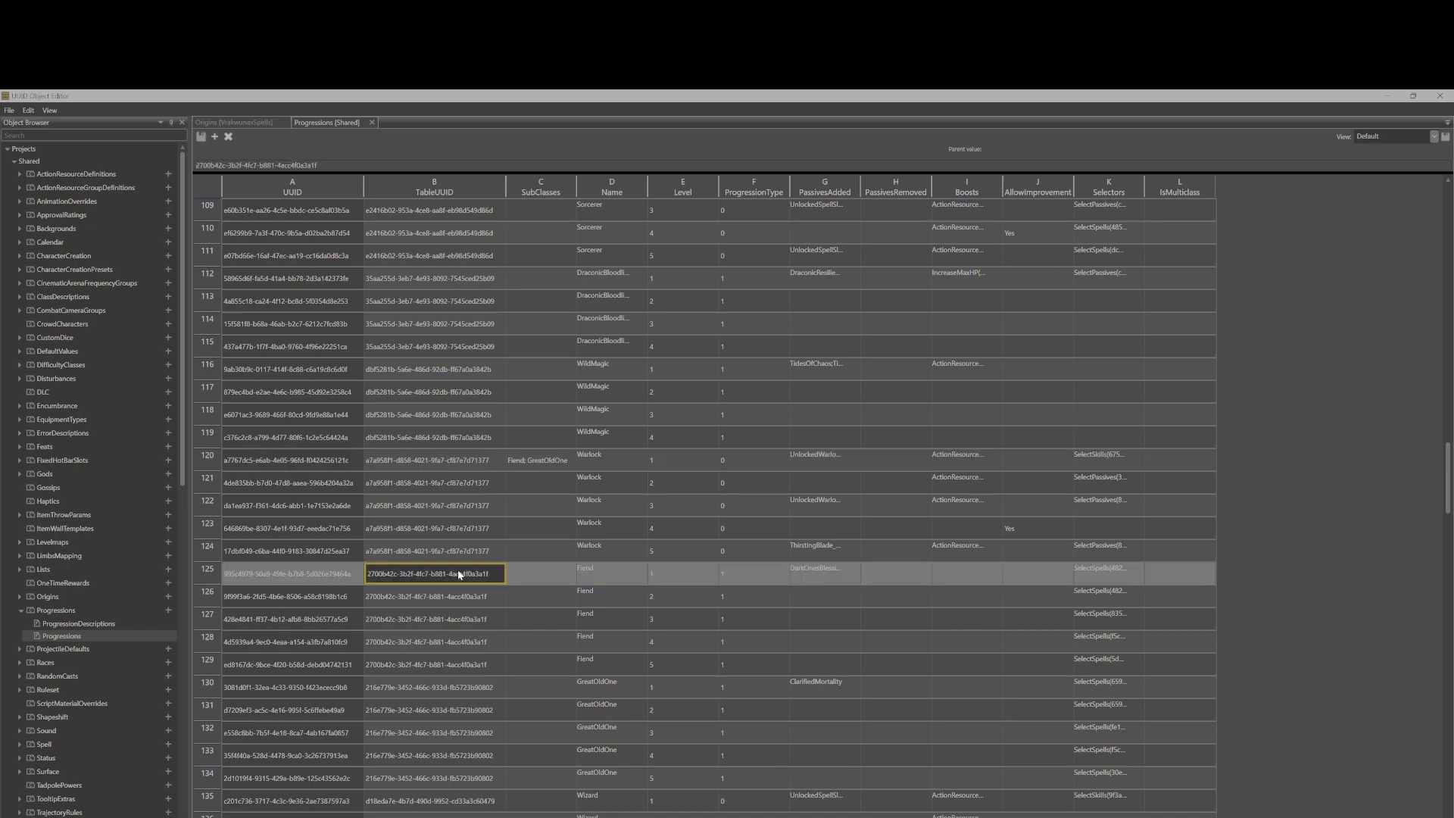
# Compare the origin's SubClassUUID against the Fiend entries in the Progressions table.
pyautogui.click(233, 121)
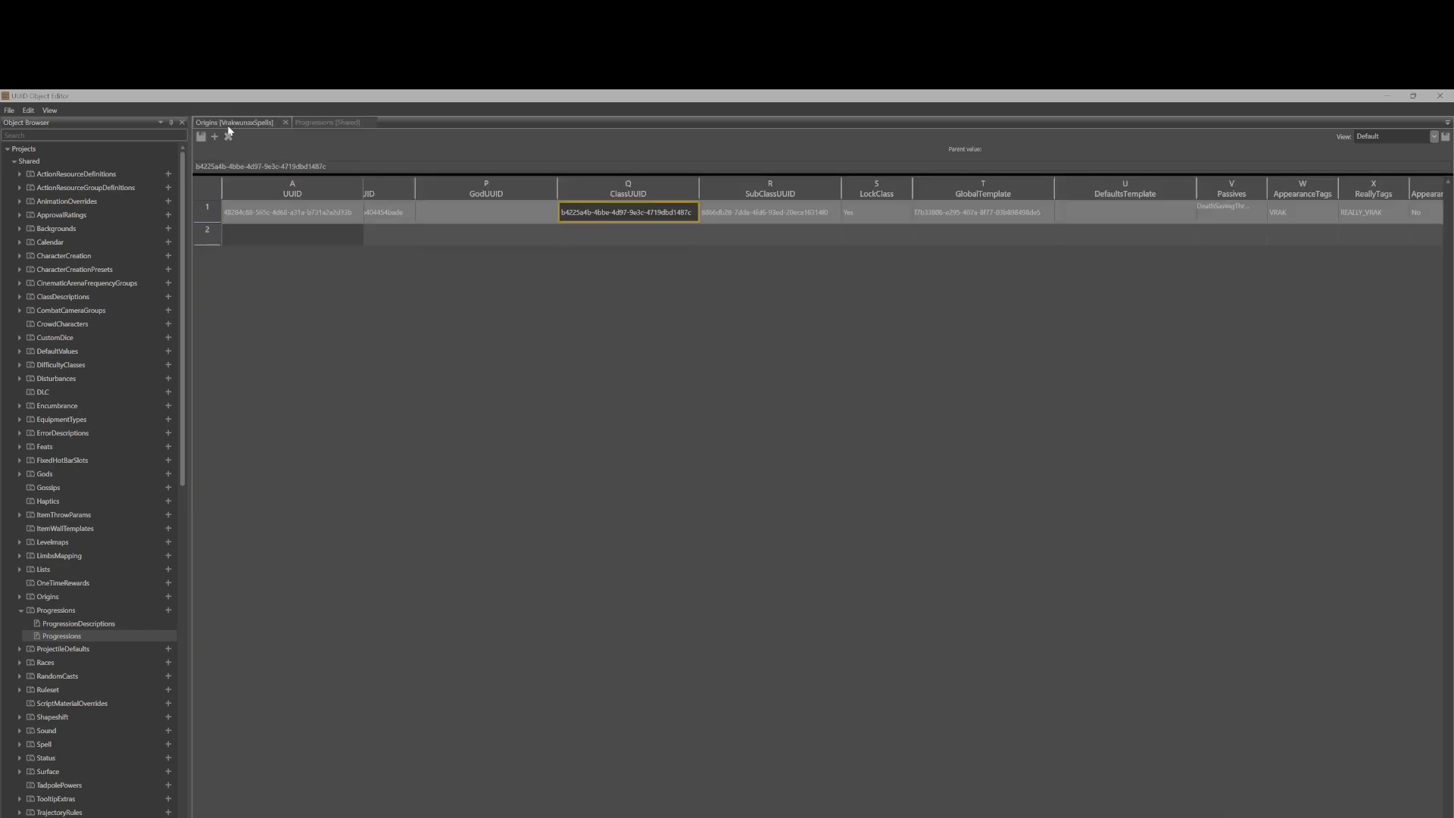
pyautogui.click(754, 214)
pyautogui.click(317, 123)
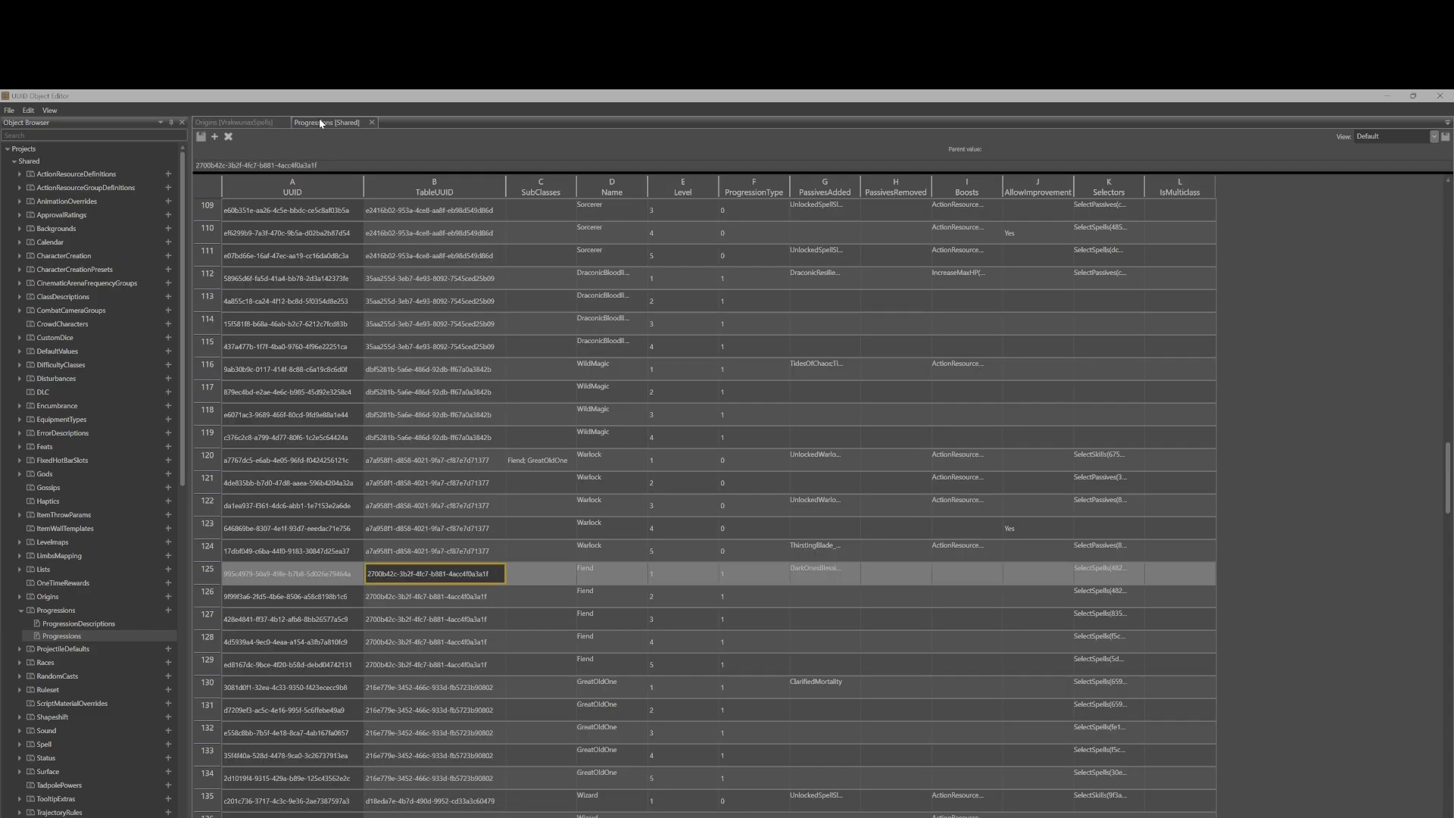
pyautogui.scroll(-2, 592, 453)
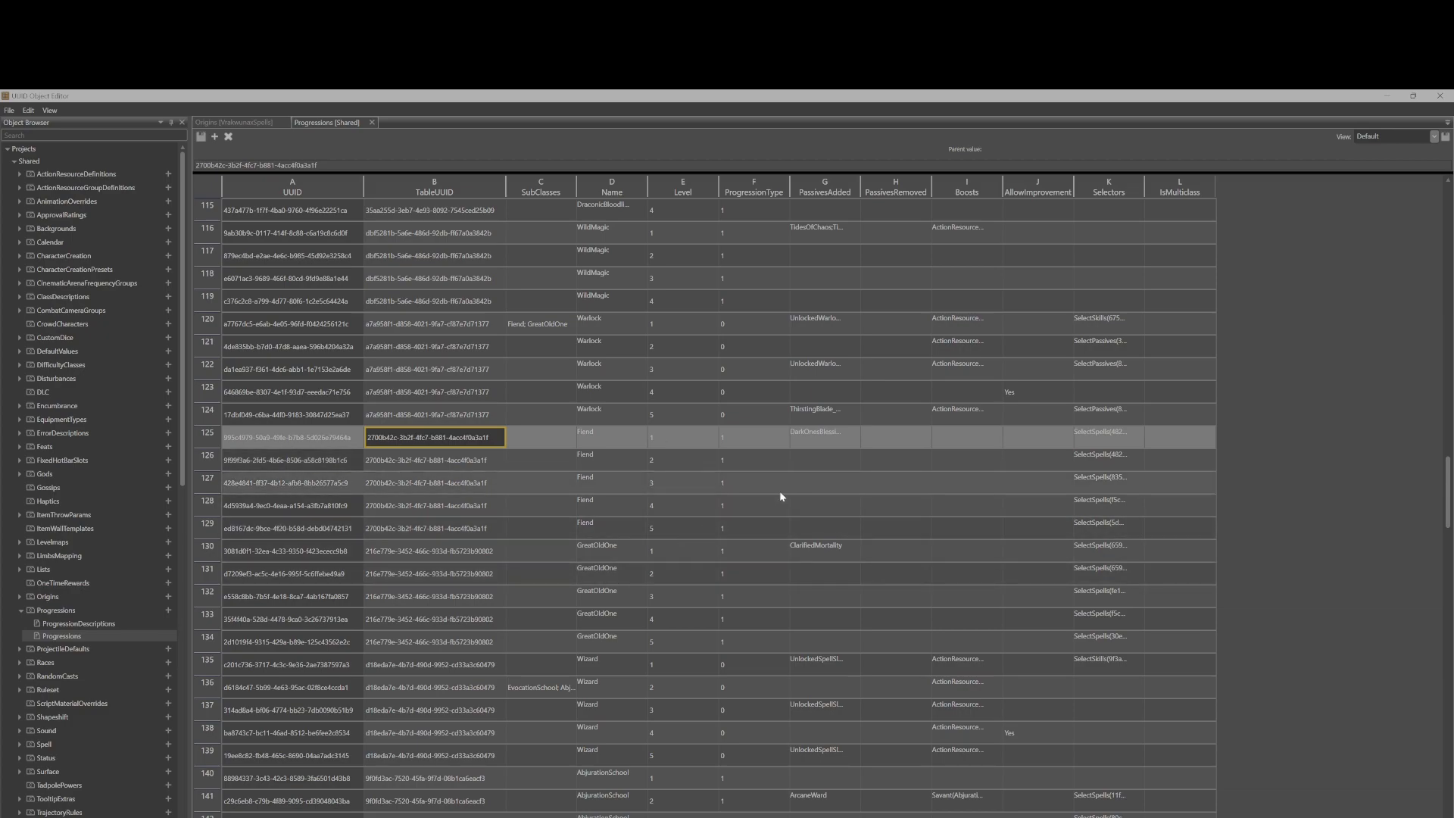
pyautogui.click(231, 119)
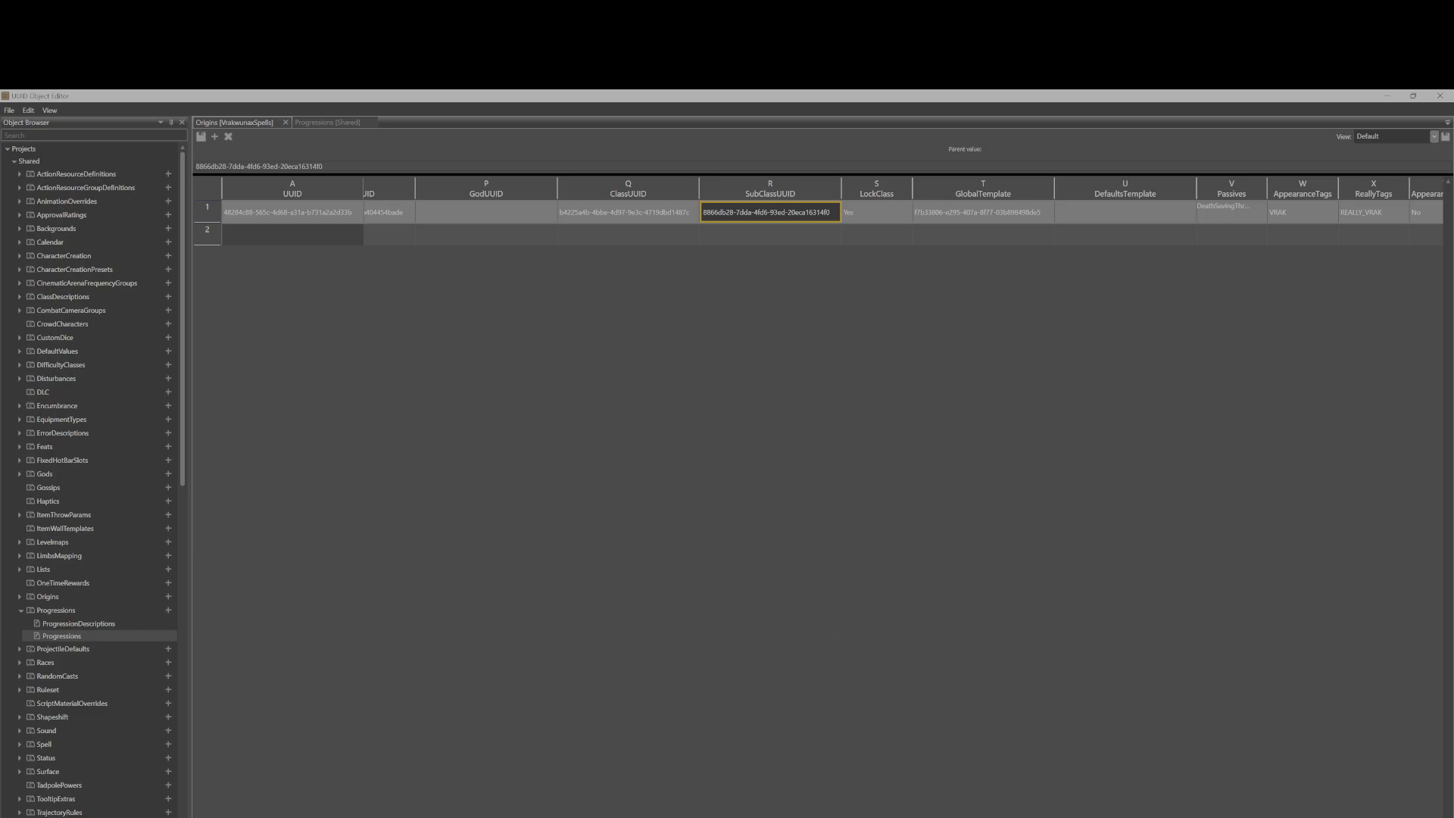
# Scroll further along the Vrakeunas row and inspect its Passives and AppearanceTags entries.
pyautogui.hscroll(3, 700, 215)
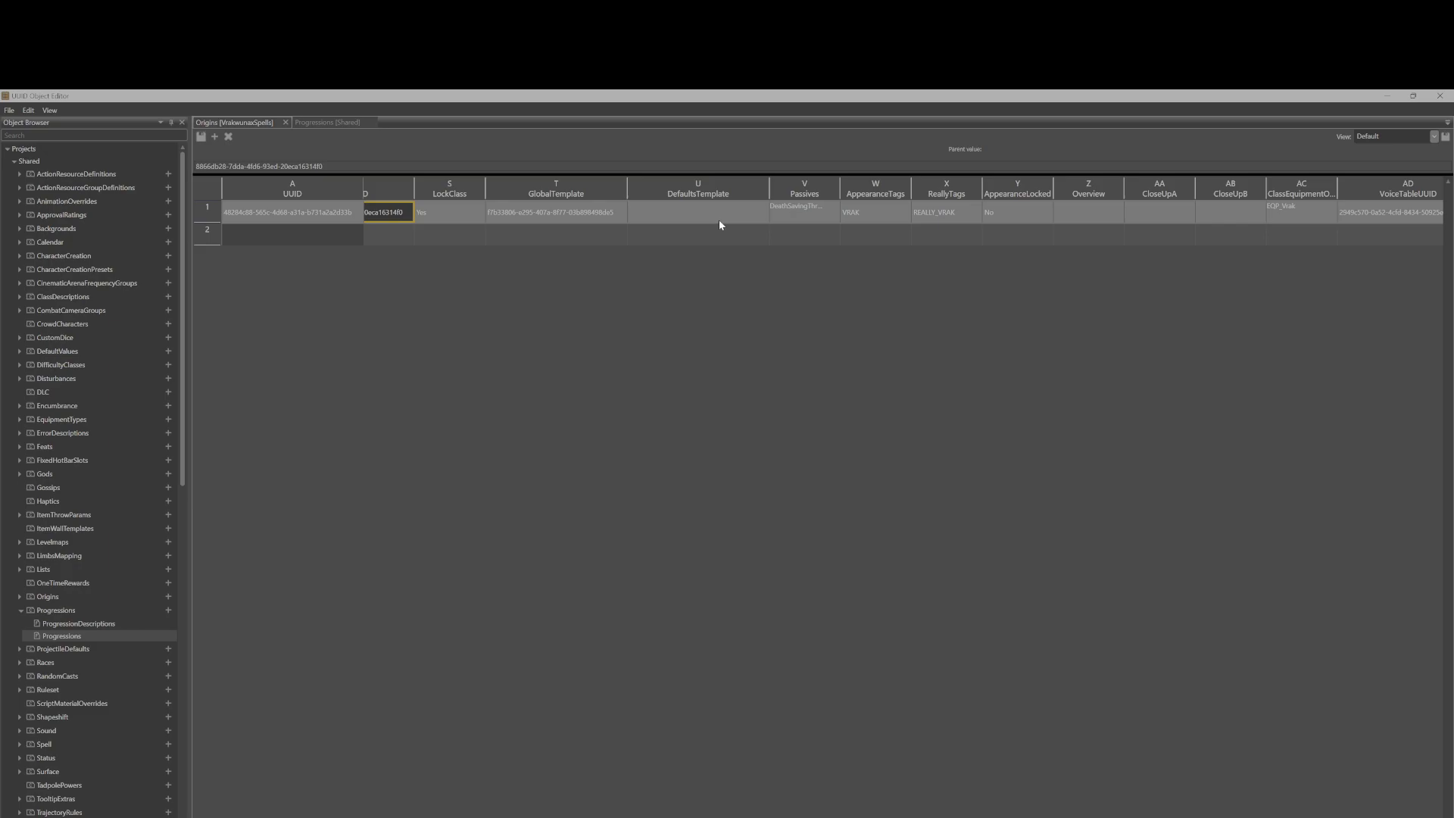
pyautogui.click(809, 214)
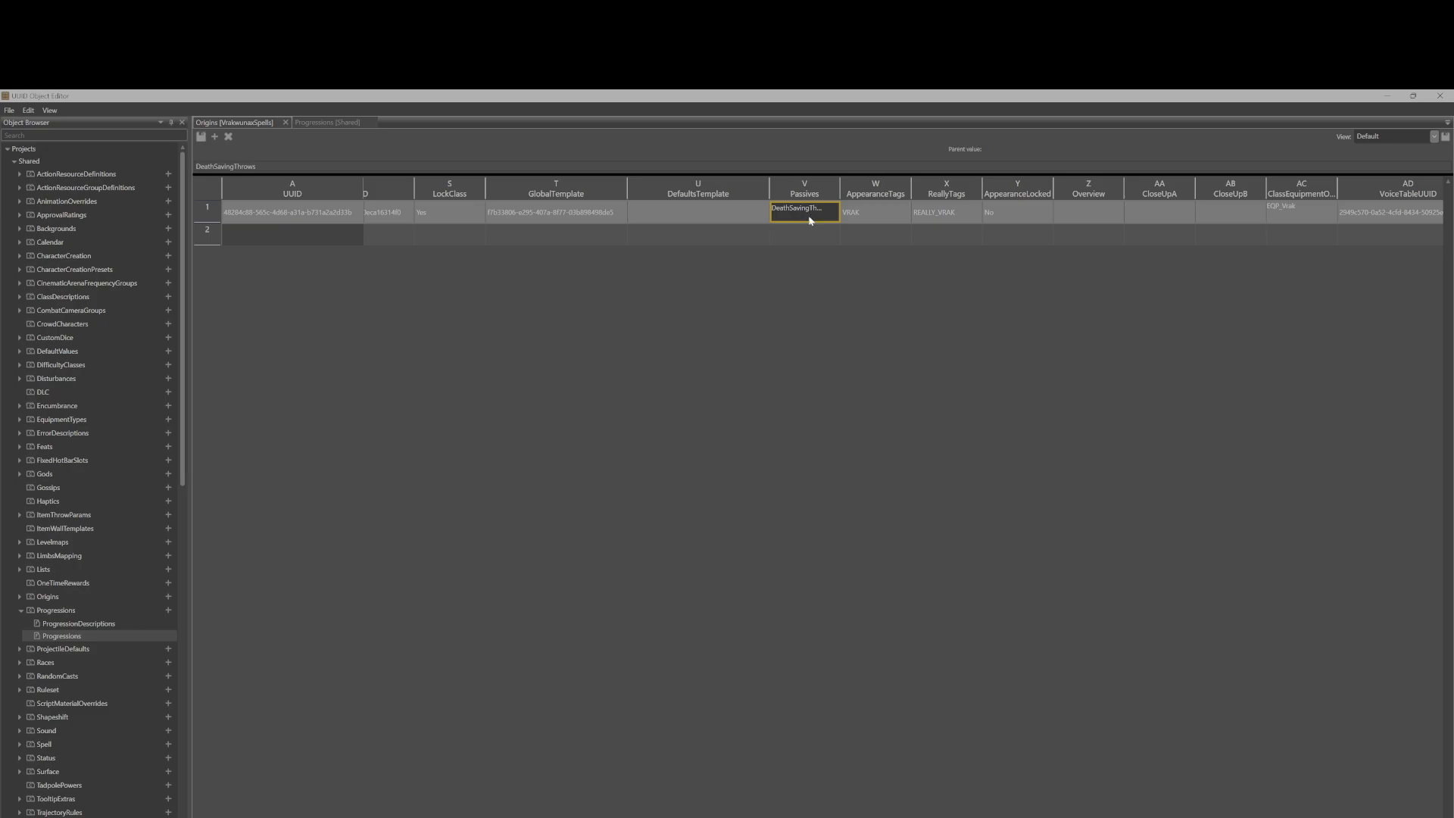
pyautogui.click(887, 217)
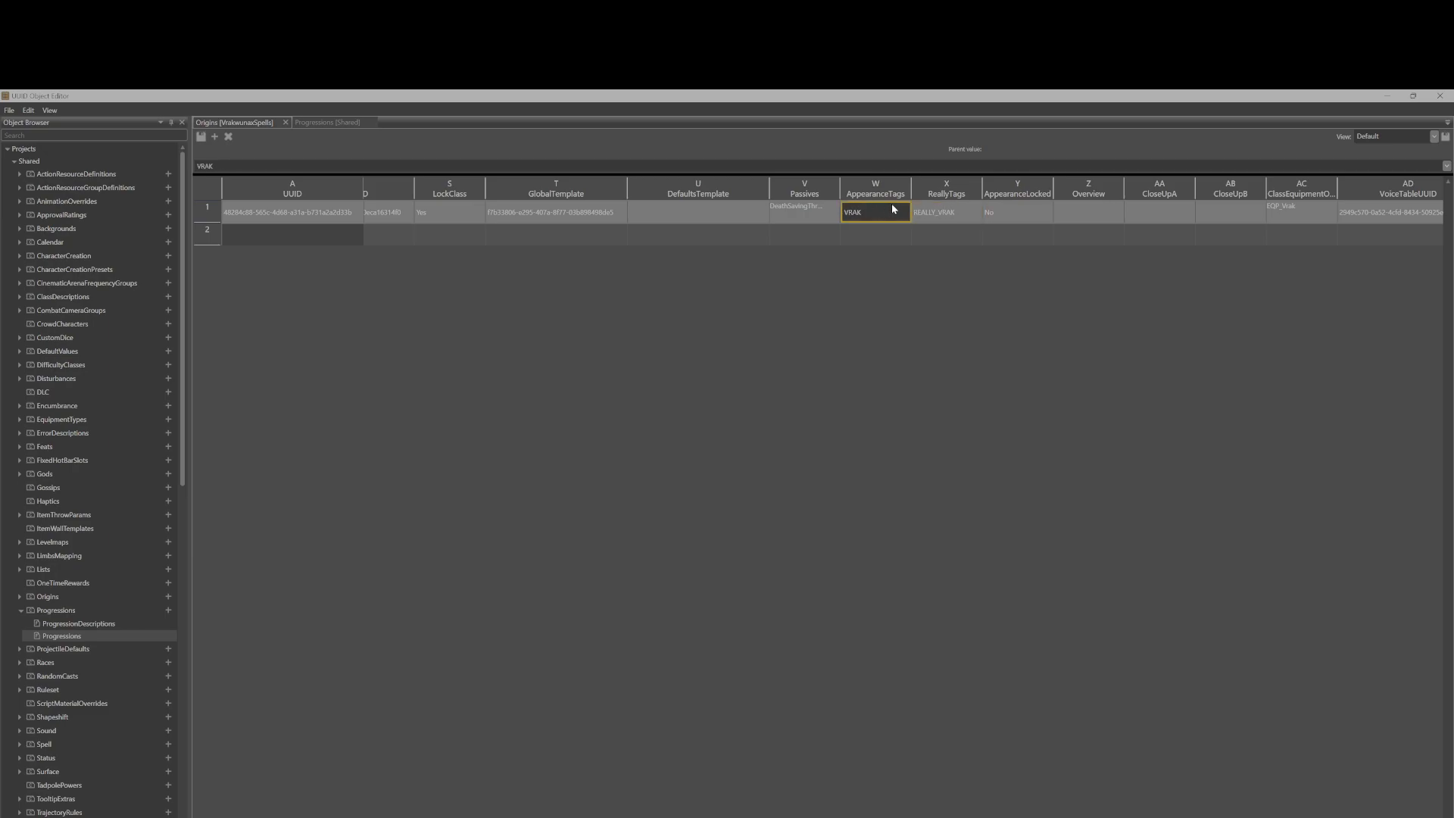
# Try setting the Vrakeunas origin's AppearanceLocked option to Yes, then return it to No.
pyautogui.click(1010, 217)
pyautogui.doubleClick(1046, 212)
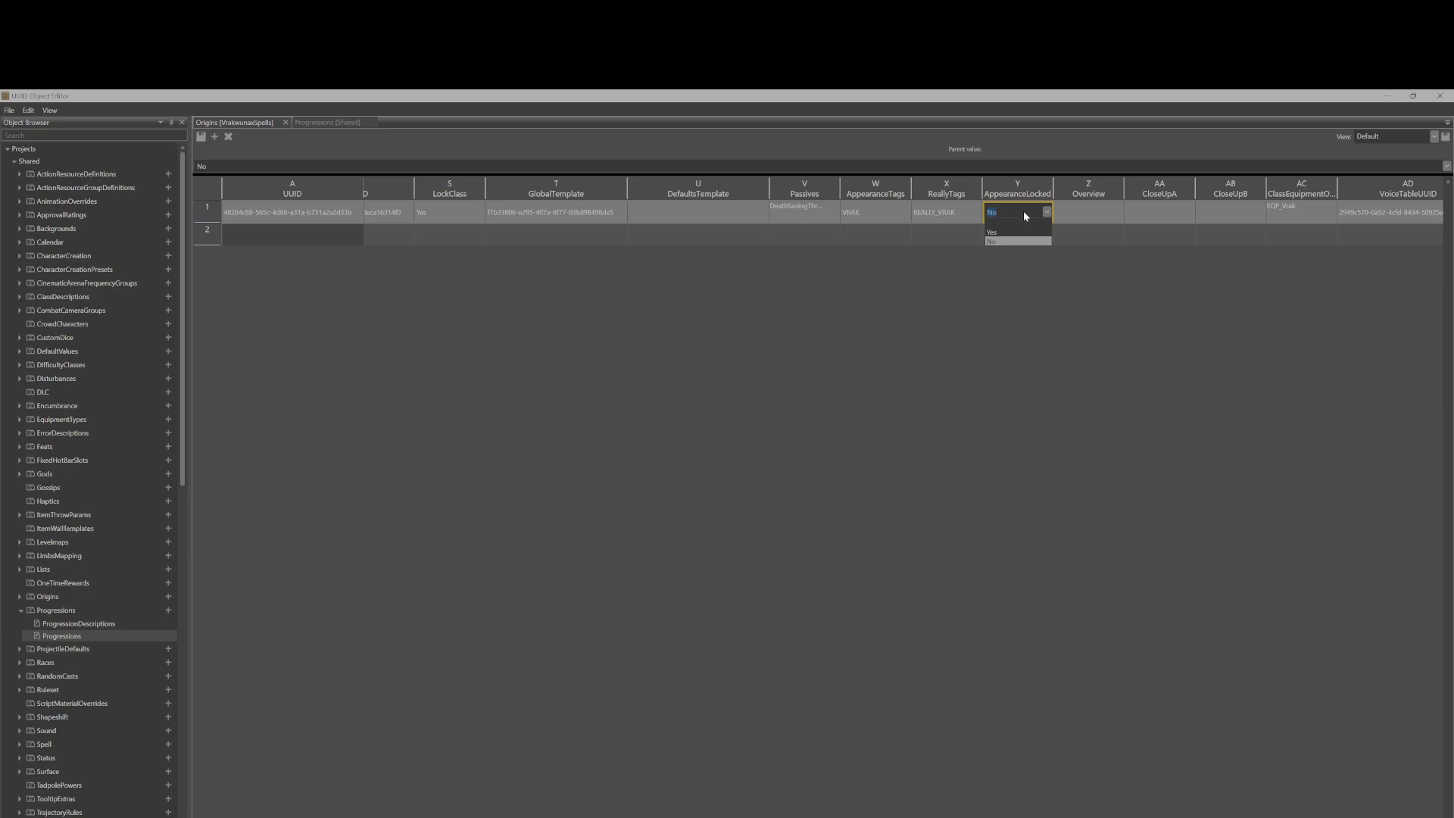
pyautogui.click(996, 232)
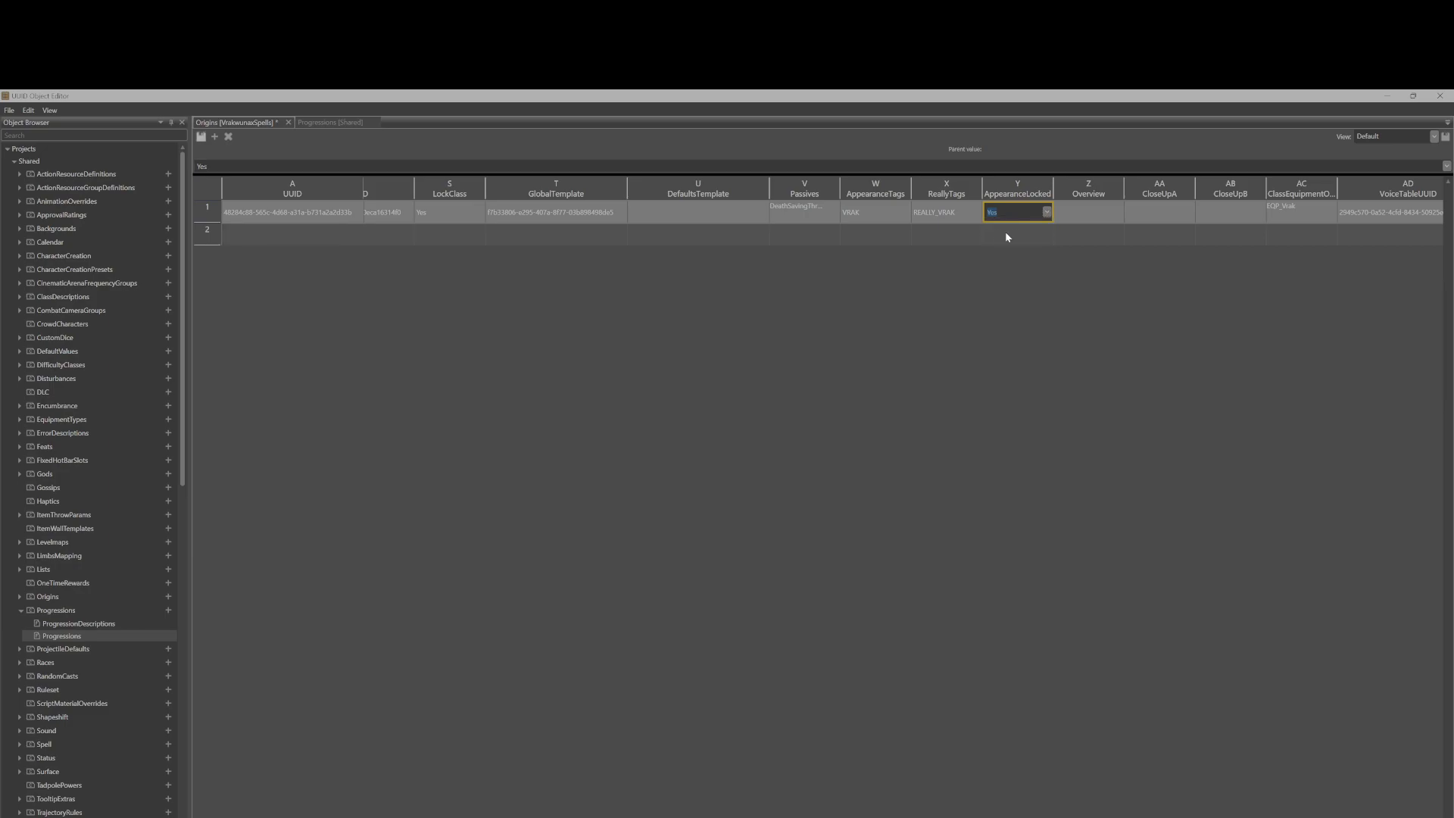
pyautogui.click(1048, 212)
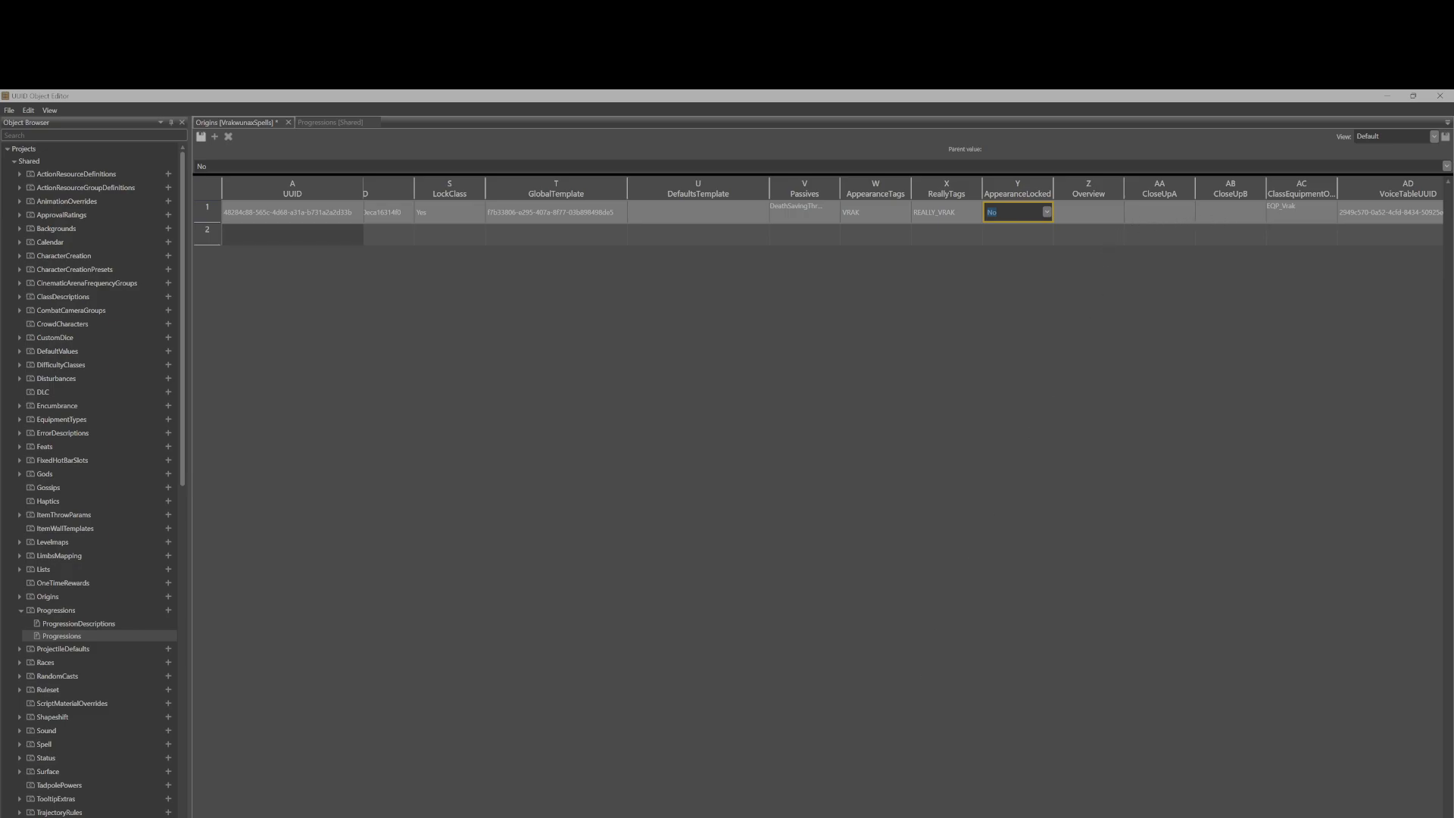
# Scroll along the Vrakeunas origin row and inspect its ClassEquipment entry and the voice and dialog UUIDs.
pyautogui.hscroll(3, 834, 212)
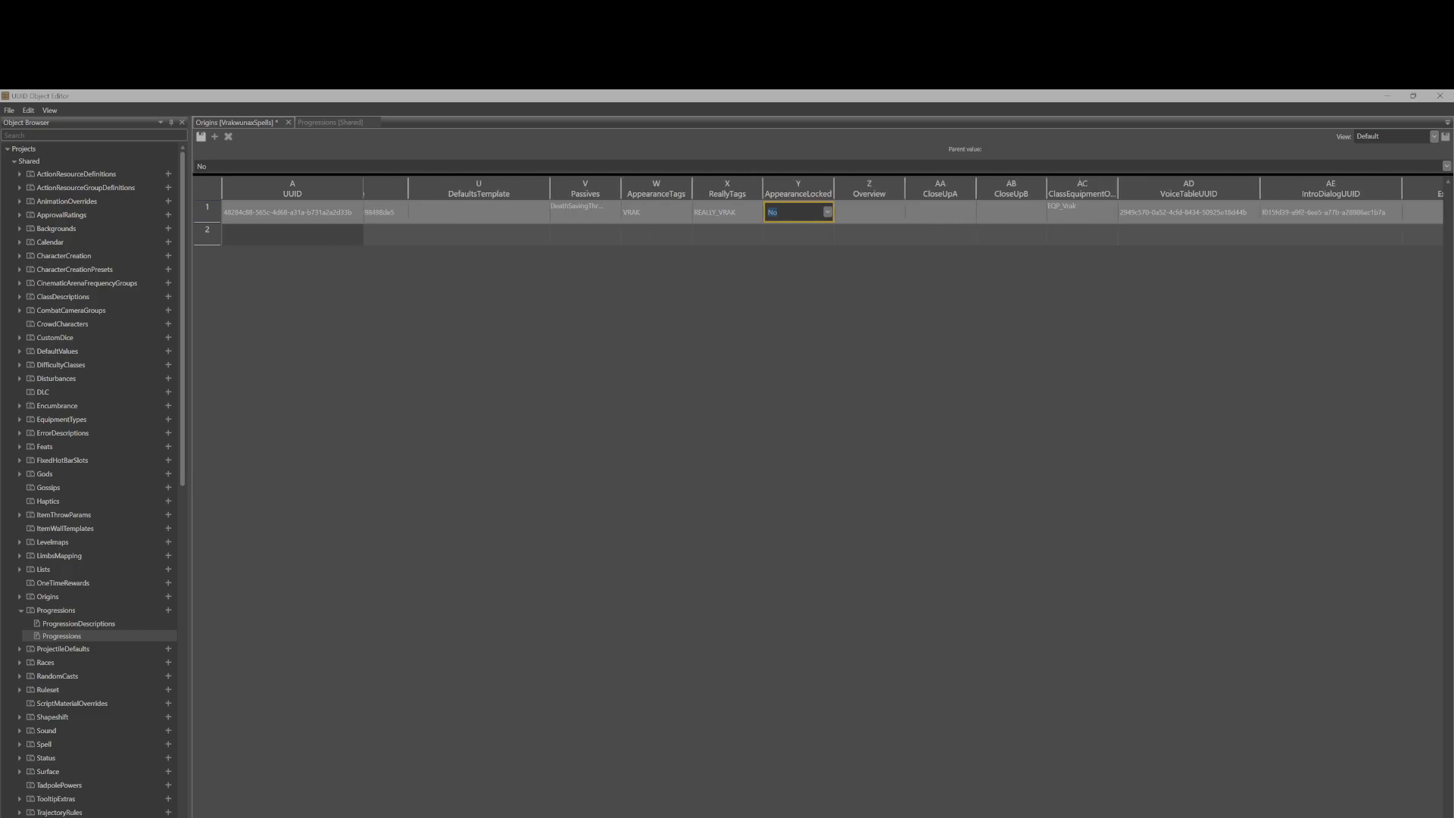
pyautogui.click(1080, 218)
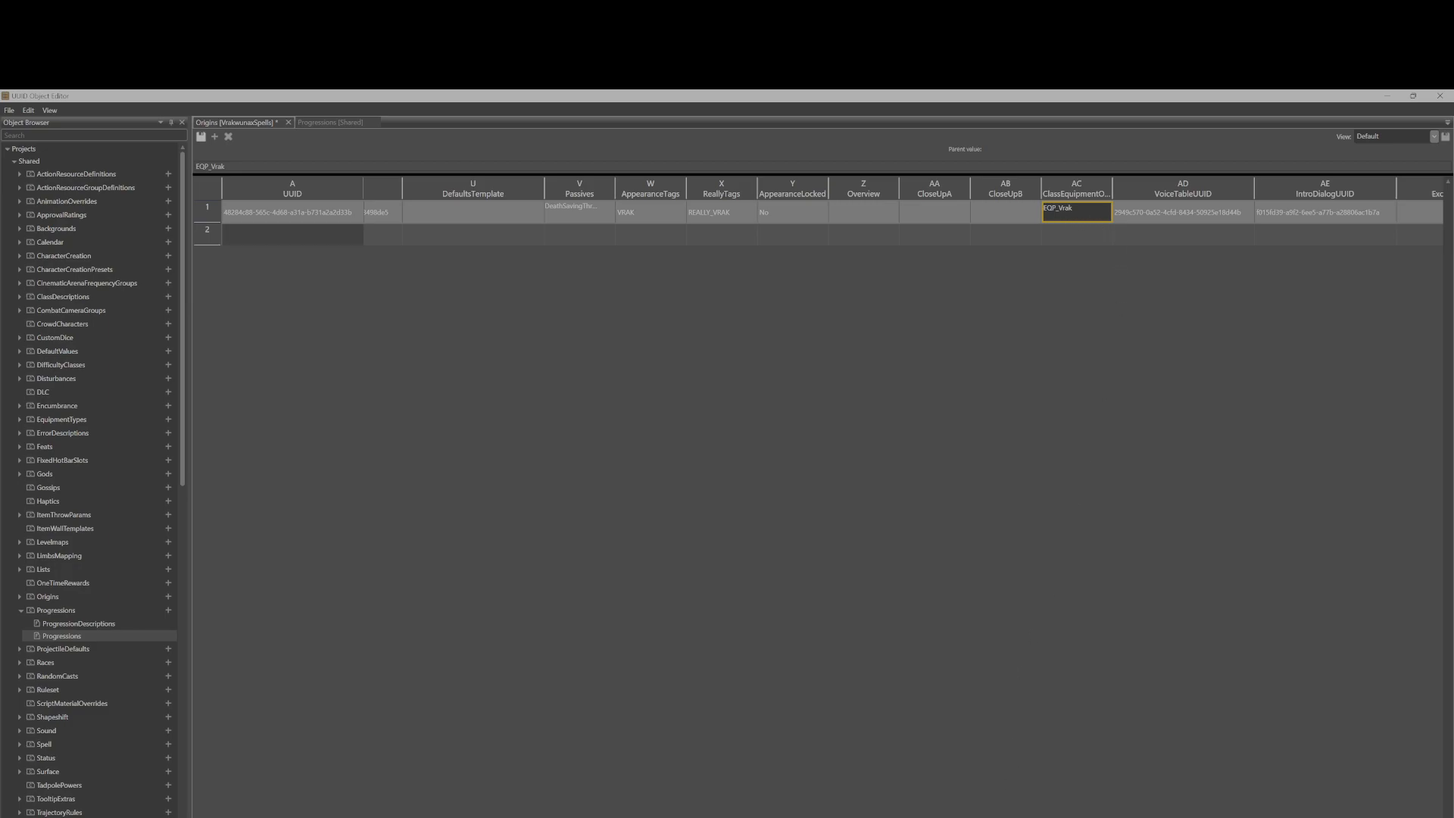
pyautogui.hscroll(1, 834, 212)
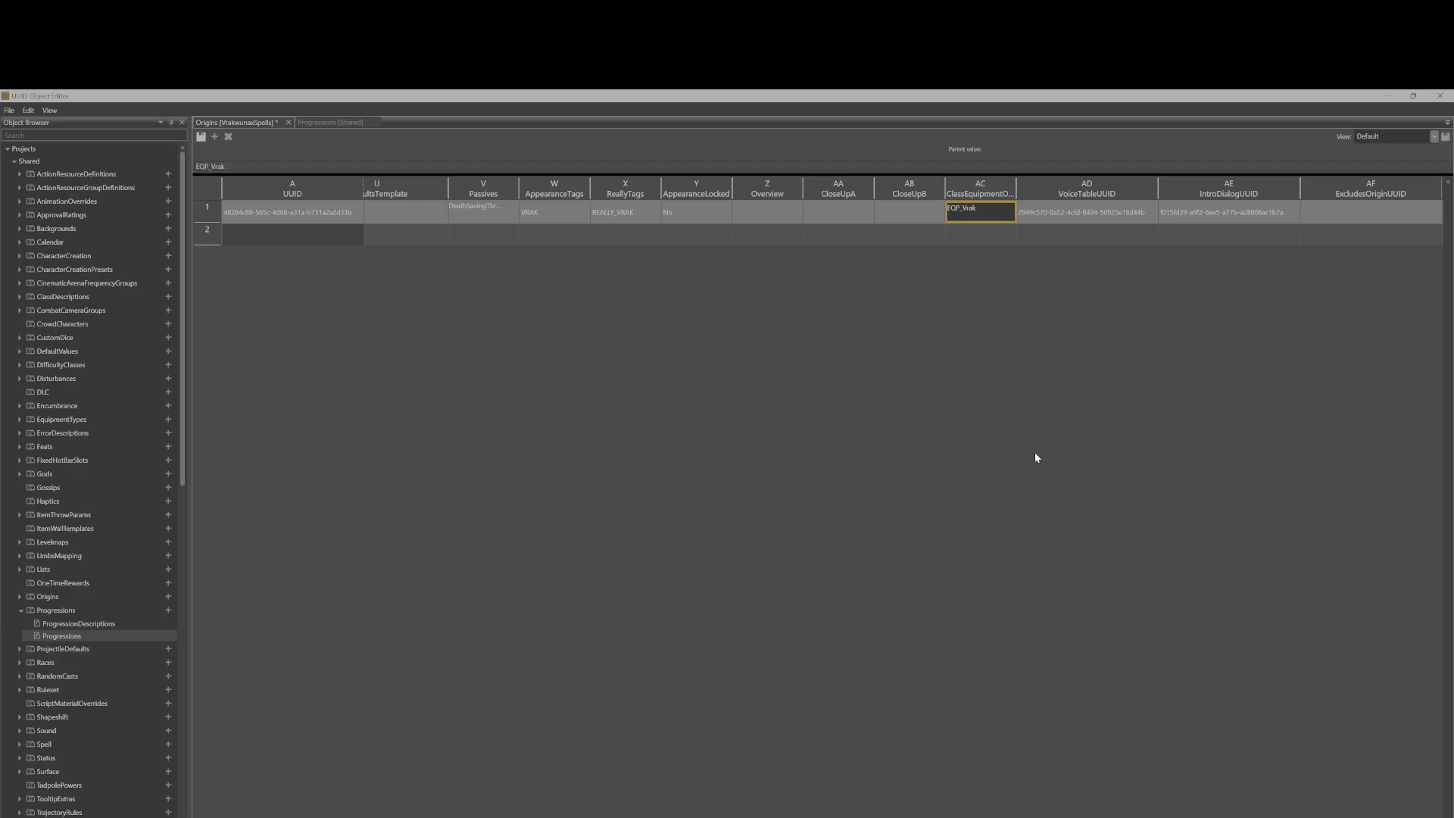
# Open the Stats Editor and load the Character stats table of the VrakeunasSpells project, enlarging the editor window.
pyautogui.moveTo(562, 97); pyautogui.dragTo(677, 263)
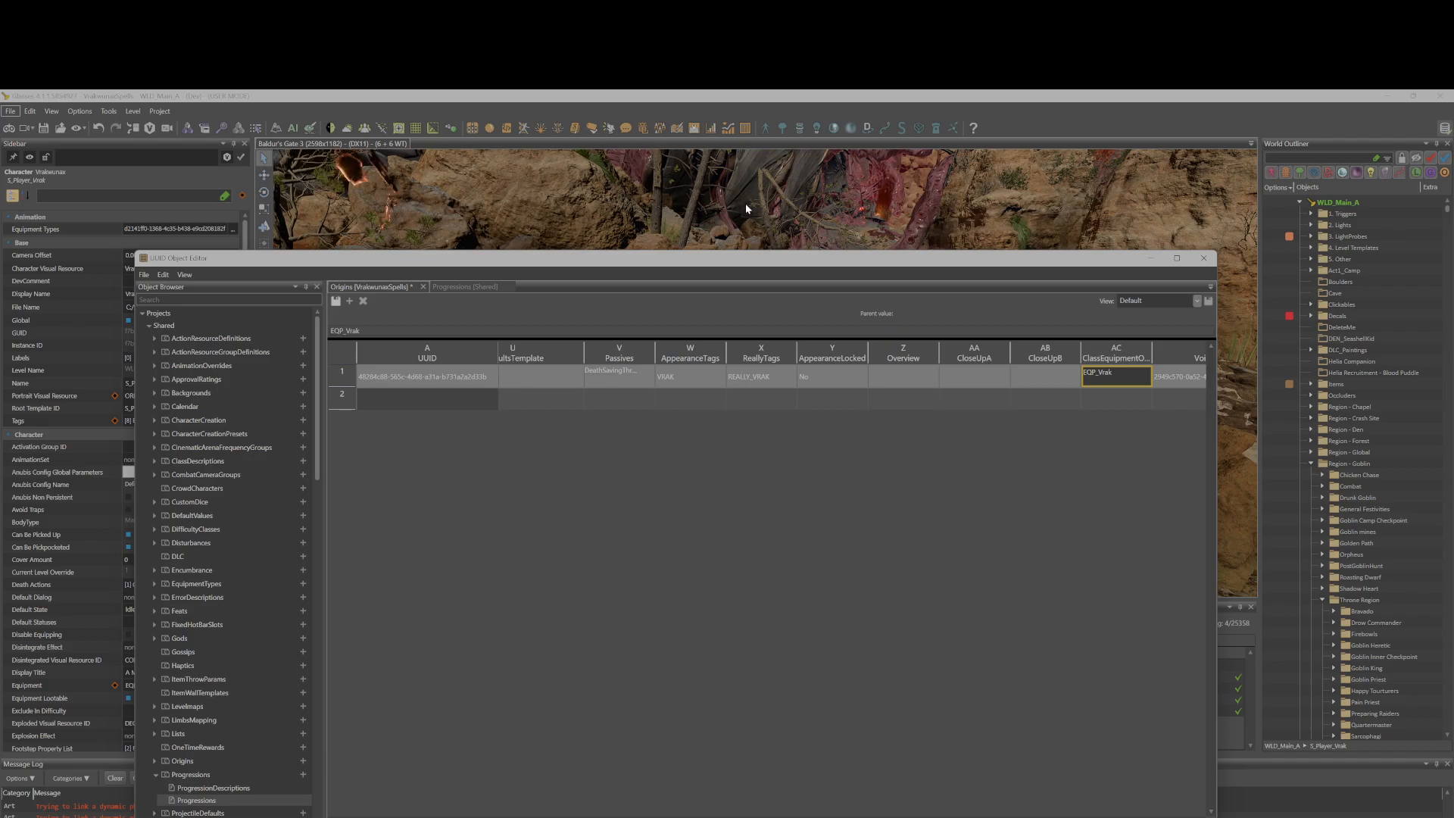
pyautogui.click(1003, 120)
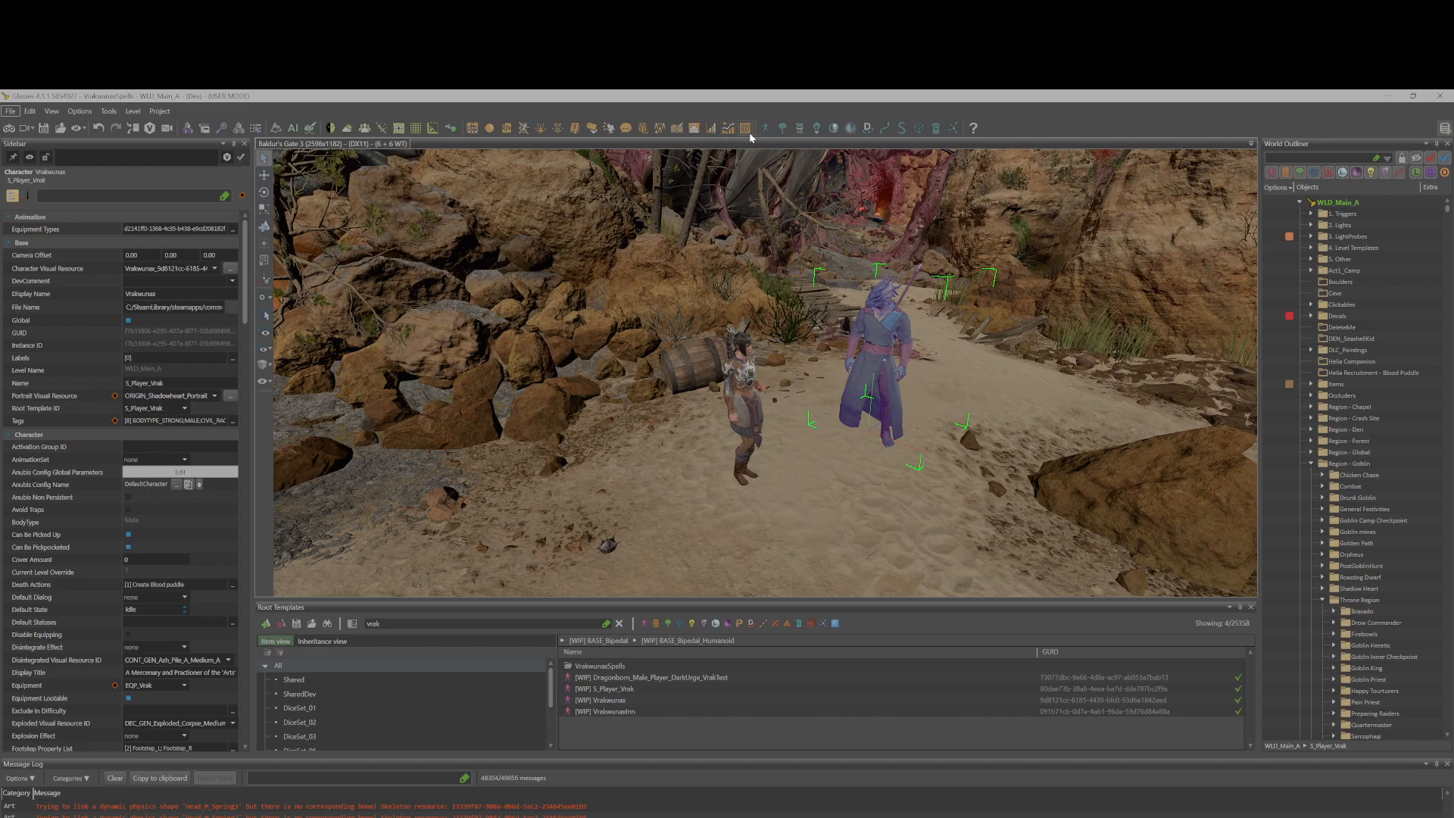
pyautogui.click(706, 131)
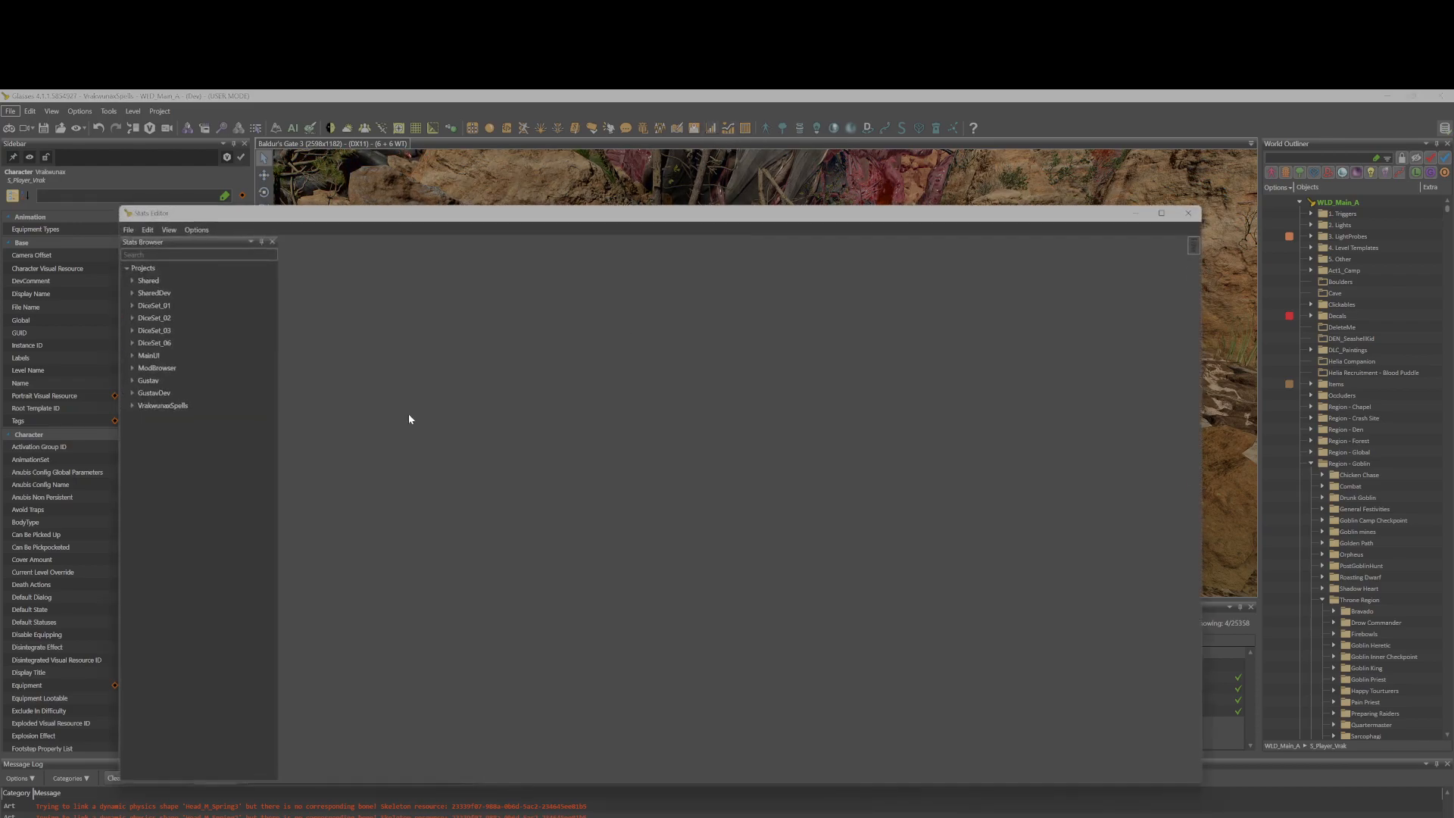
pyautogui.click(132, 406)
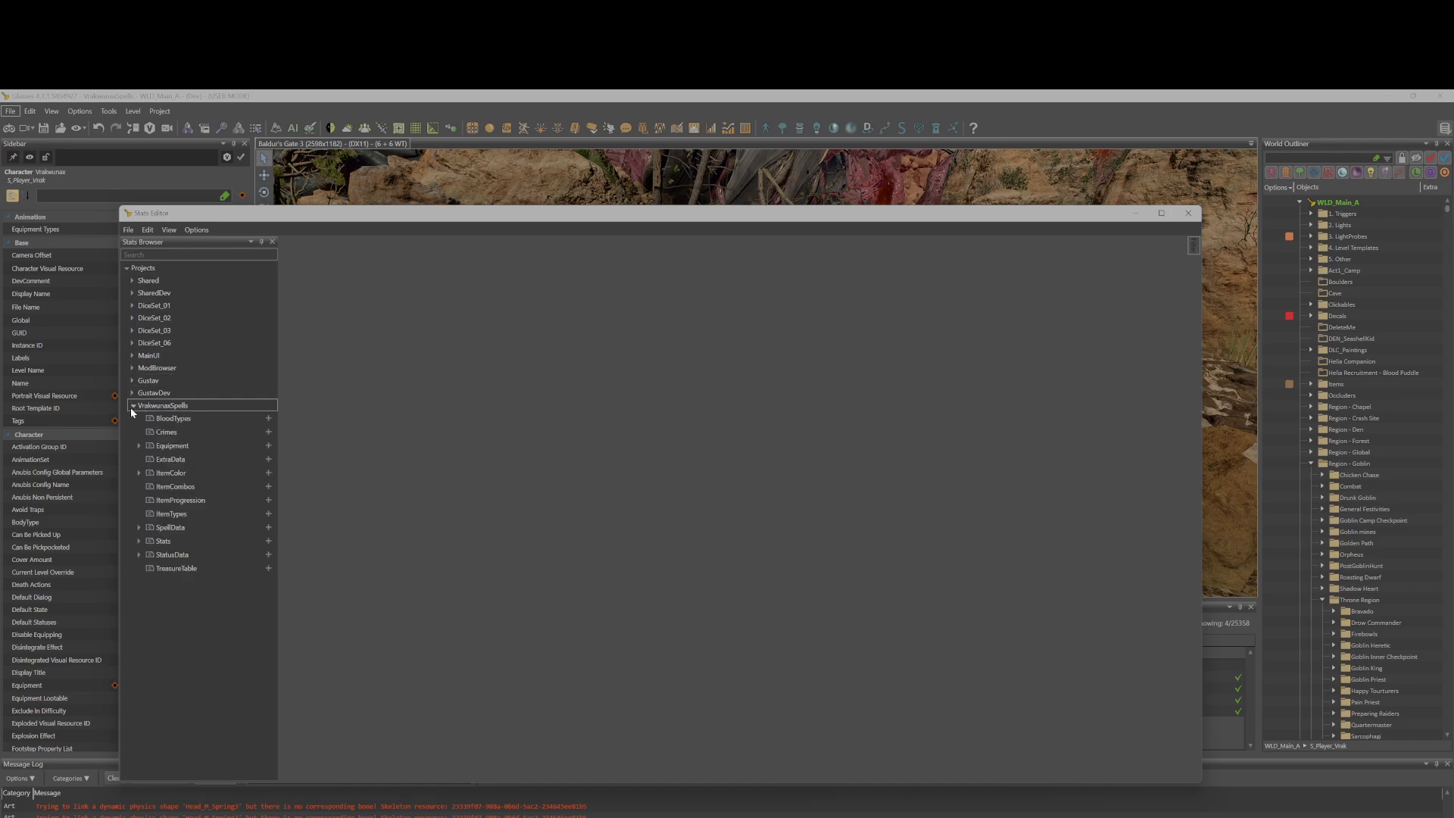
pyautogui.click(139, 541)
pyautogui.doubleClick(175, 567)
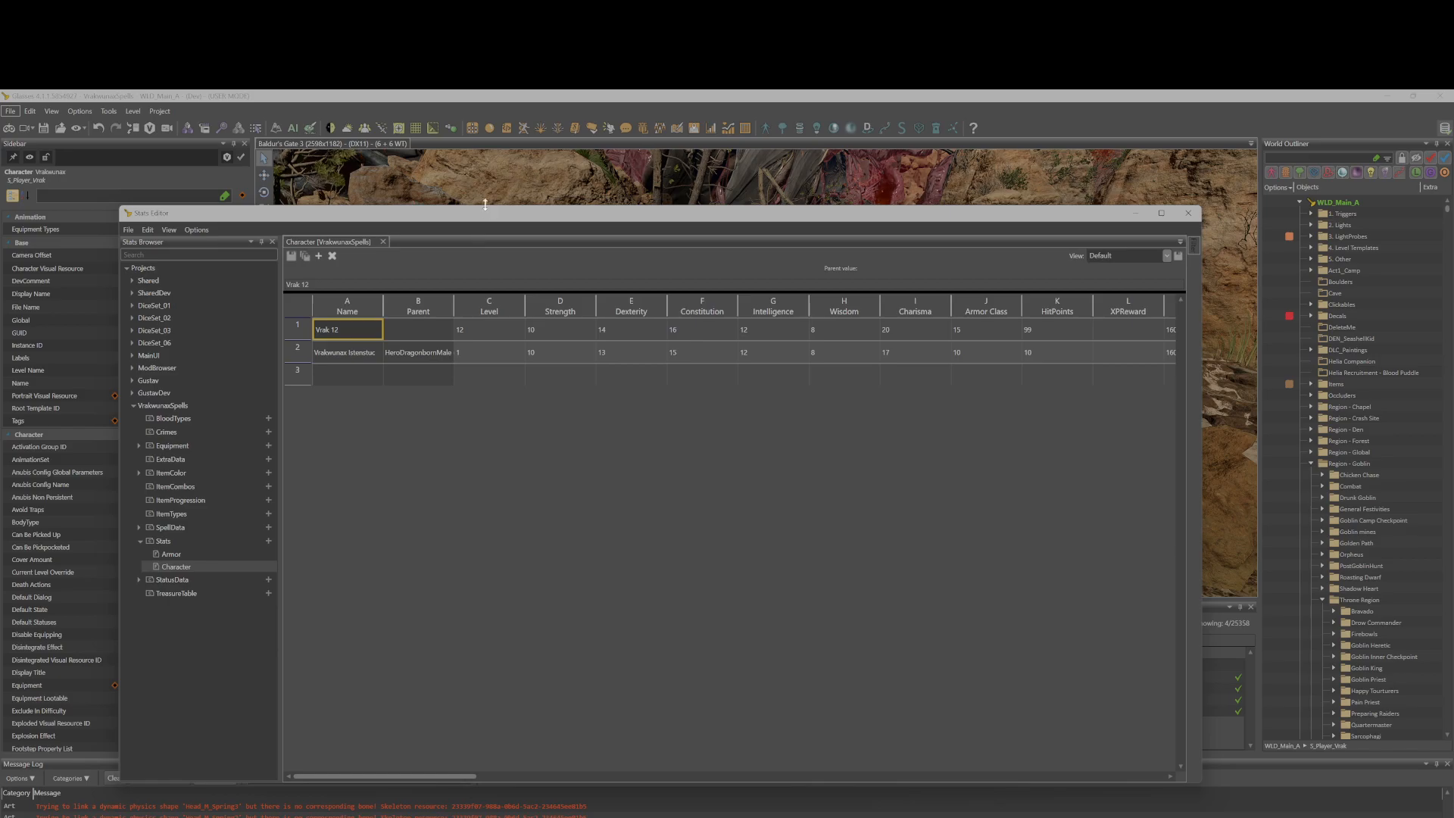
pyautogui.moveTo(587, 220); pyautogui.dragTo(844, 190)
pyautogui.moveTo(246, 302); pyautogui.dragTo(250, 428)
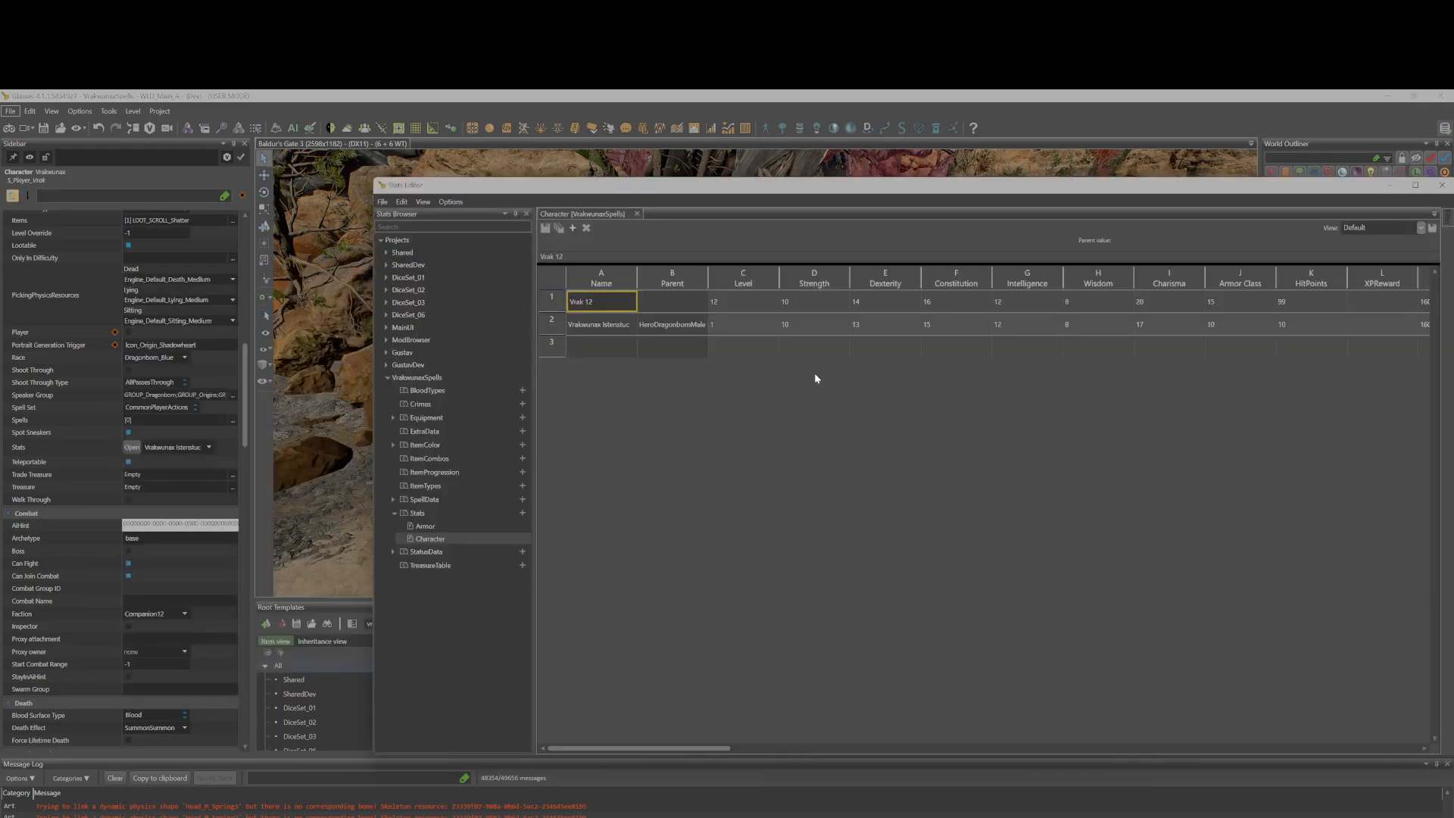
pyautogui.doubleClick(984, 186)
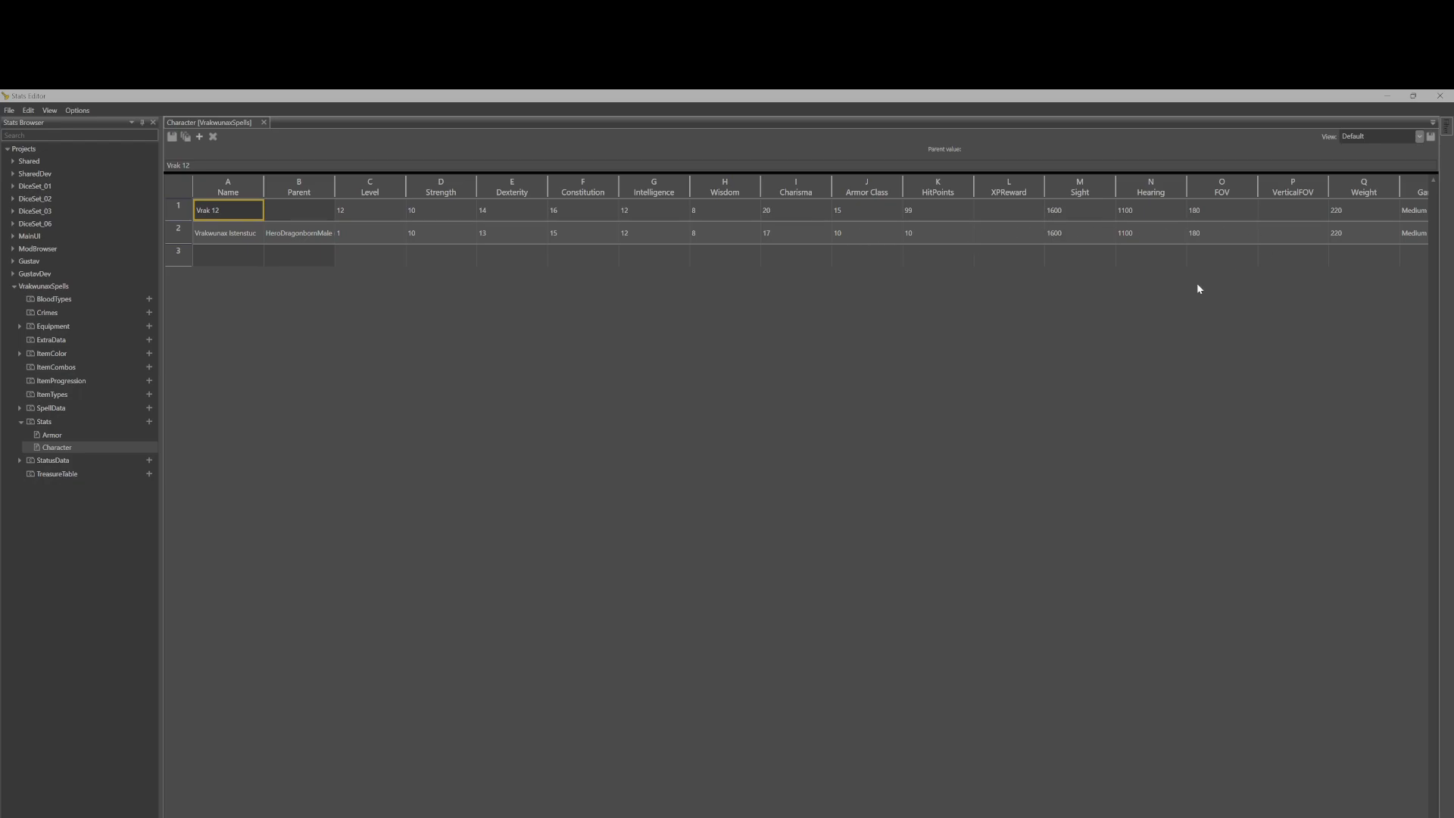
# Set the Weight of both character stat rows to 150.
pyautogui.hscroll(12, 796, 492)
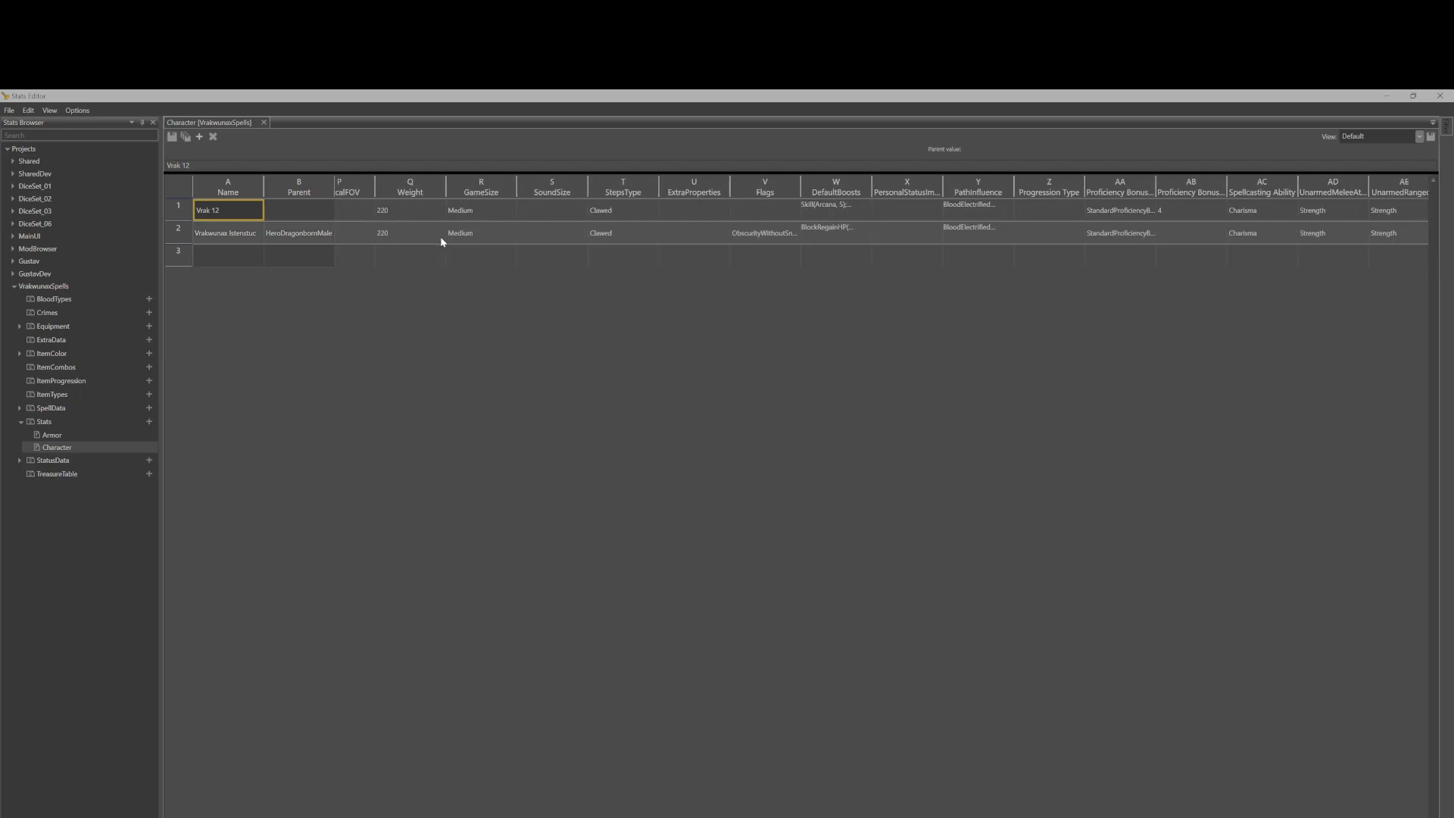
pyautogui.doubleClick(413, 240)
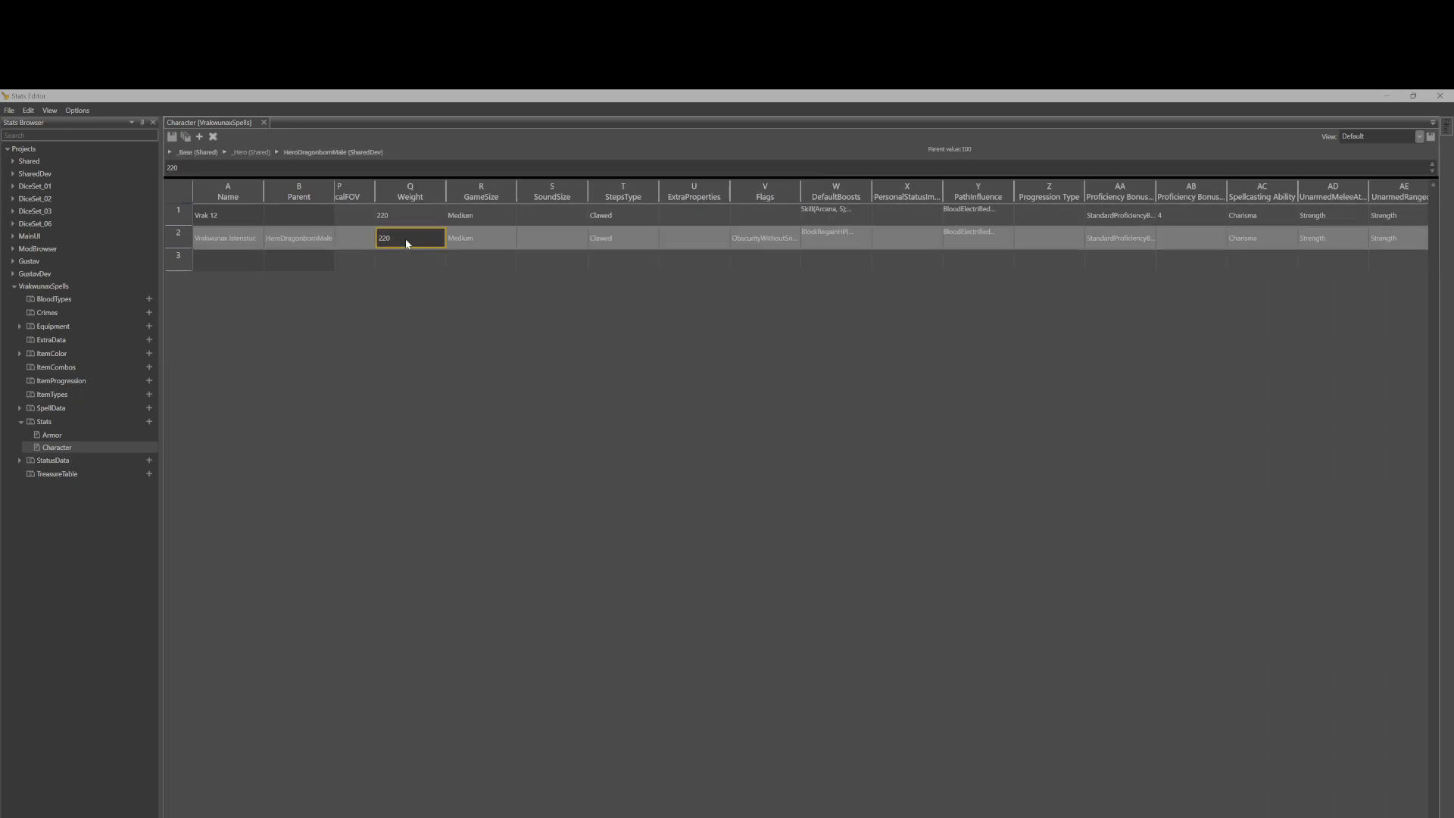
pyautogui.write('150')
pyautogui.click(406, 218)
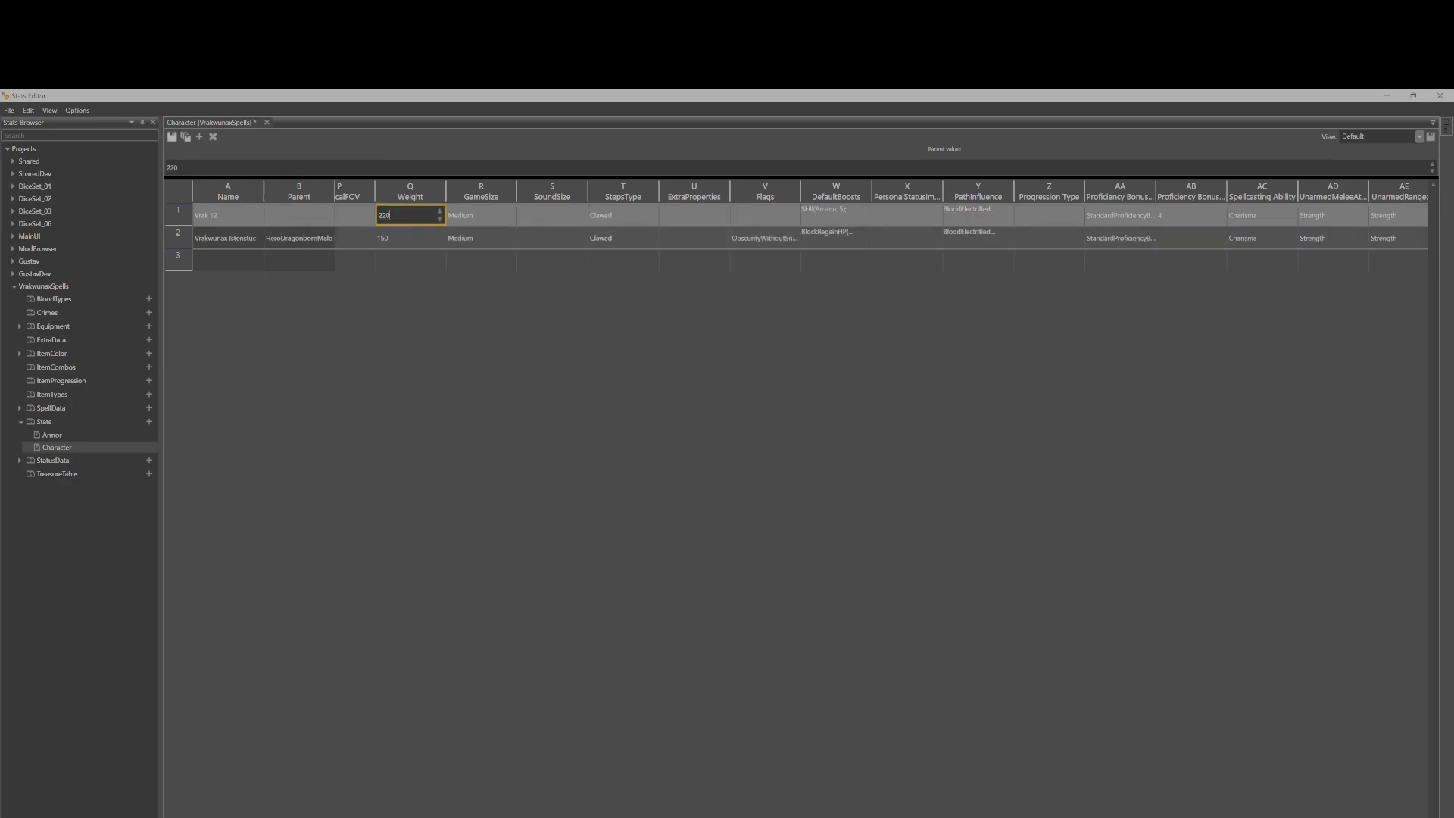
pyautogui.write('150')
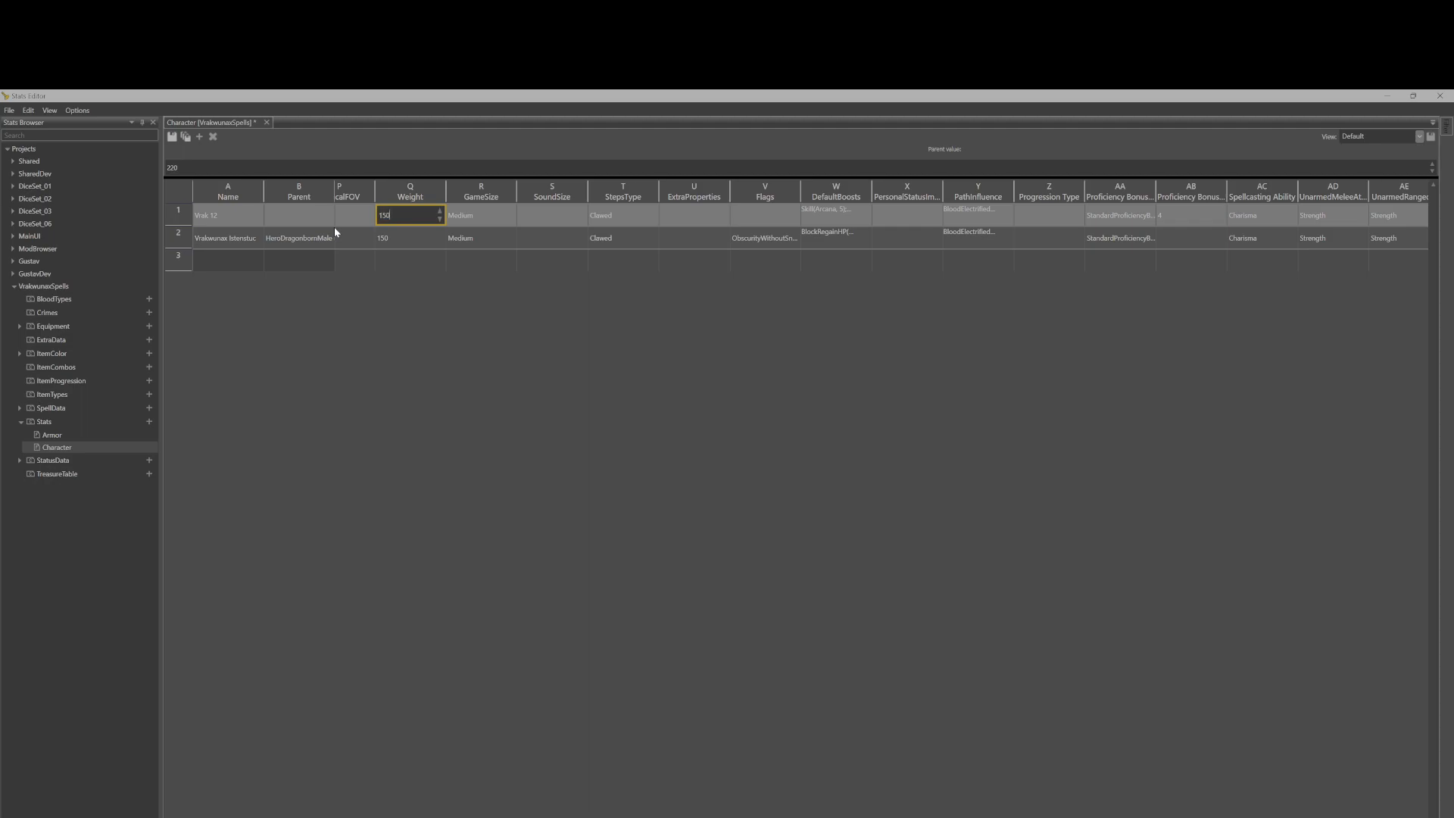
# Review the StepsType options and the Flags value of the second character row.
pyautogui.click(551, 237)
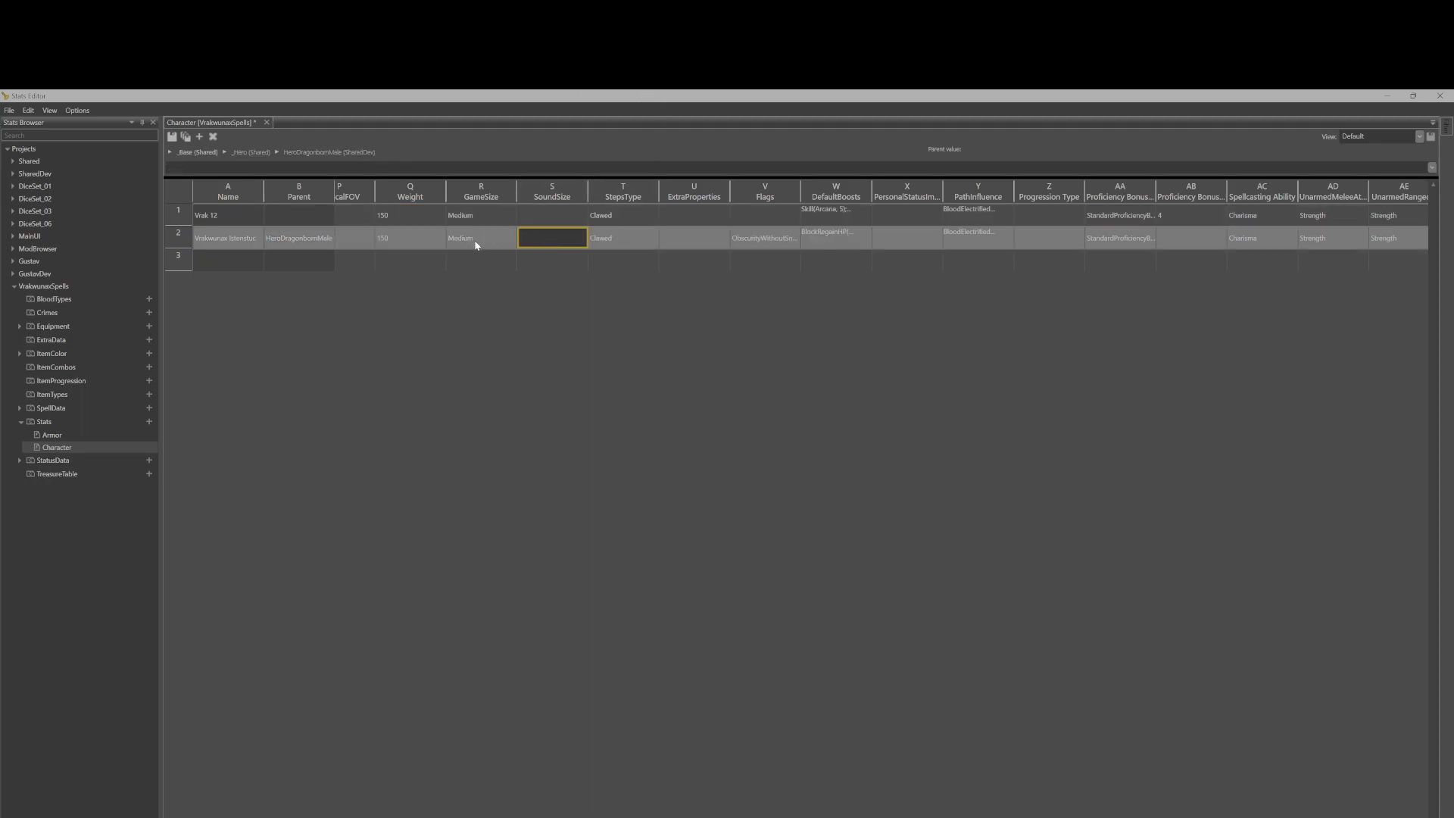
pyautogui.doubleClick(630, 237)
pyautogui.click(654, 238)
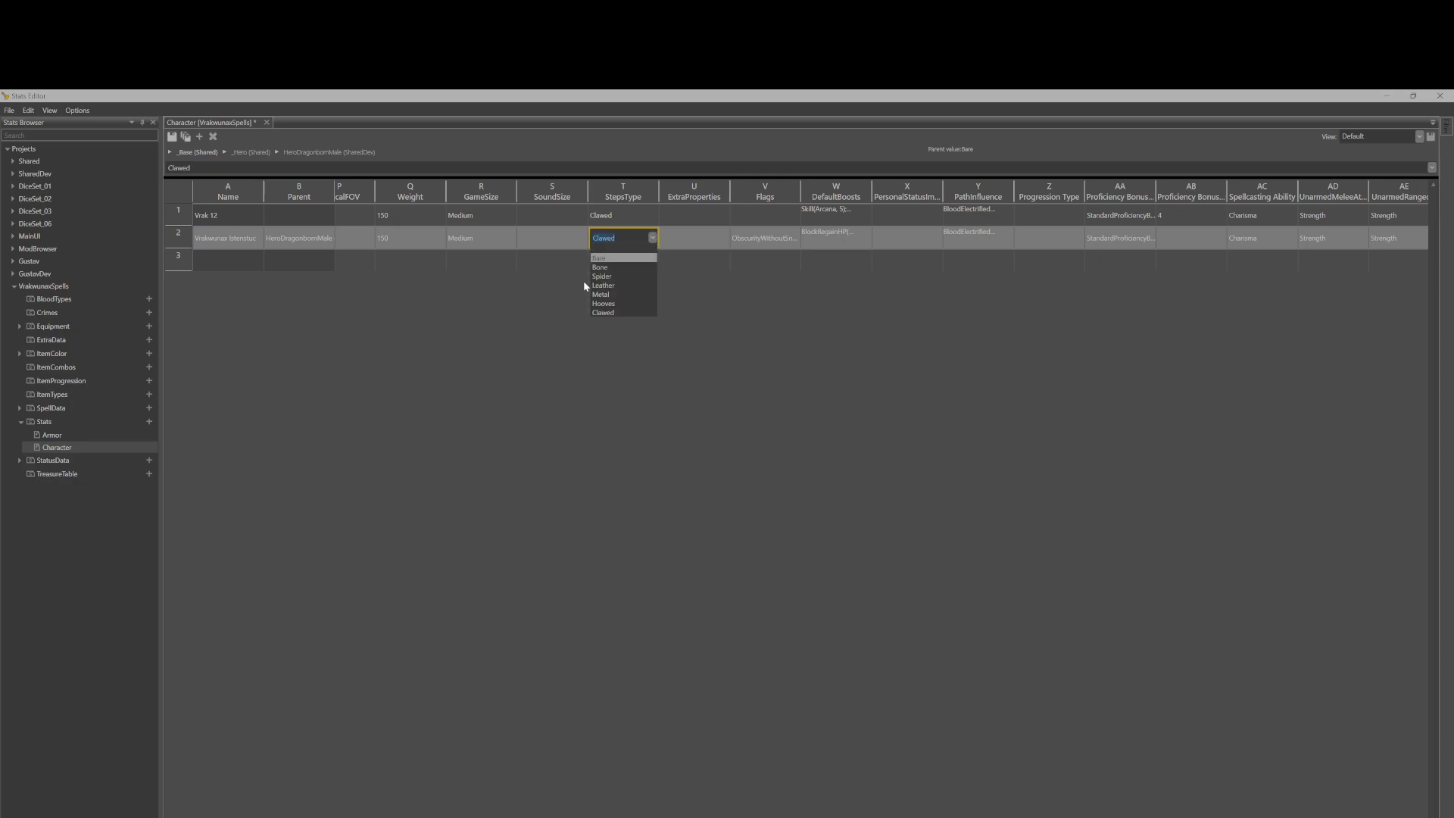
pyautogui.click(653, 238)
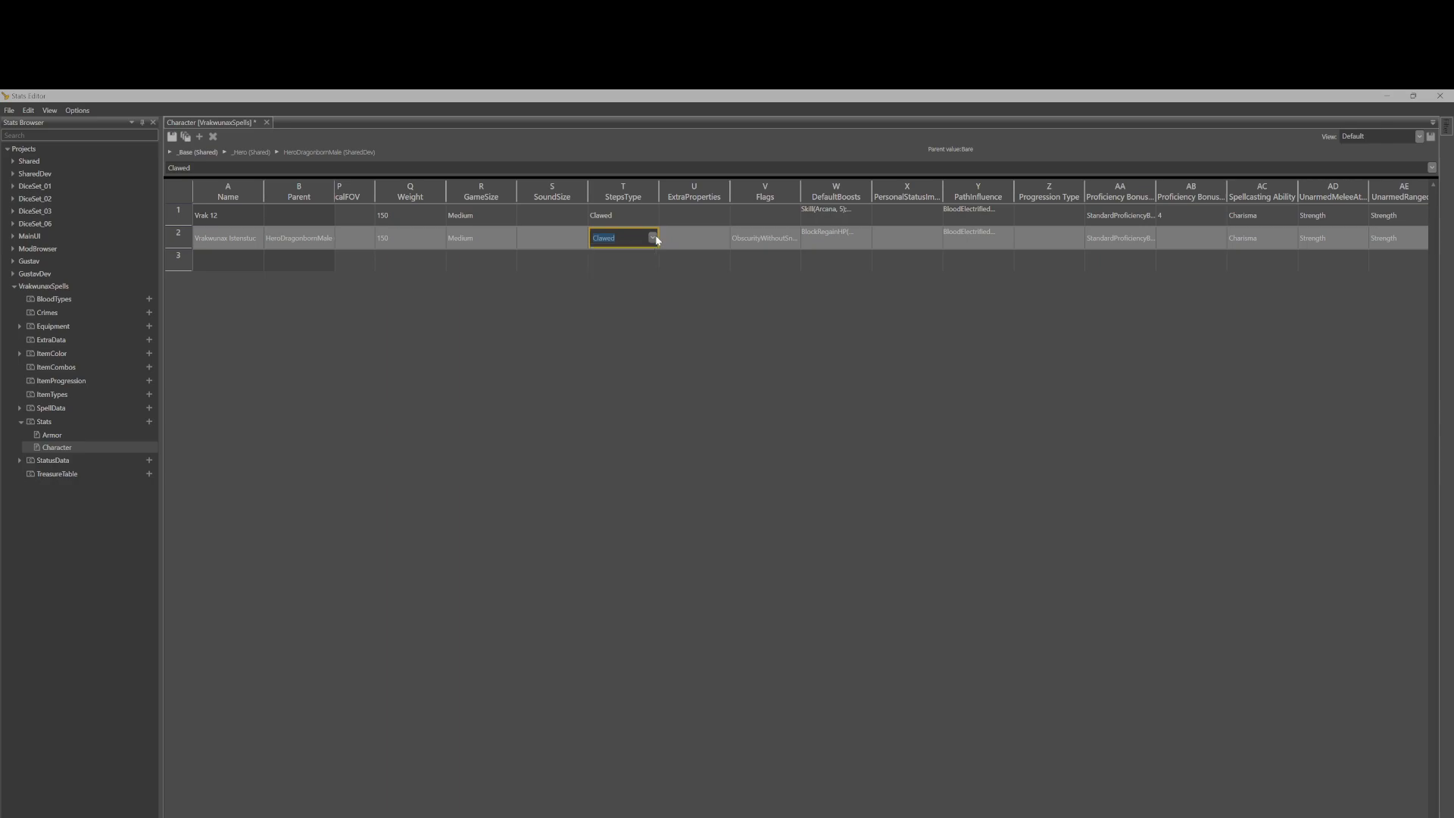
pyautogui.click(779, 239)
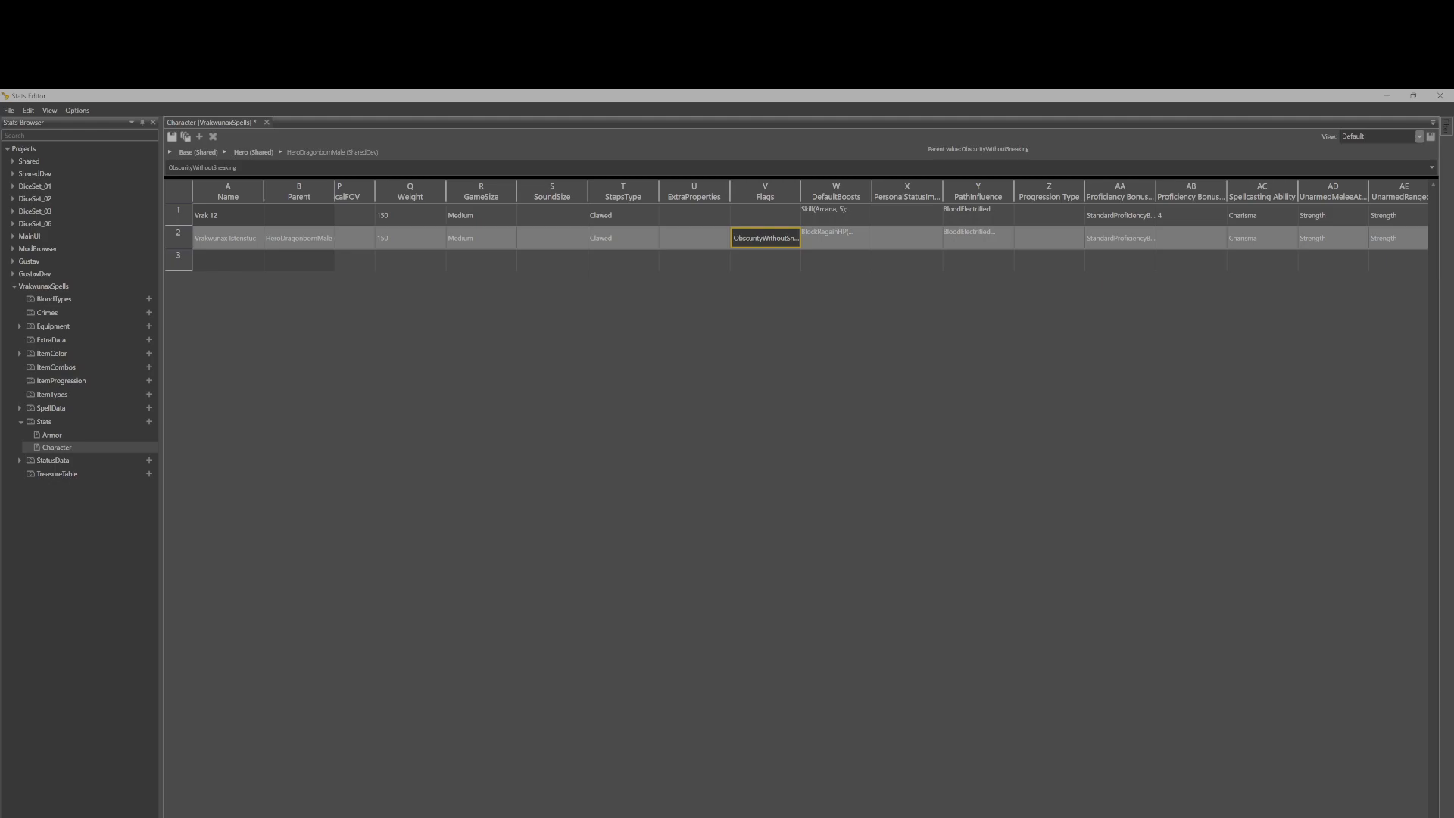
# Inspect the DefaultBoosts, PathInfluence and proficiency bonus entries of both character rows.
pyautogui.hscroll(5, 882, 227)
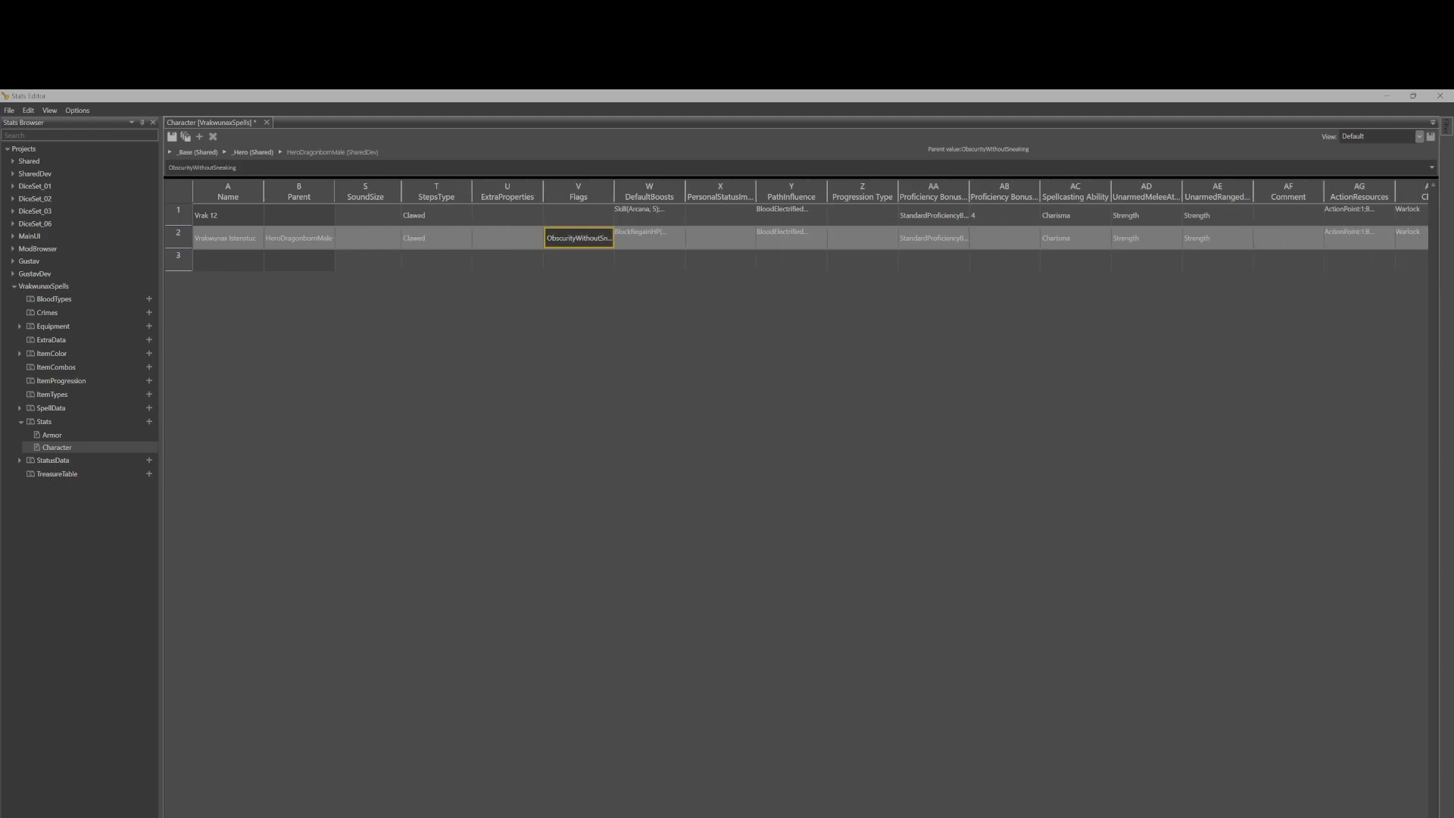
pyautogui.hscroll(5, 810, 227)
pyautogui.click(447, 258)
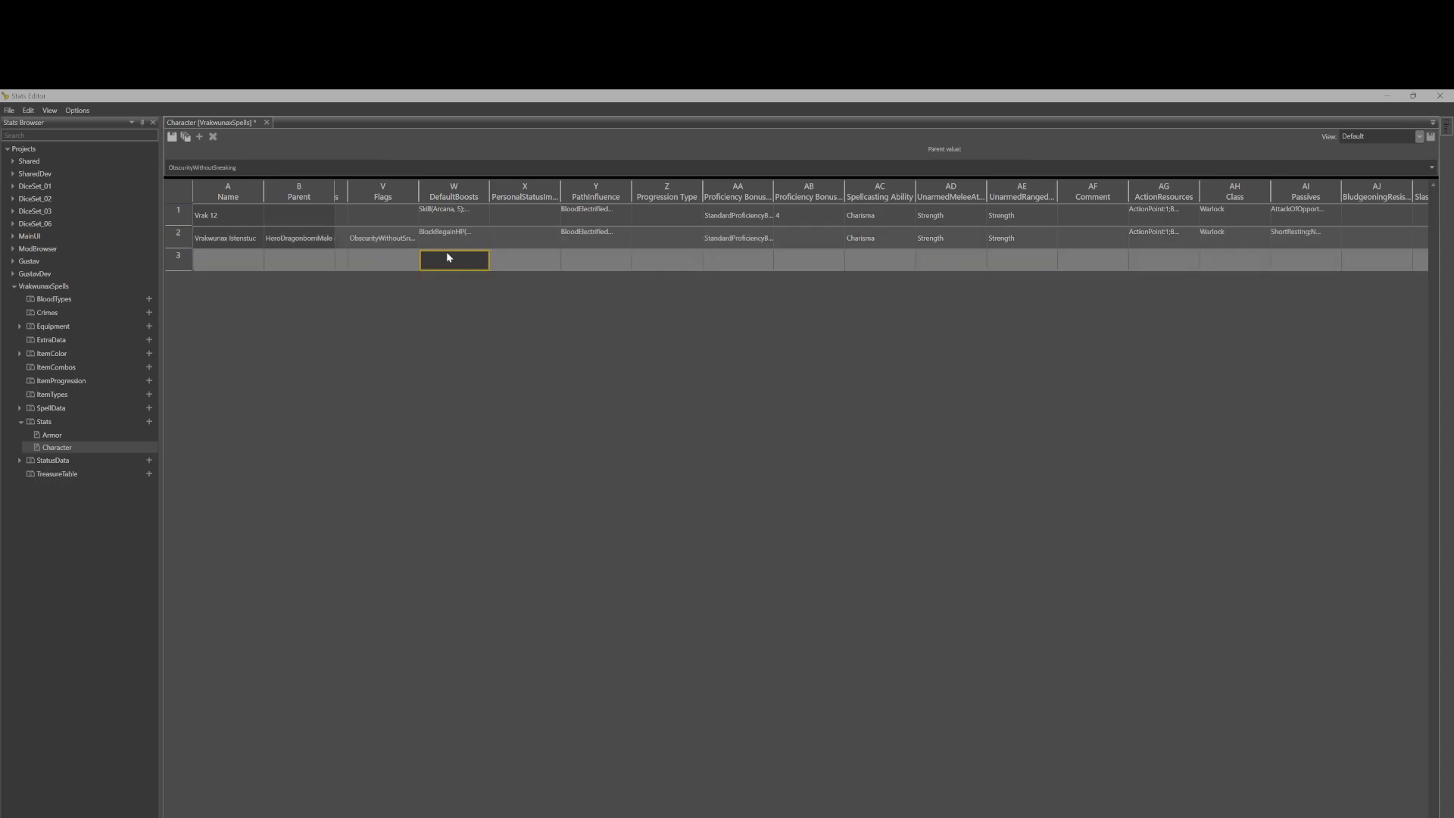
pyautogui.click(462, 244)
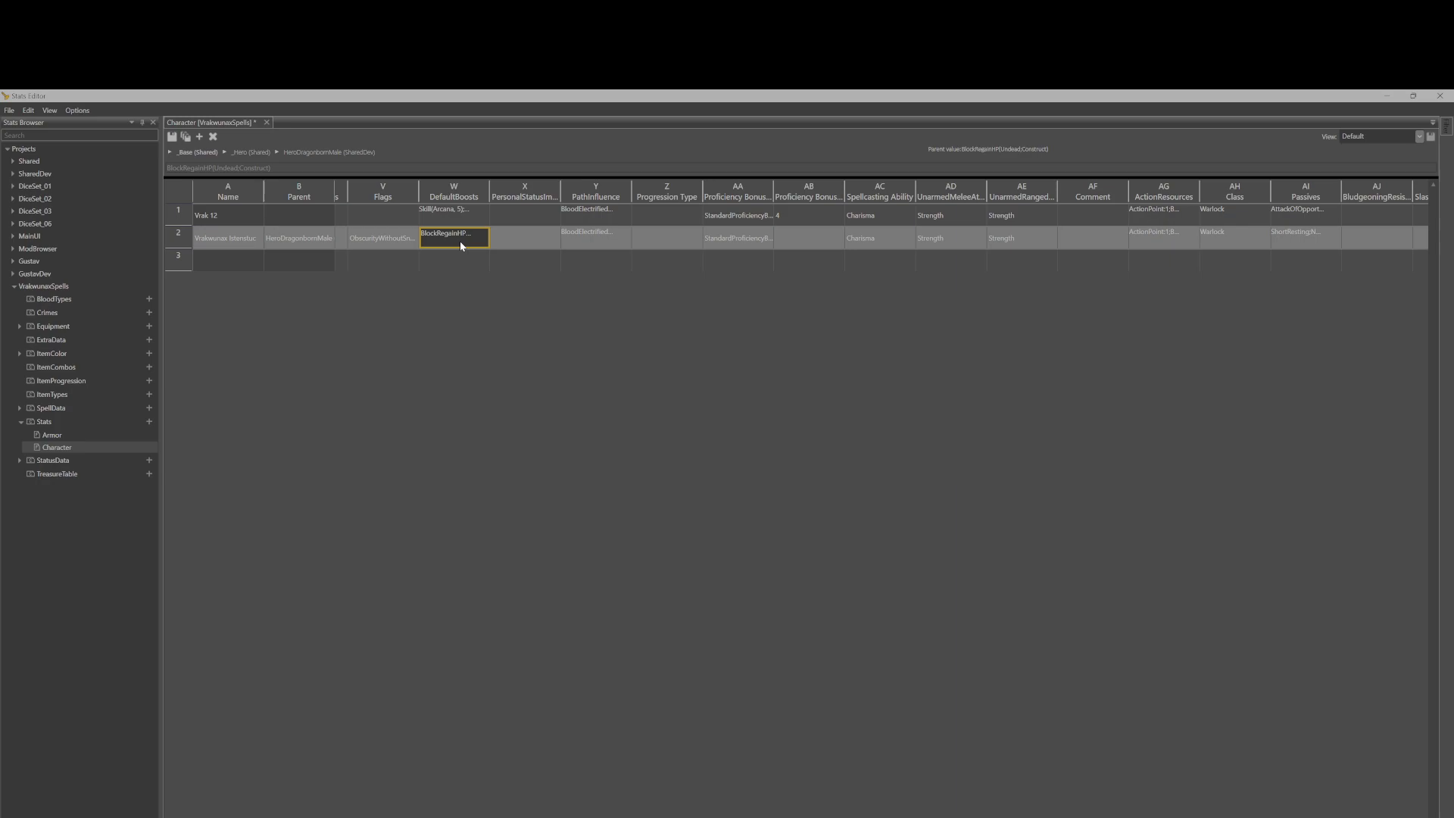
pyautogui.click(461, 213)
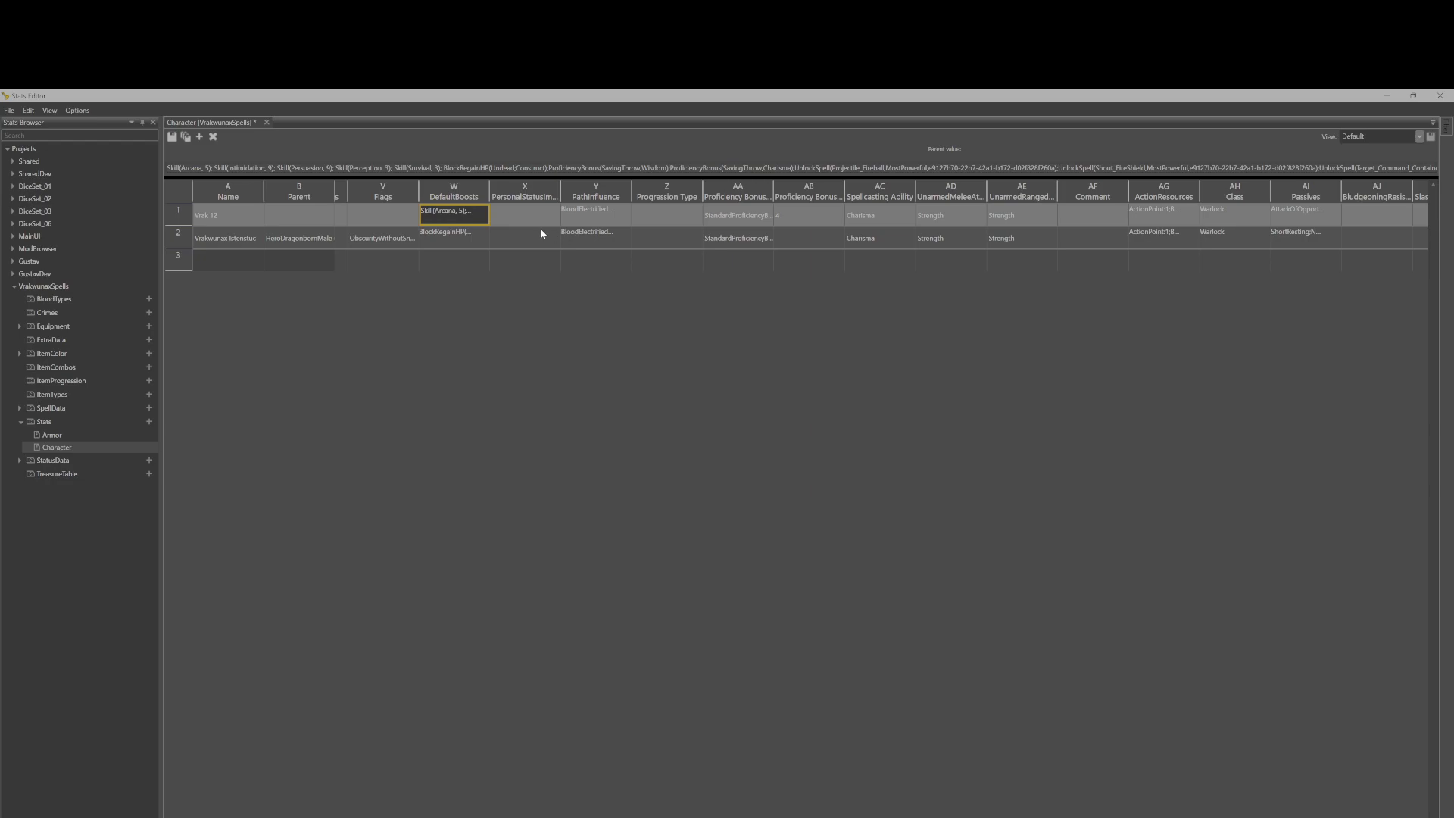
pyautogui.click(602, 238)
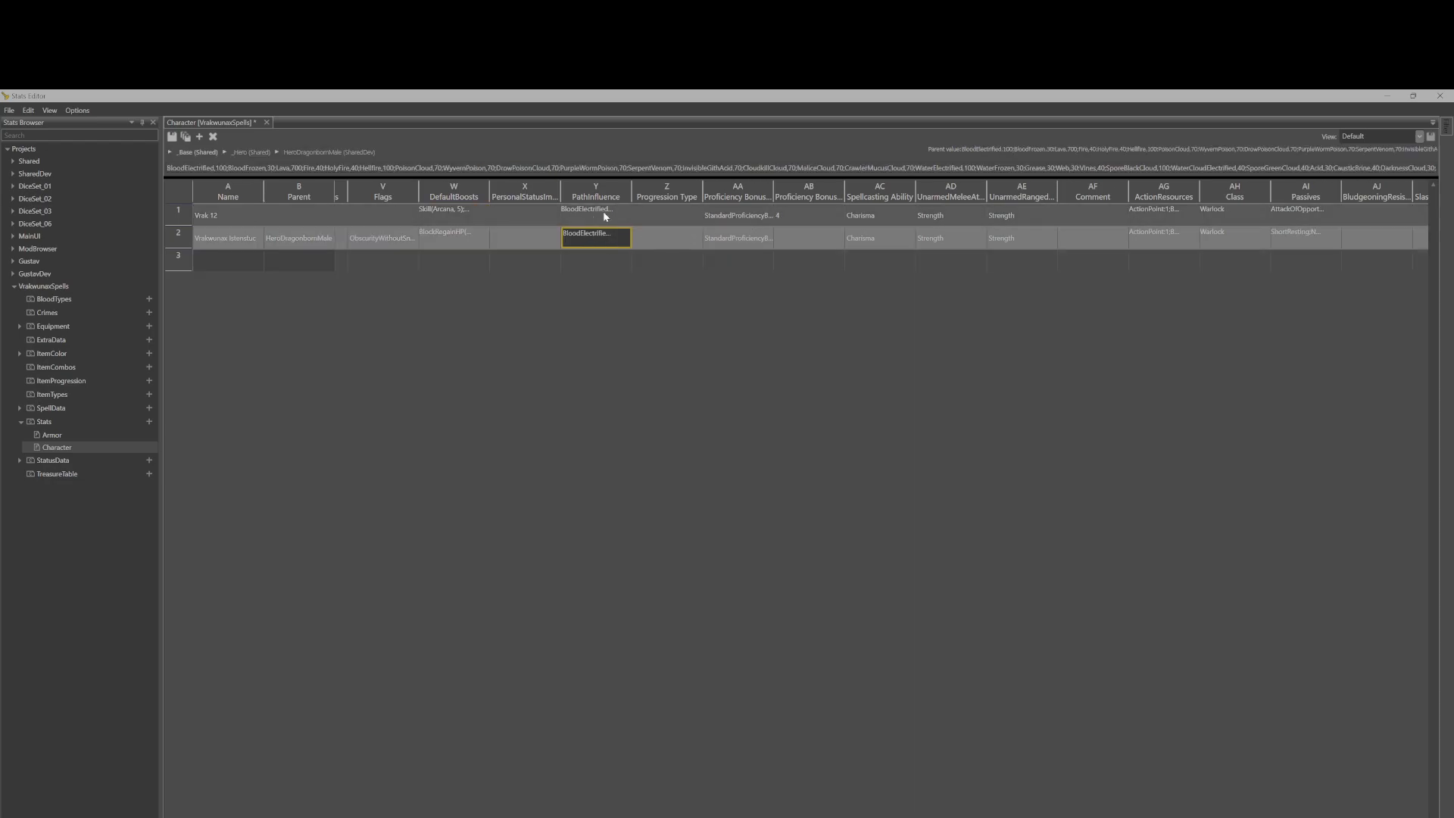
pyautogui.click(758, 241)
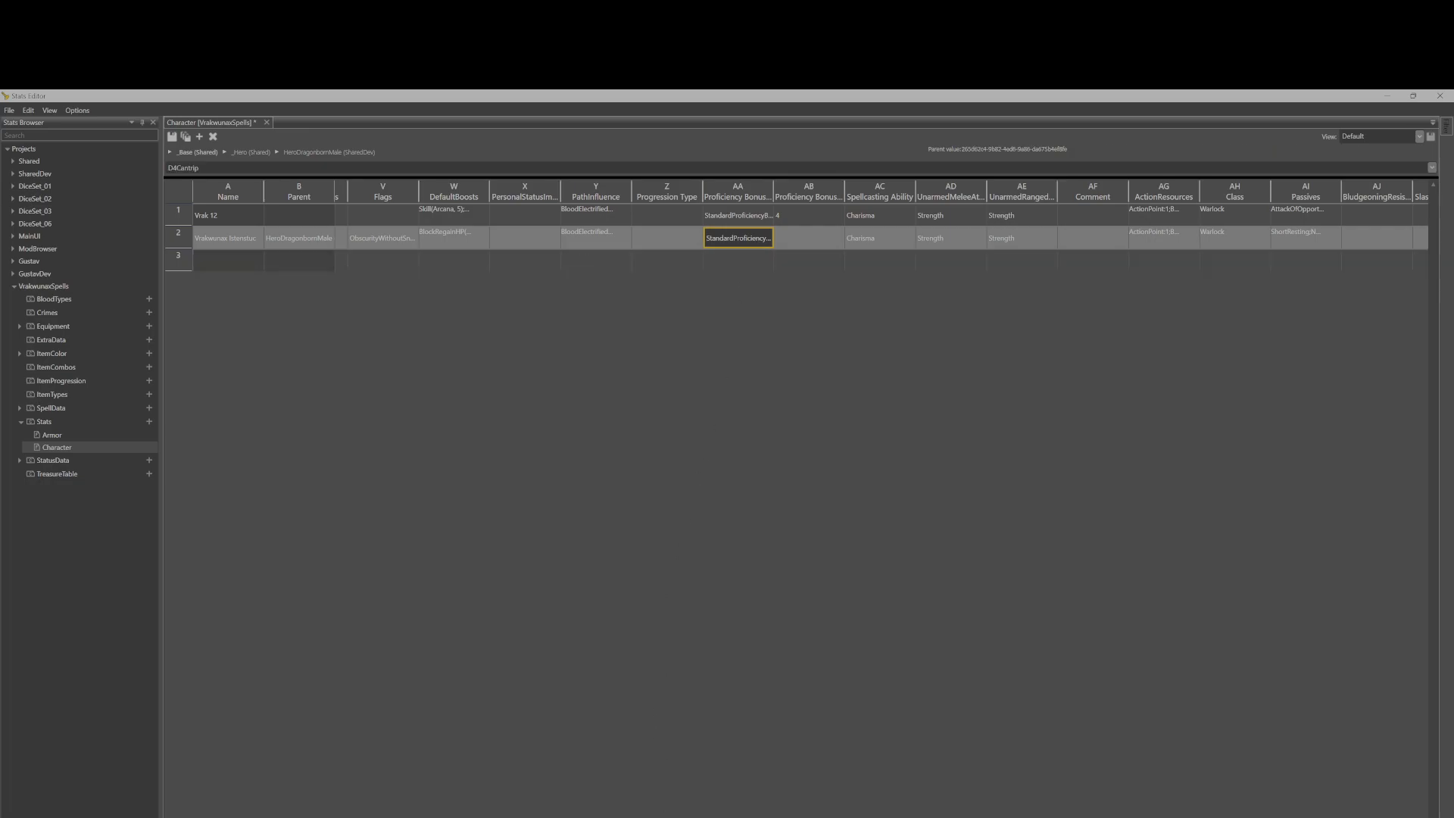
# Inspect the ActionResources, Class and Passives entries of the second character row.
pyautogui.hscroll(5, 539, 258)
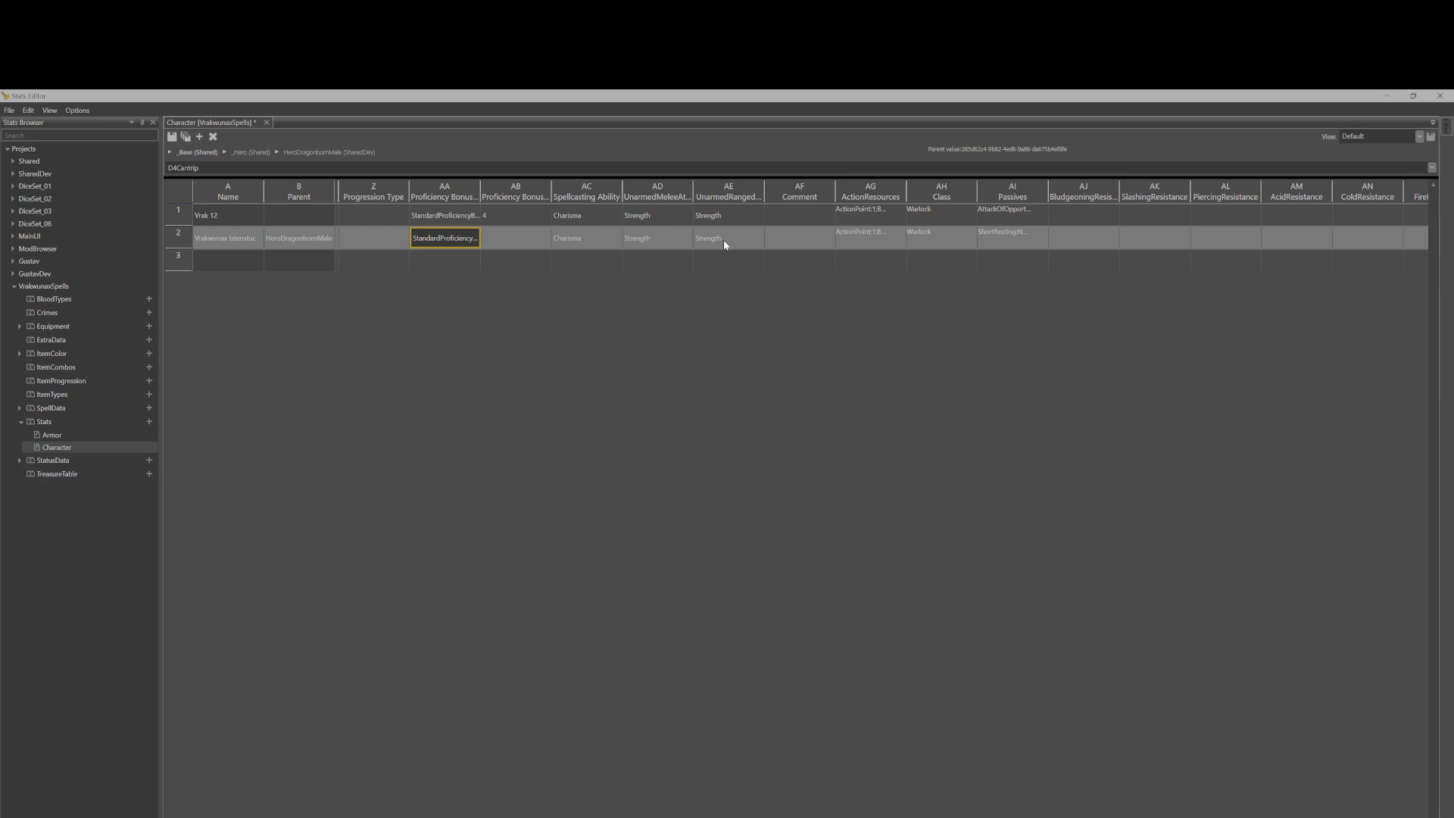
pyautogui.click(855, 243)
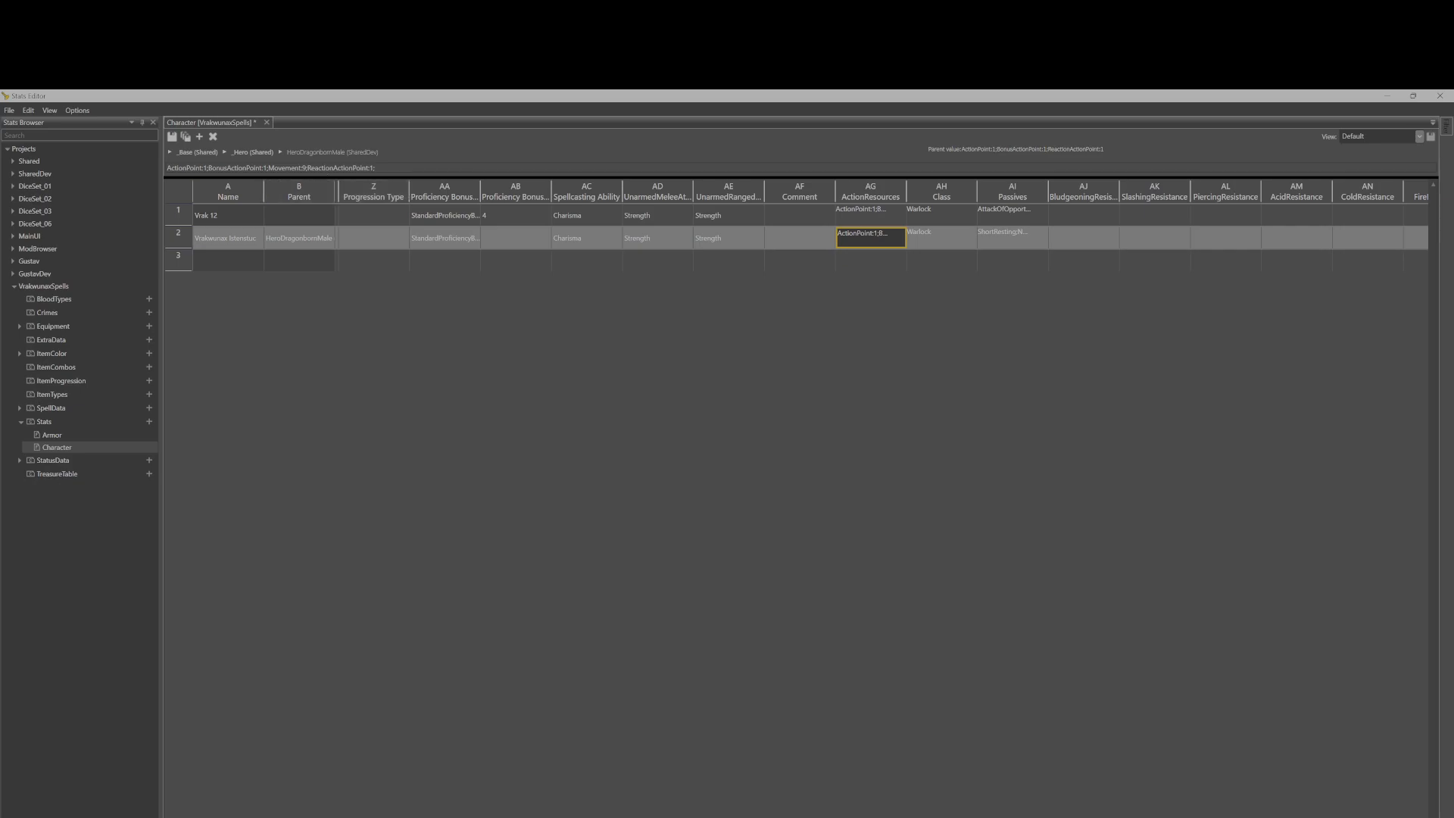
pyautogui.click(946, 240)
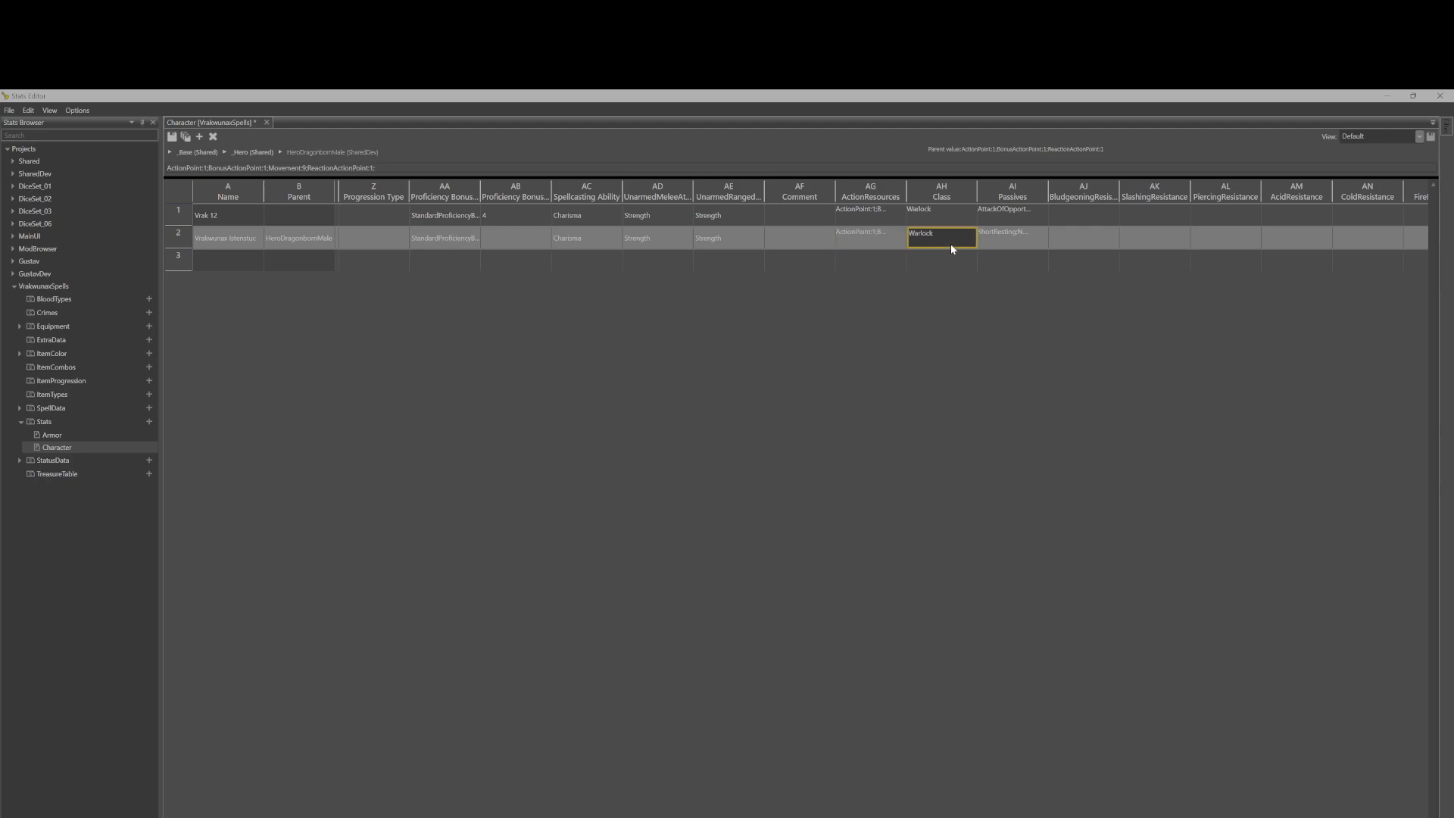
pyautogui.click(1015, 241)
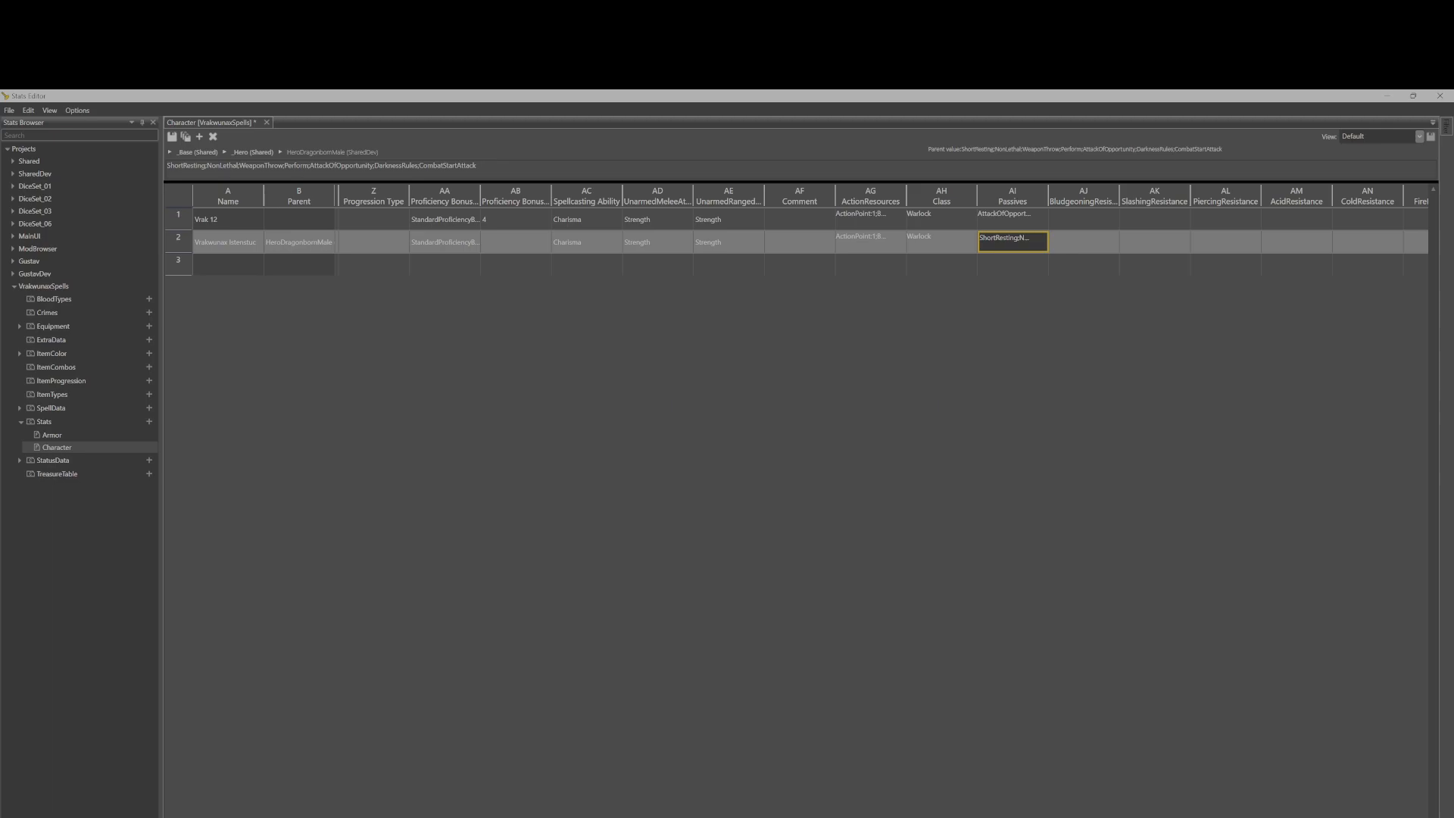
# Scroll along the character rows and inspect the Progressions entry of the second row.
pyautogui.hscroll(8, 679, 377)
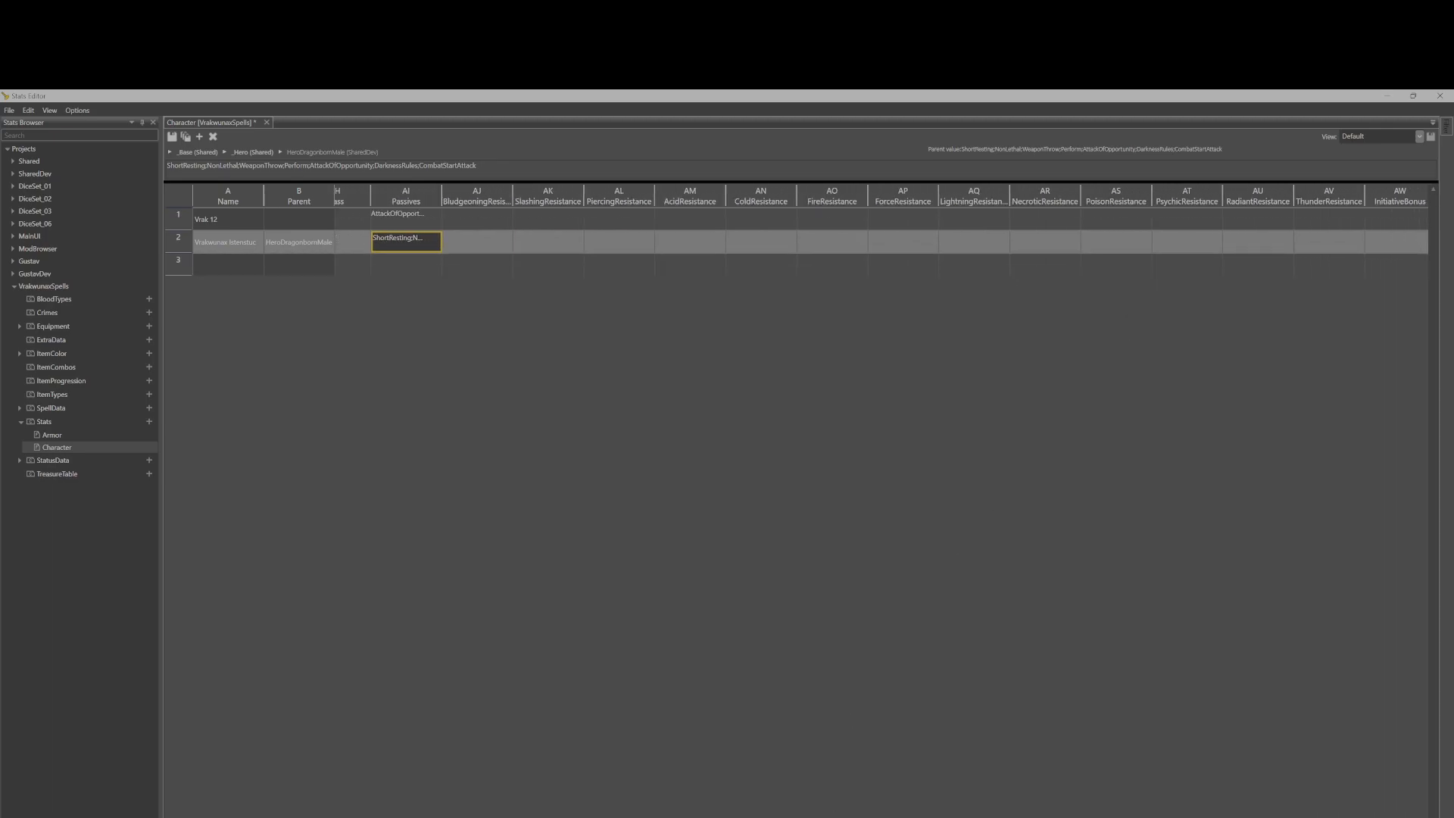
pyautogui.hscroll(6, 811, 227)
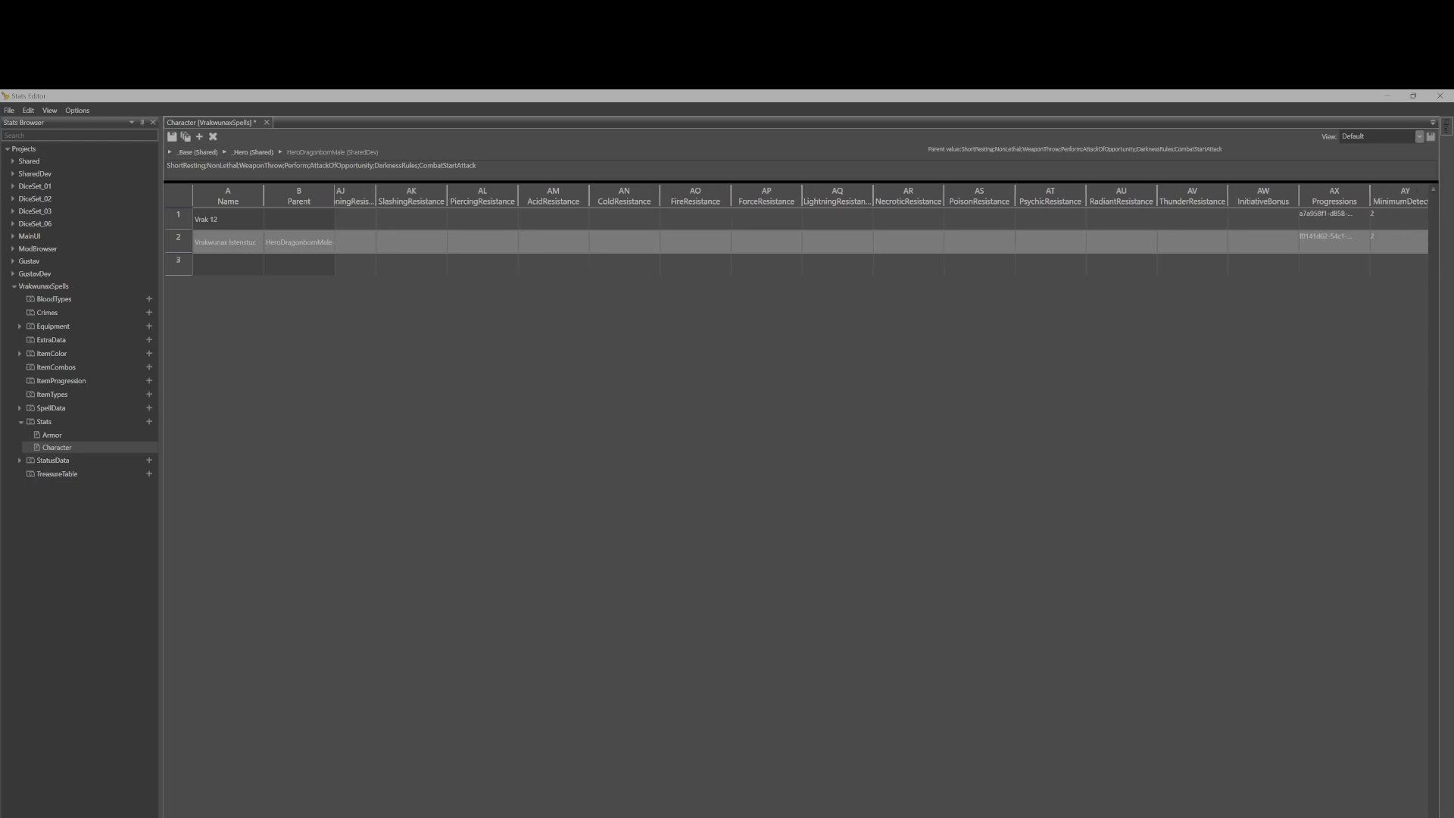
pyautogui.hscroll(3, 810, 228)
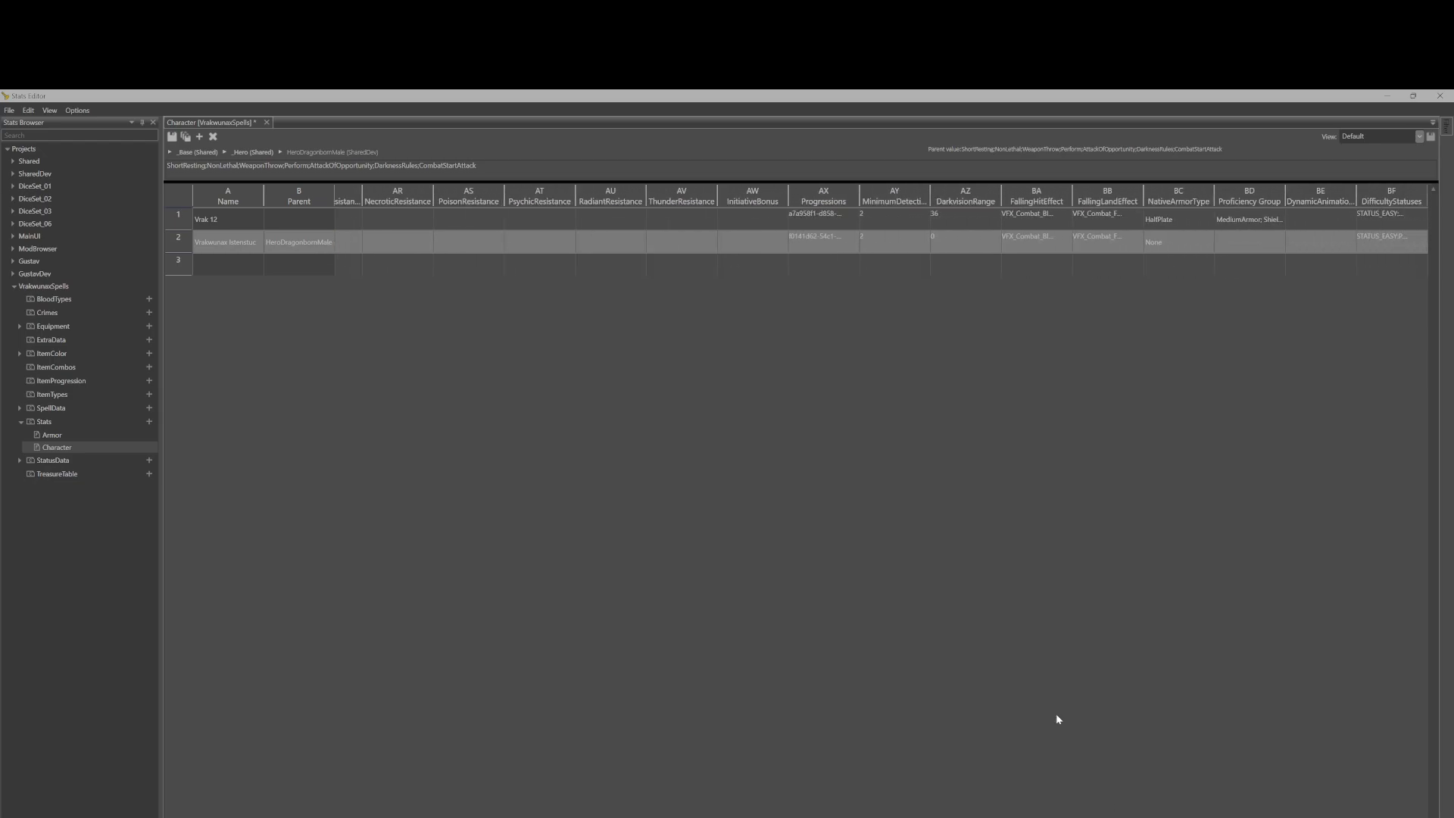
pyautogui.click(813, 243)
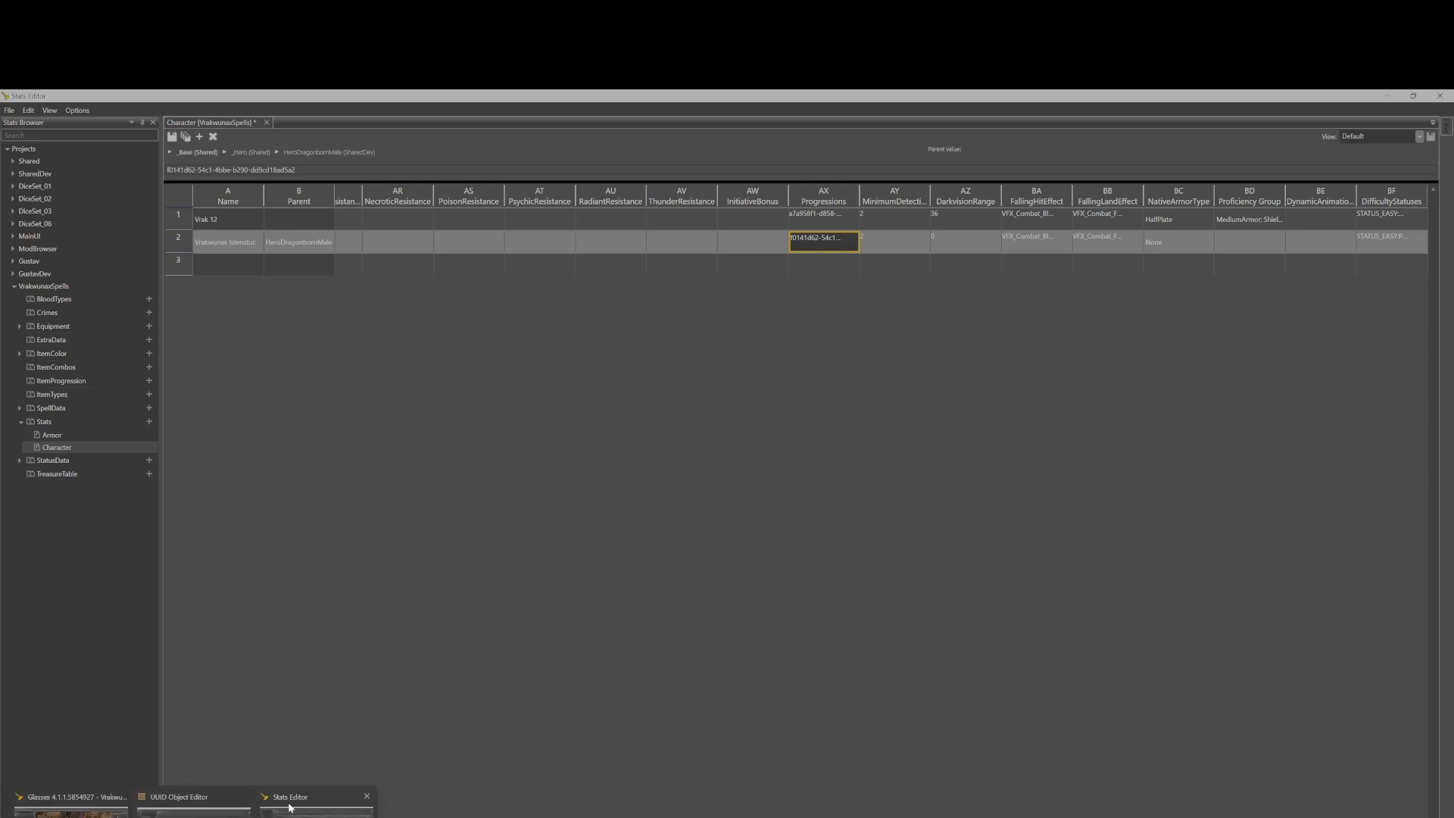
# Compare the ClassUUID in the Vrak origin entry of the UUID Object Editor with the second row's Progressions value.
pyautogui.click(212, 814)
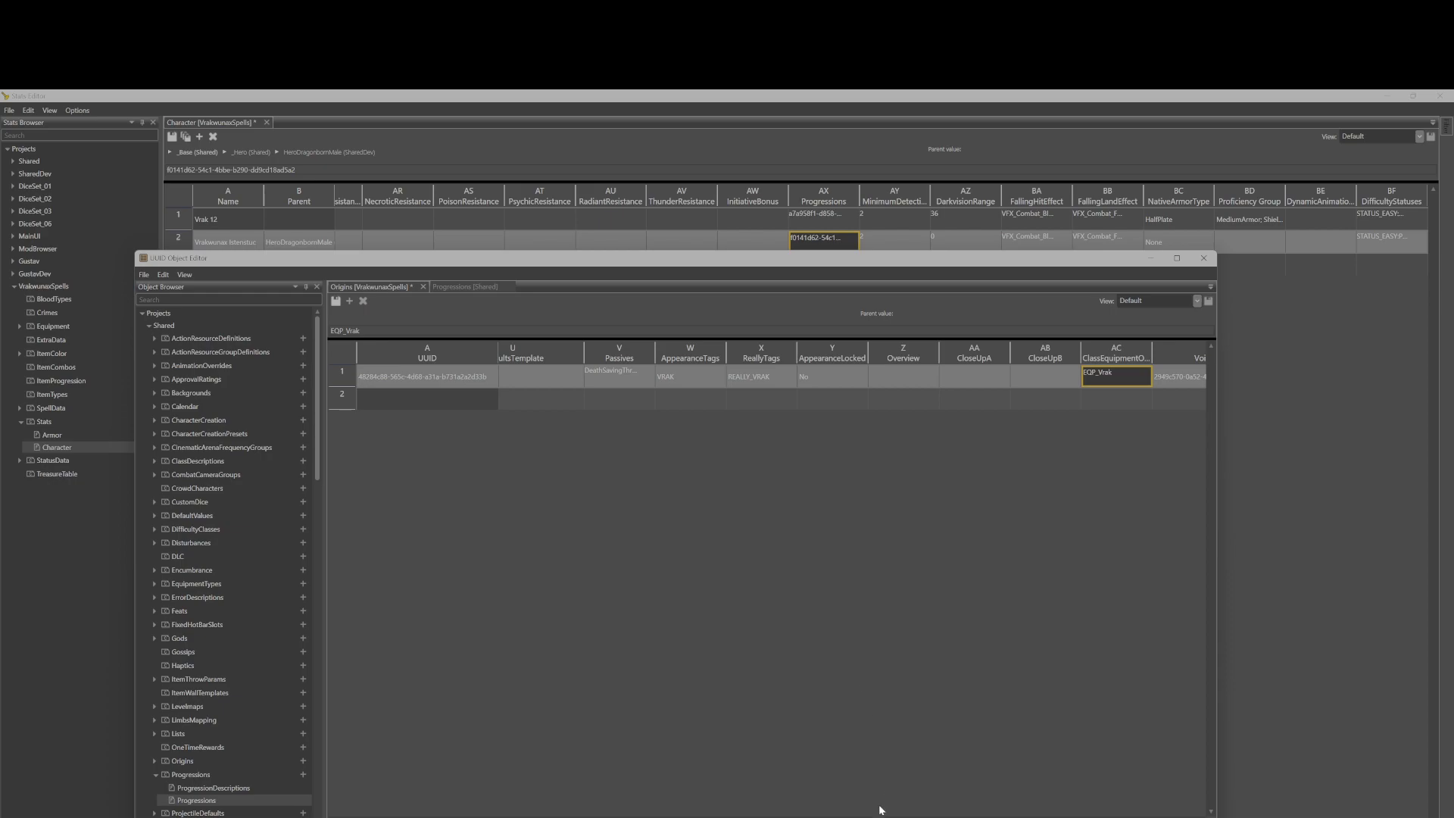
pyautogui.moveTo(893, 817); pyautogui.dragTo(741, 815)
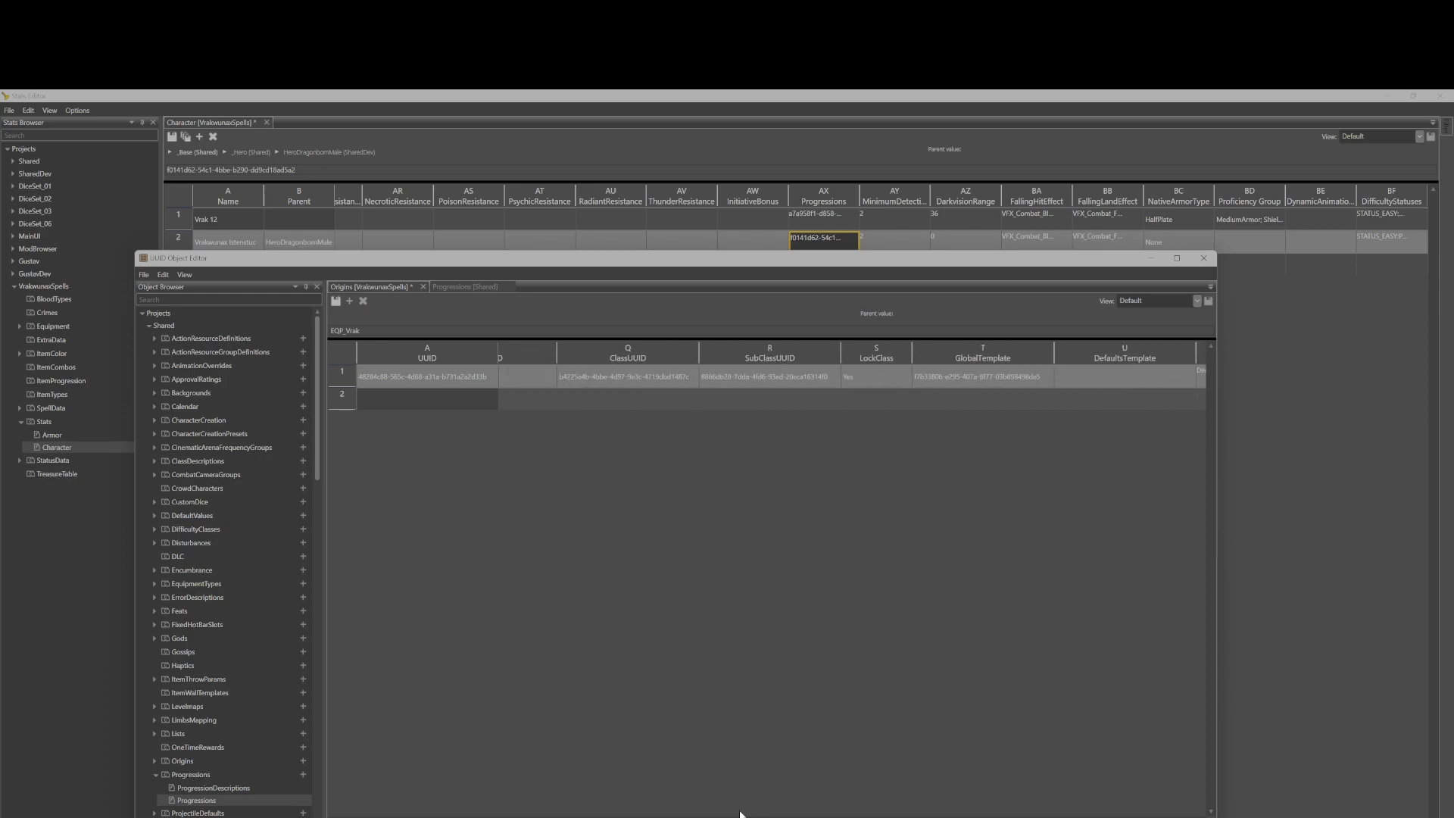
pyautogui.click(806, 213)
pyautogui.click(806, 241)
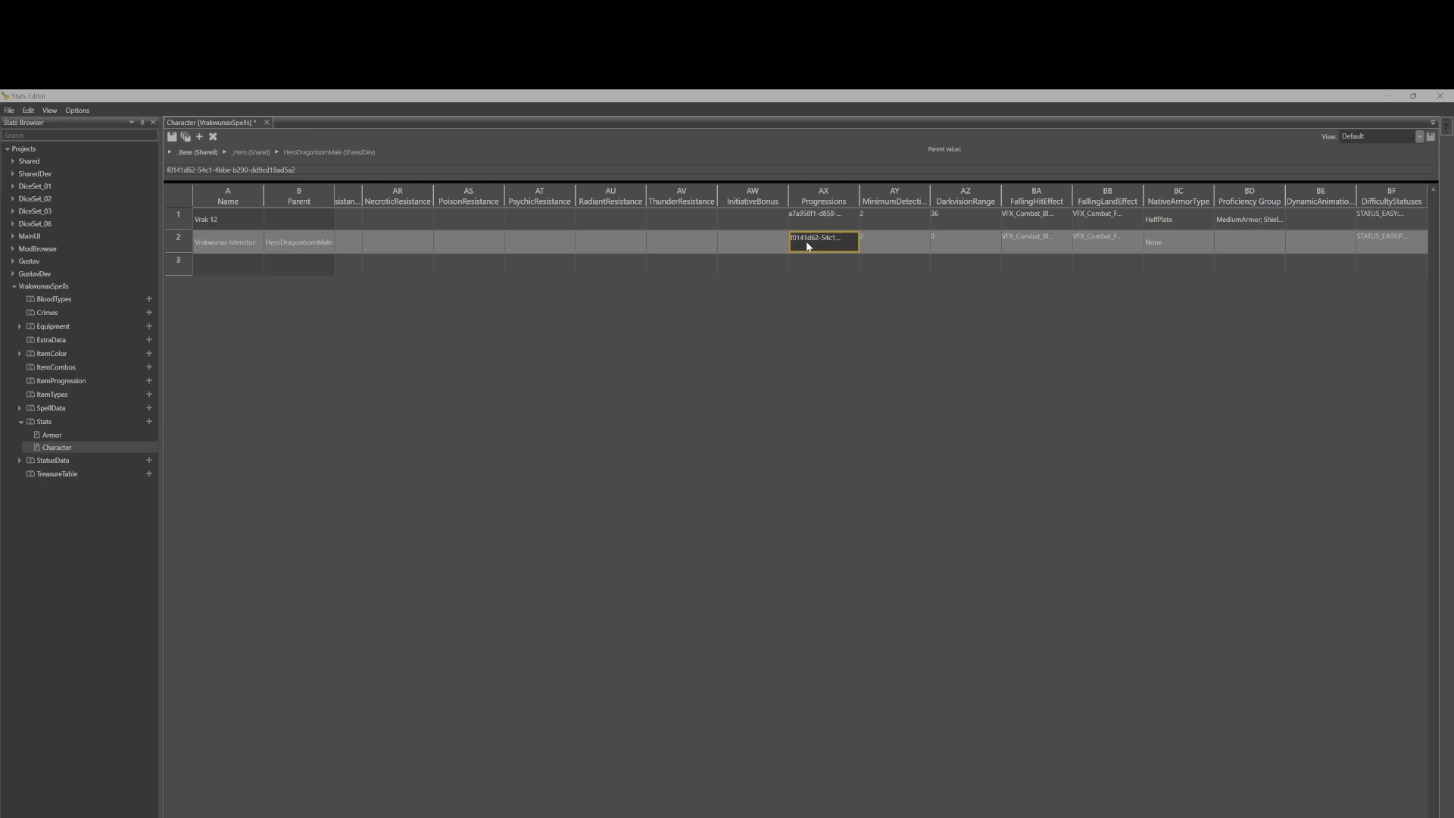
pyautogui.hotkey('alt', 'Tab')
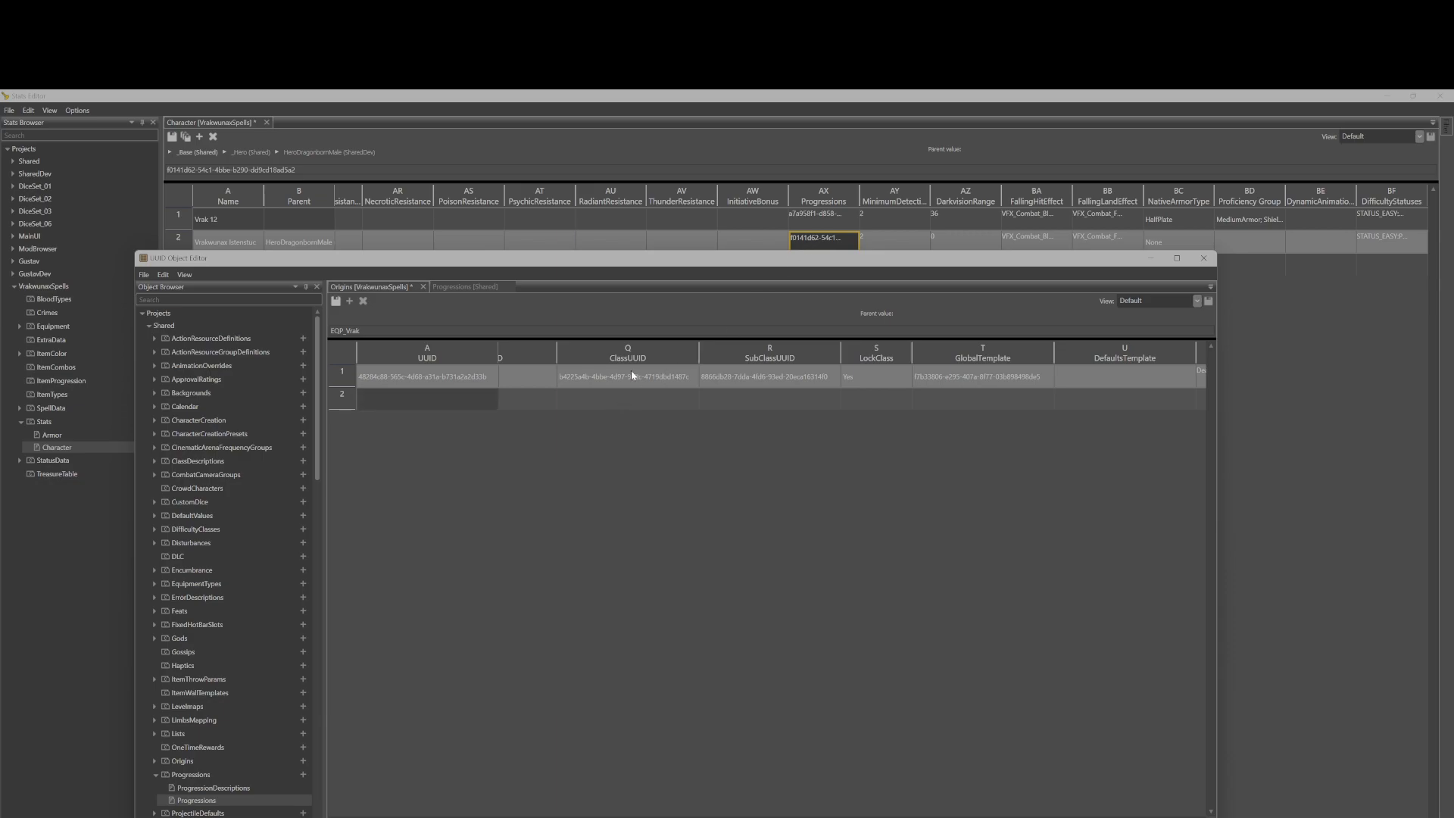
pyautogui.click(656, 380)
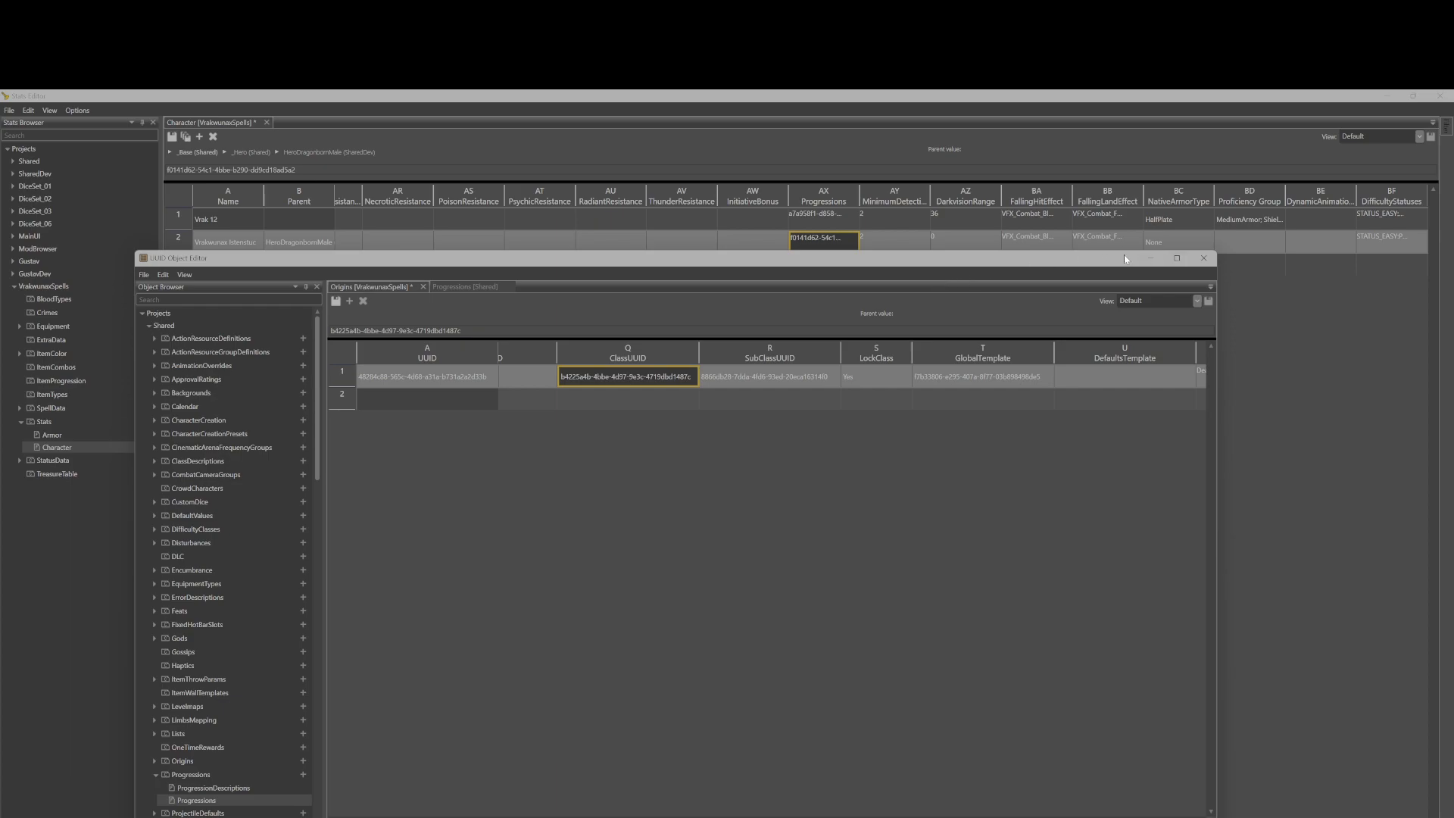
pyautogui.click(1151, 260)
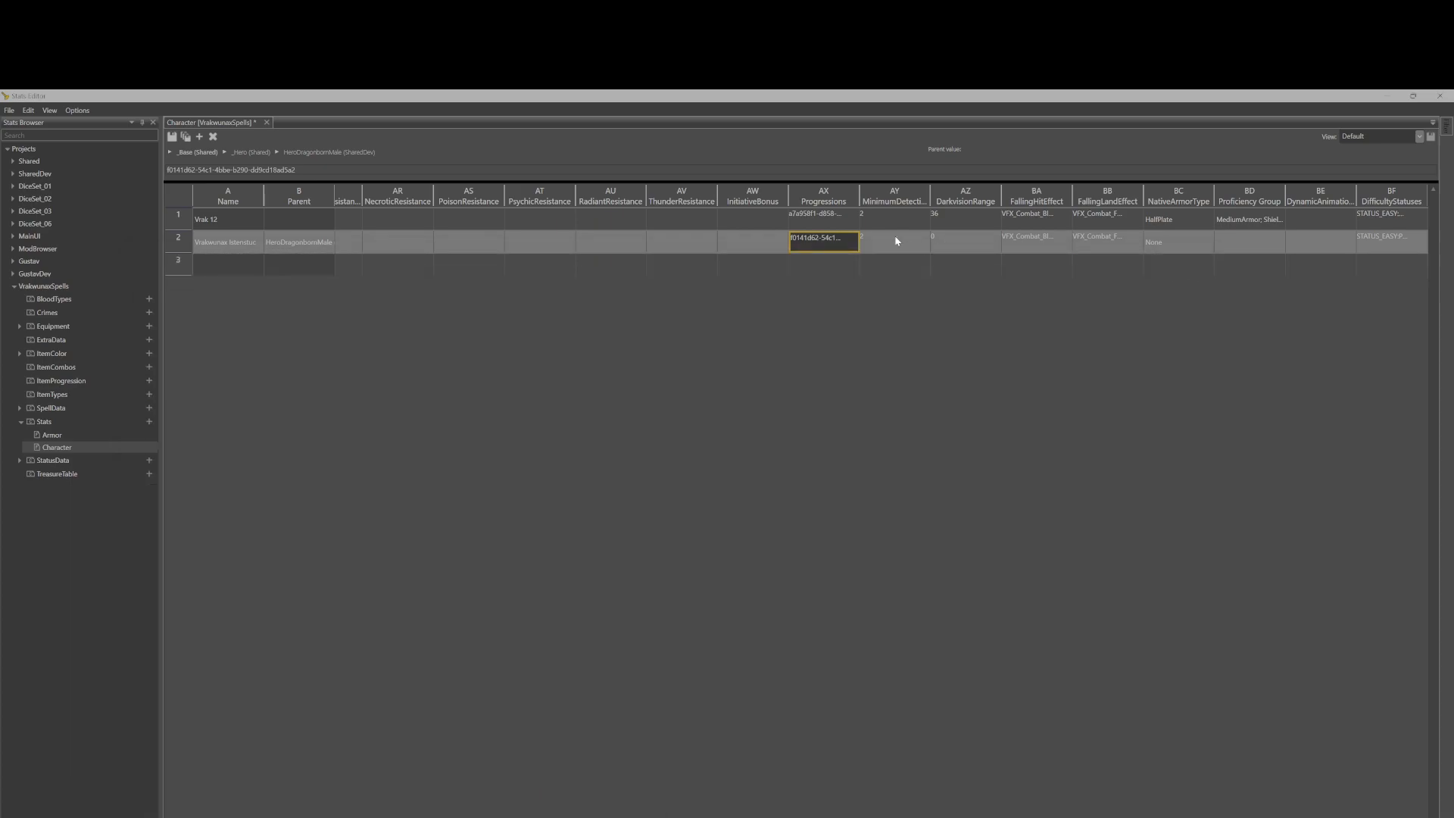
# Inspect the detection range, falling effects, armour type, proficiency group, animation and difficulty status entries of the second row.
pyautogui.click(896, 240)
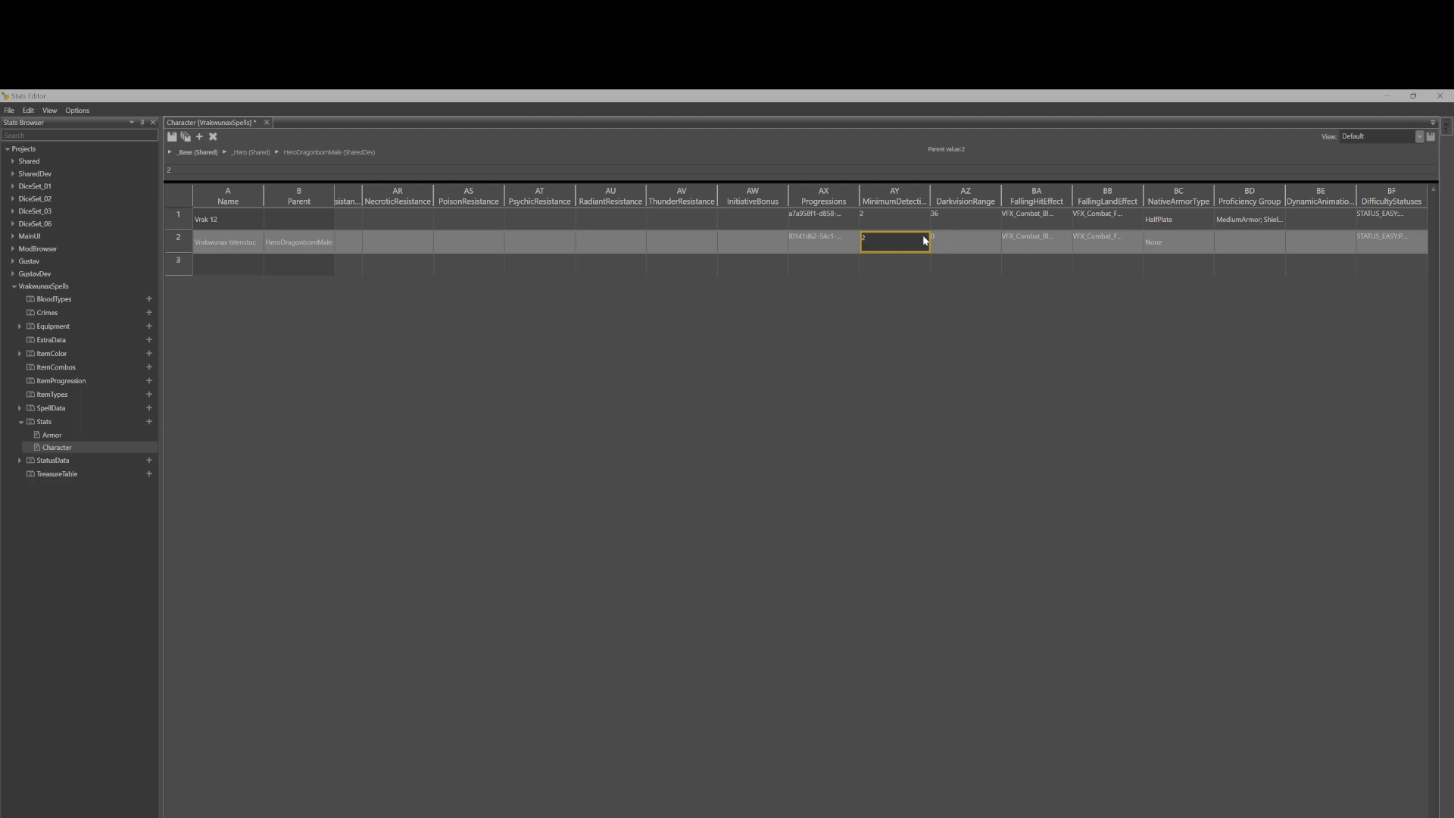
pyautogui.click(1035, 243)
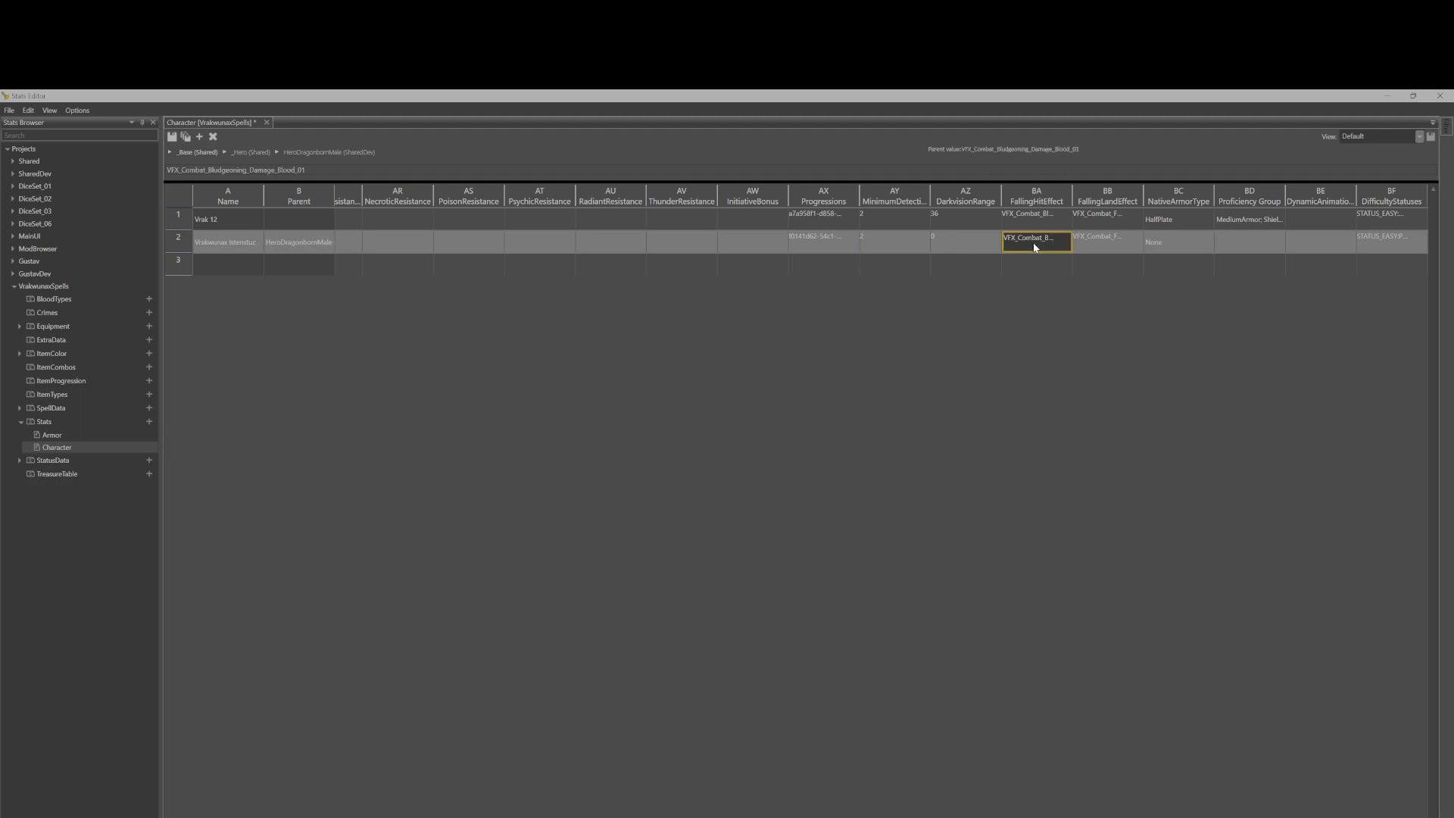
pyautogui.click(1118, 251)
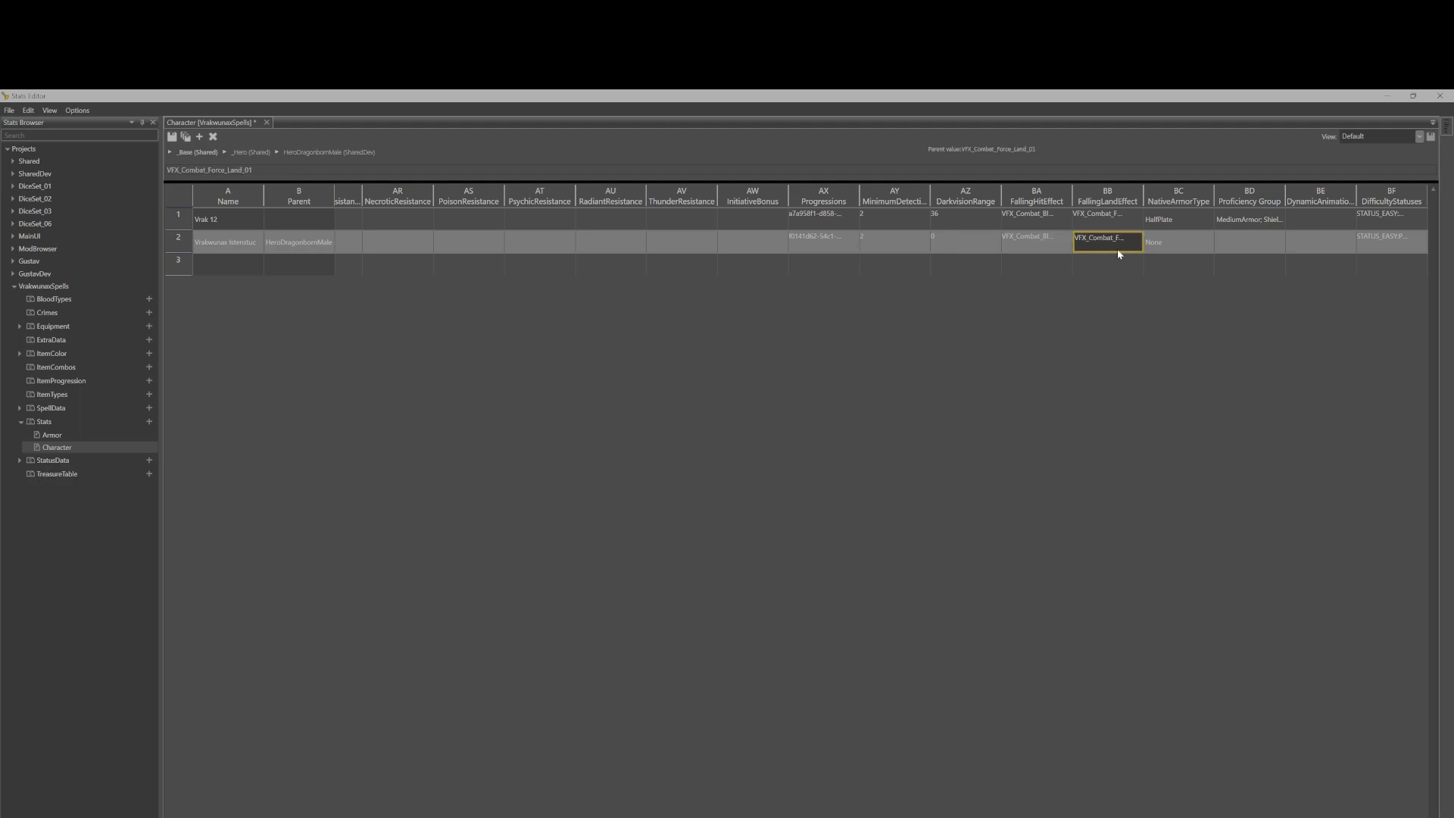
pyautogui.click(1169, 247)
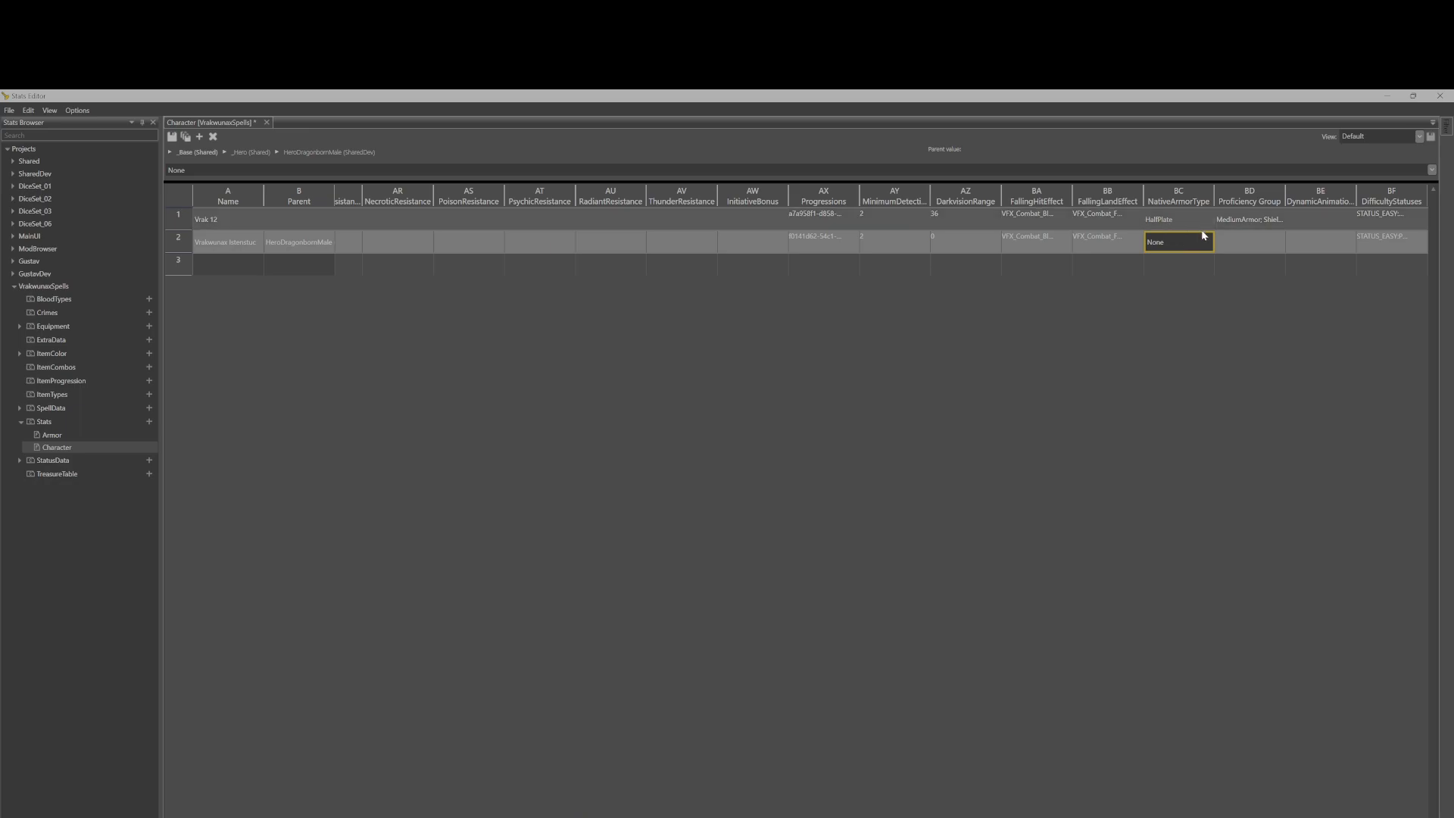
pyautogui.click(1239, 244)
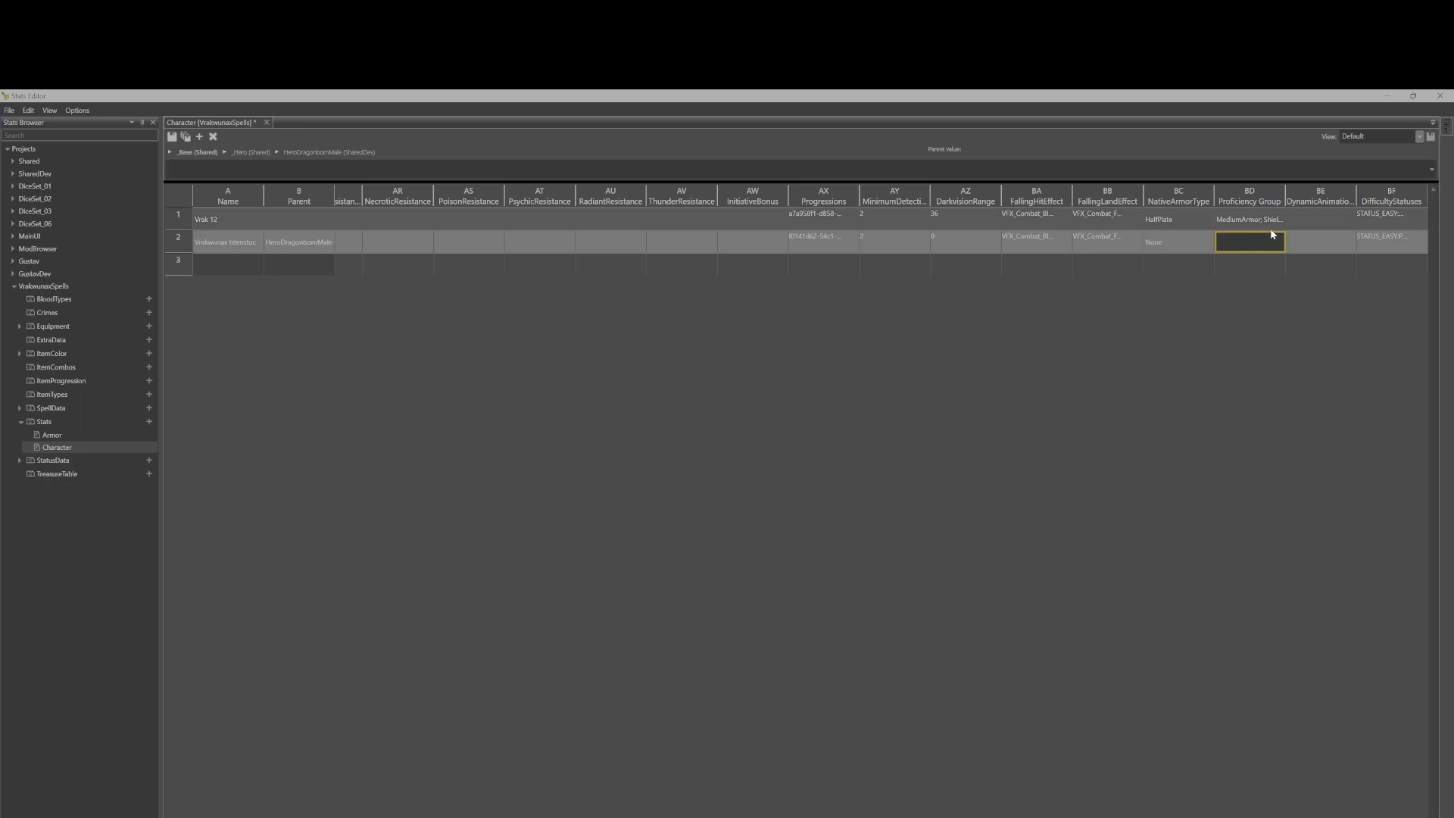
pyautogui.click(1326, 253)
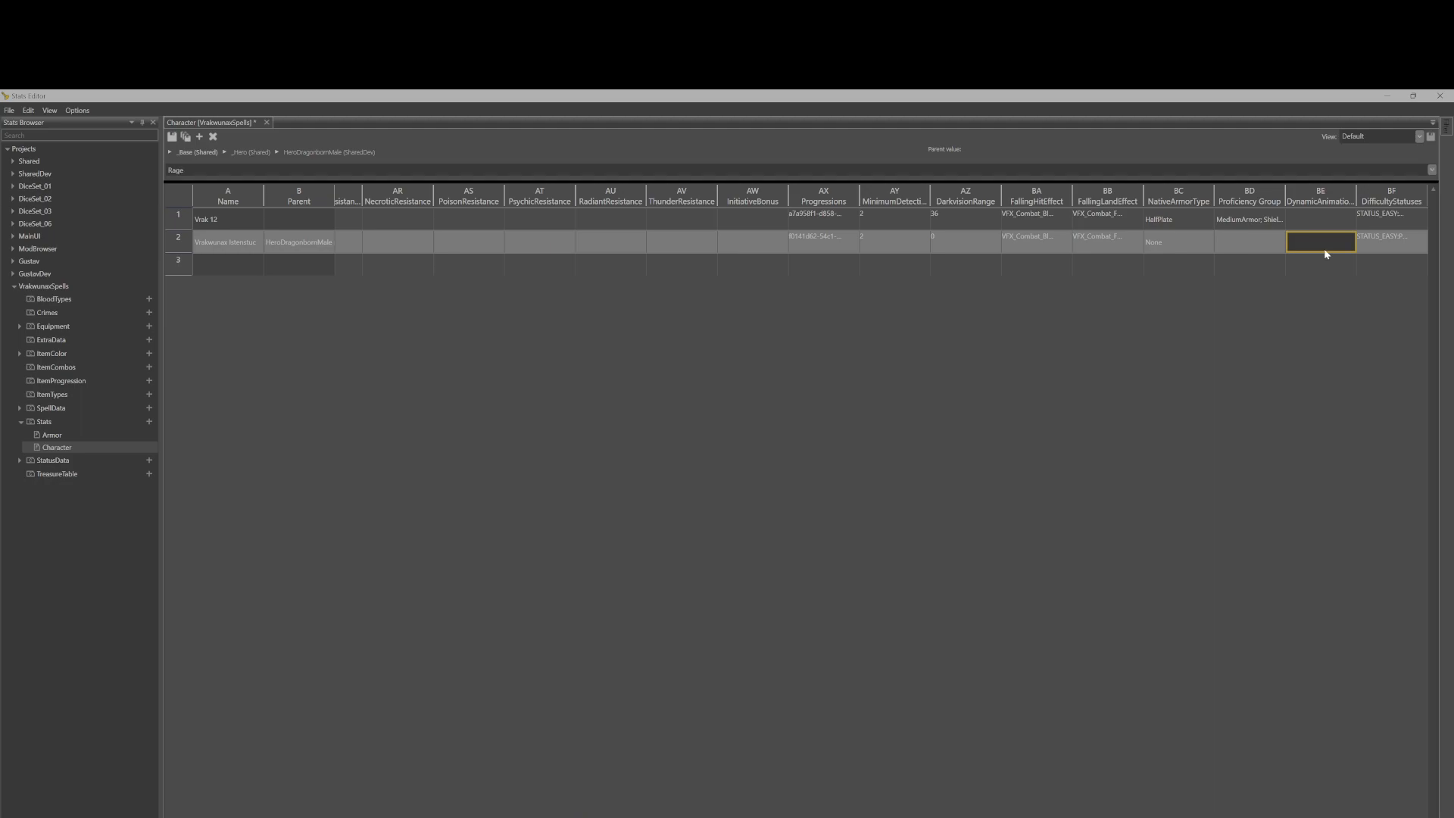
pyautogui.click(1387, 241)
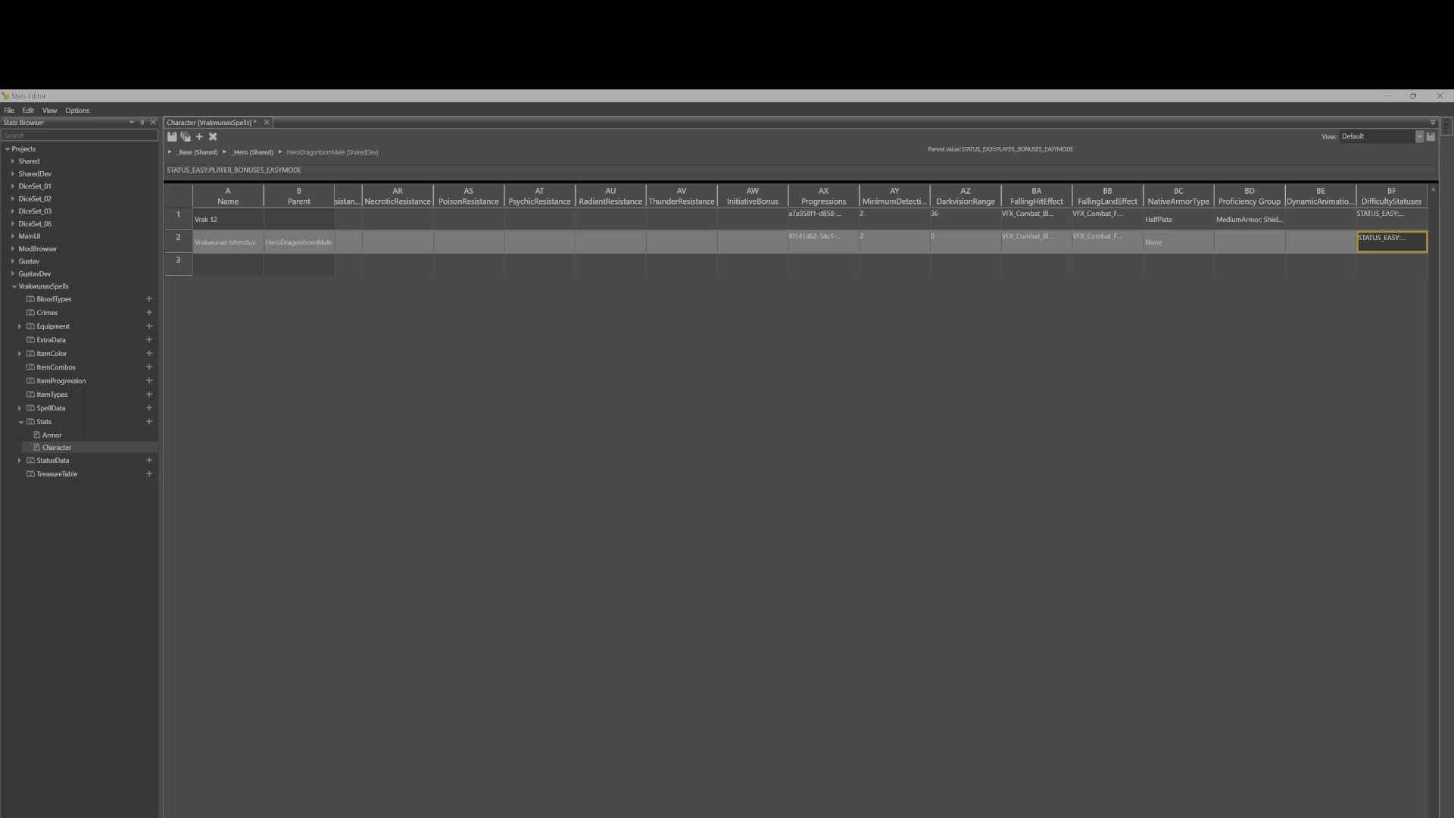
pyautogui.hscroll(-15, 881, 500)
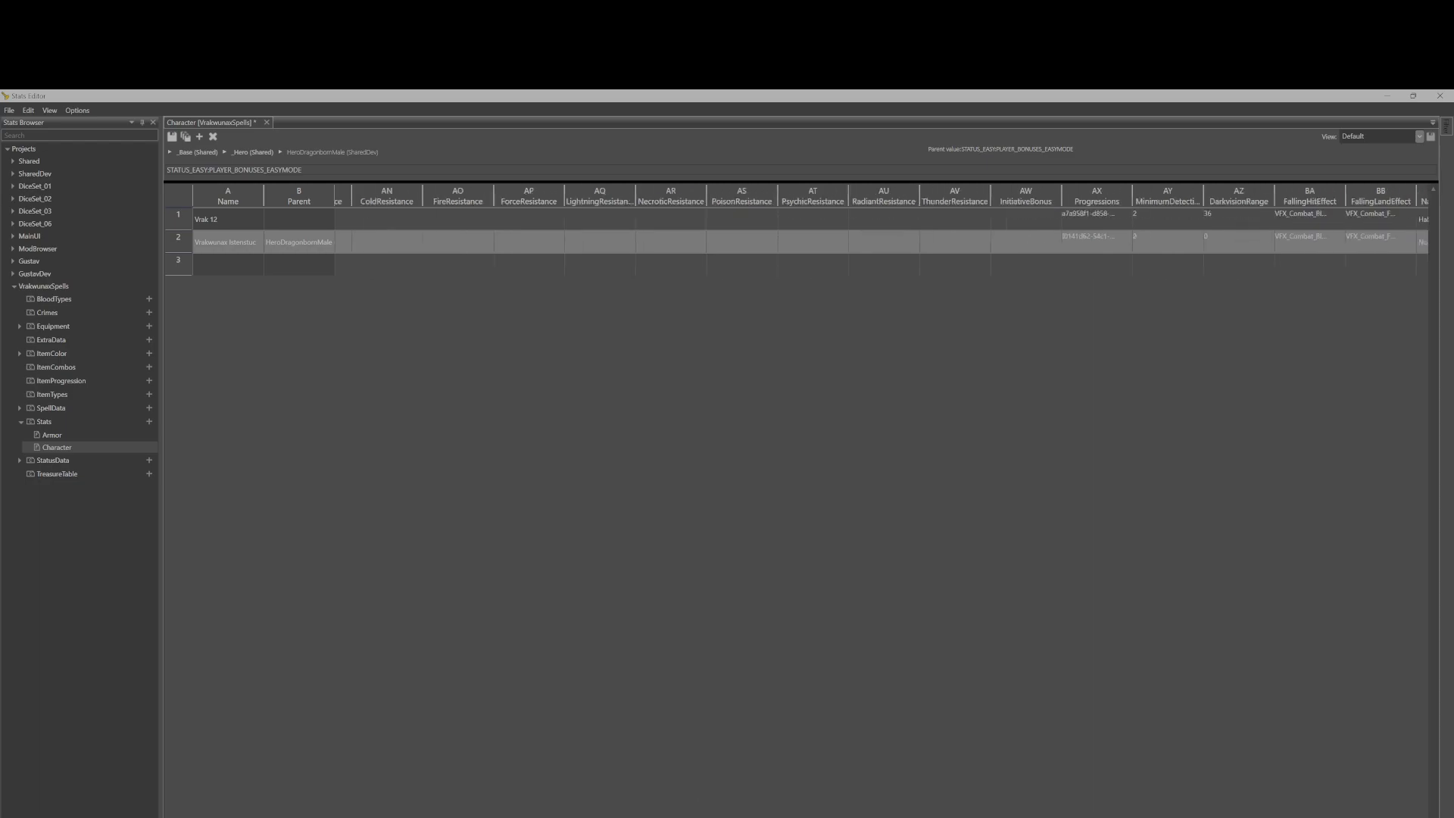
pyautogui.hscroll(-15, 795, 228)
pyautogui.hscroll(-3, 810, 228)
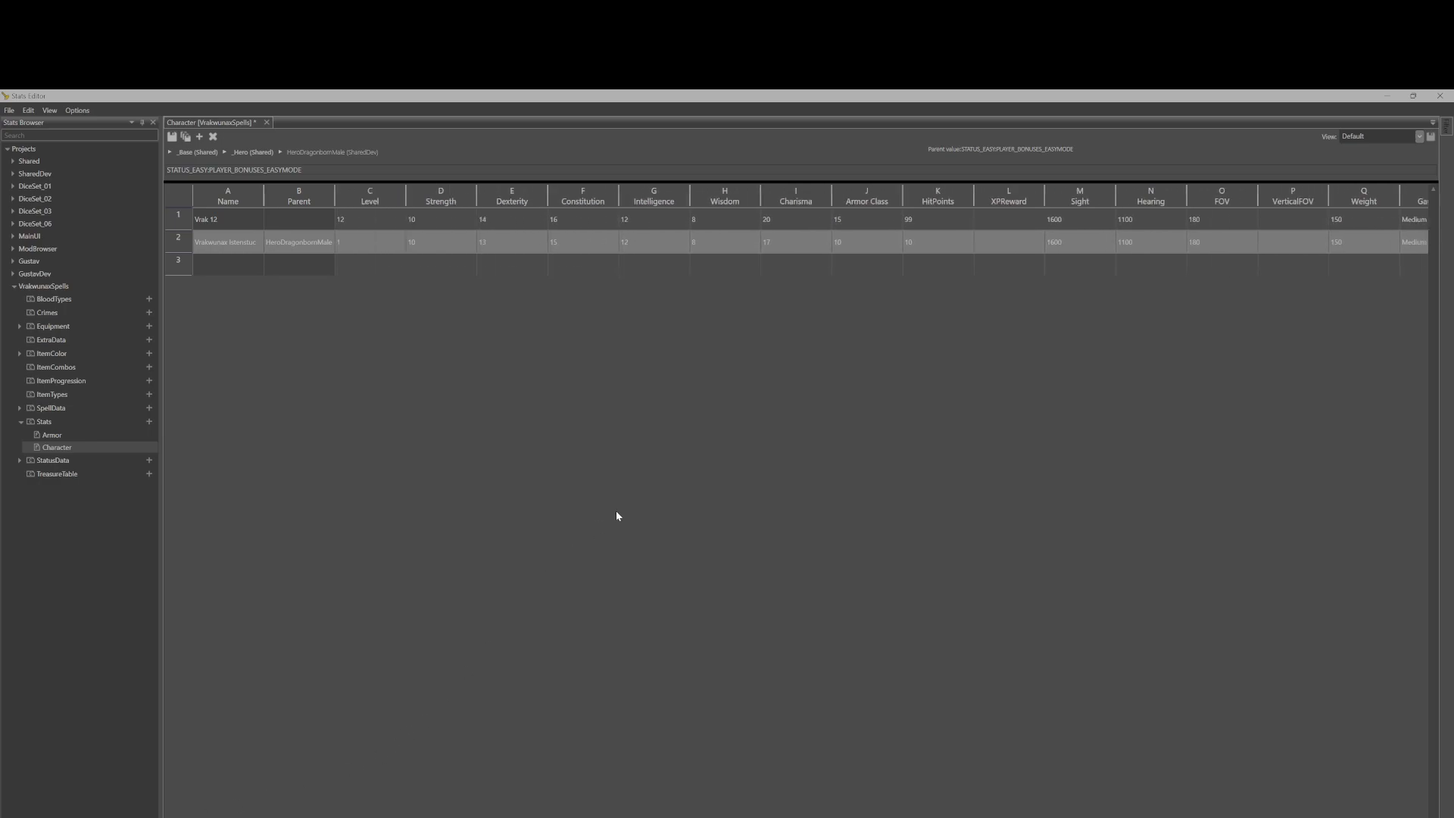